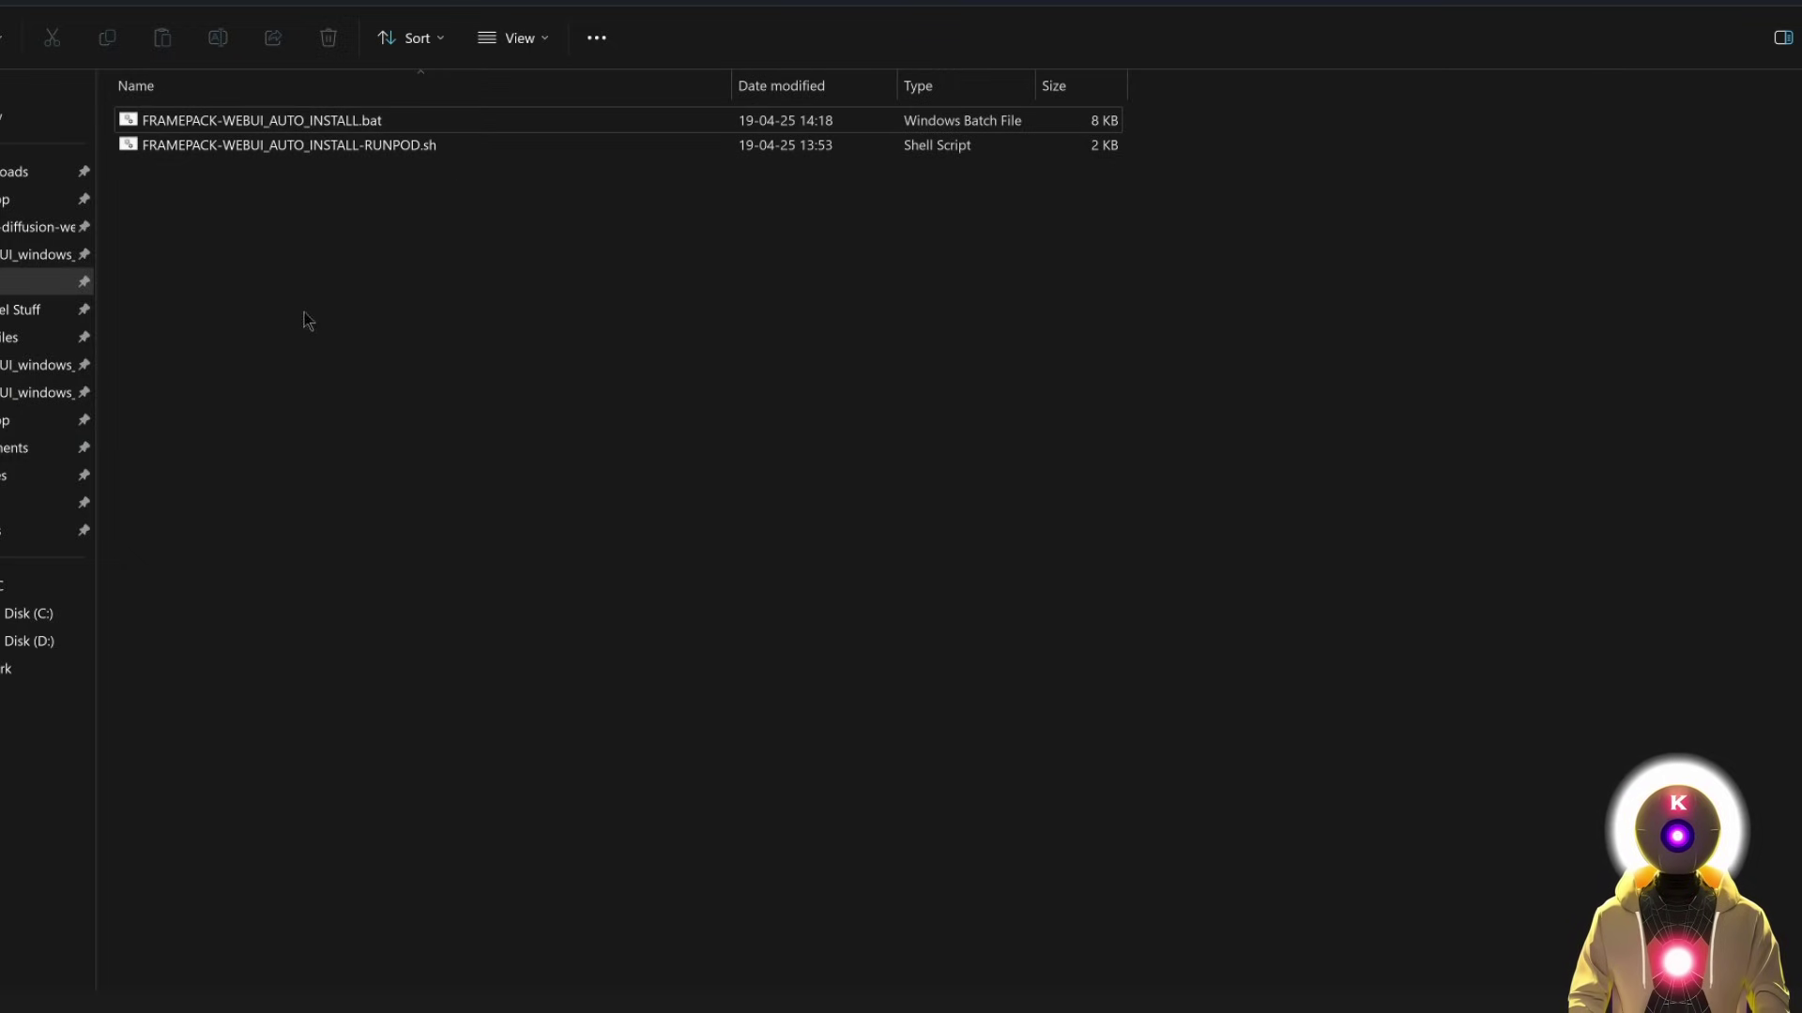
# Run FRAMEPACK-WEBUI_AUTO_INSTALL.bat and continue past the CUDA notice until installation completes
pyautogui.doubleClick(263, 120)
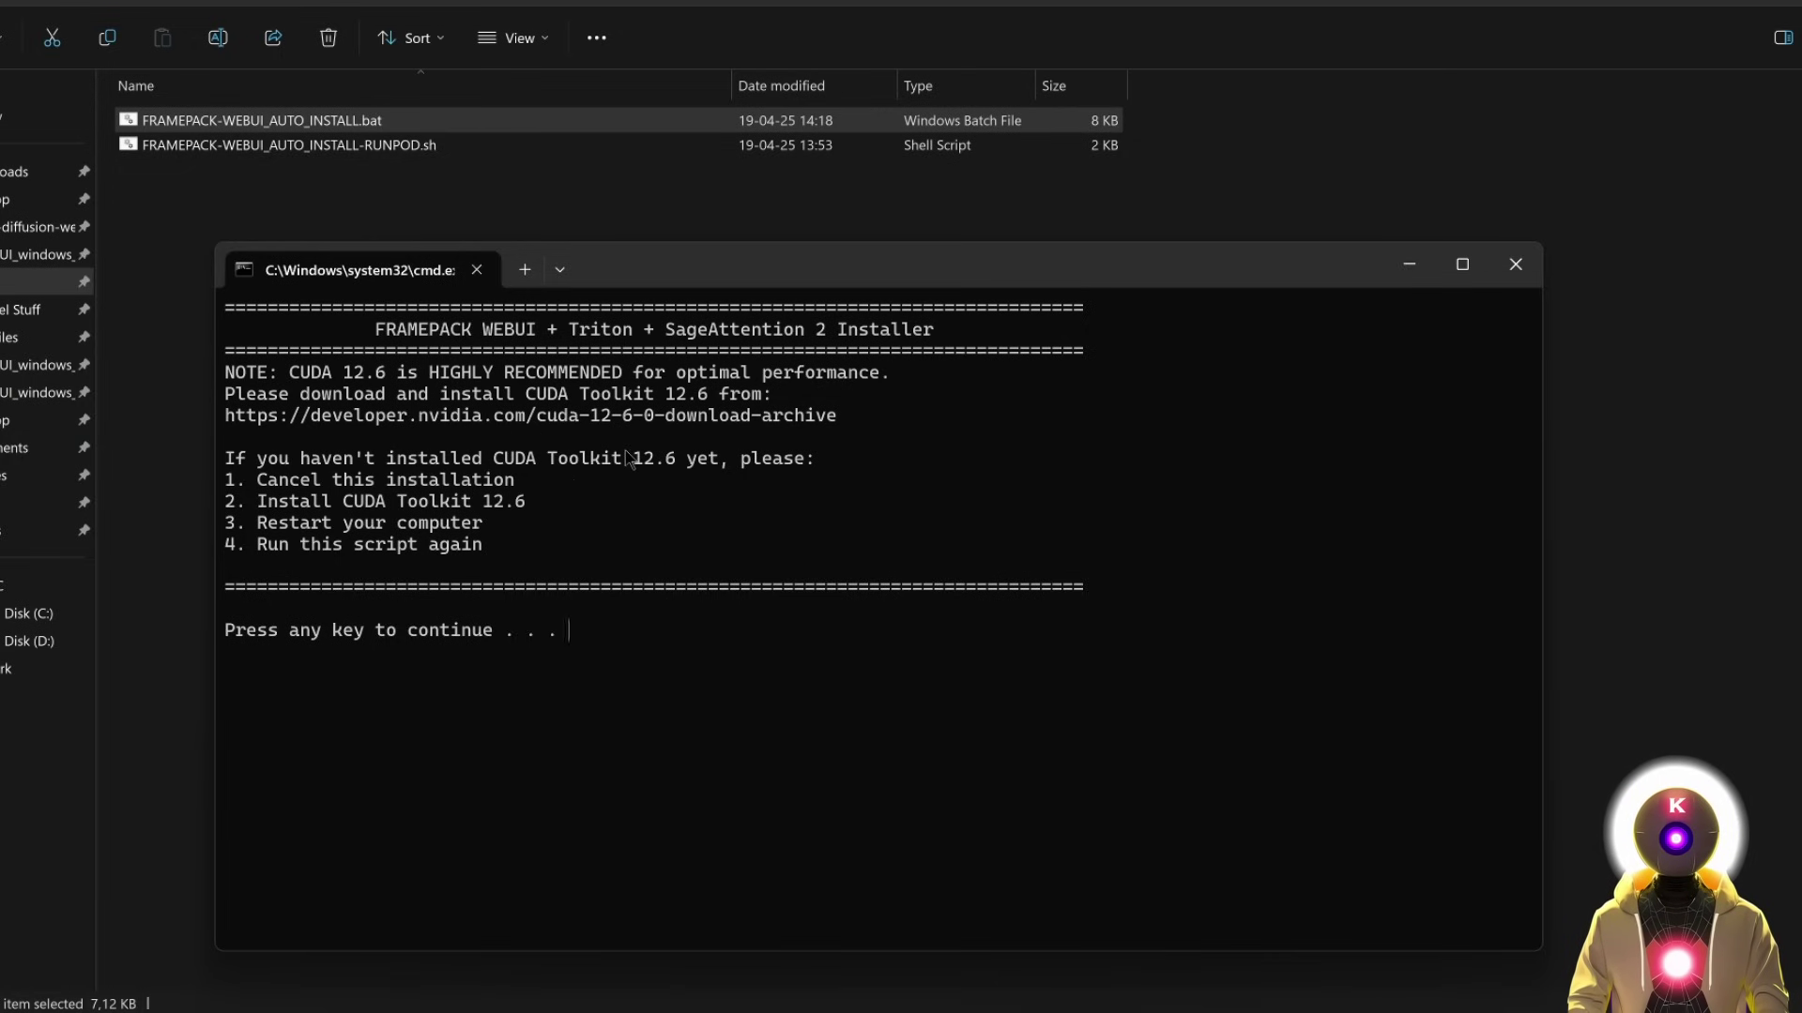
pyautogui.press('Return')
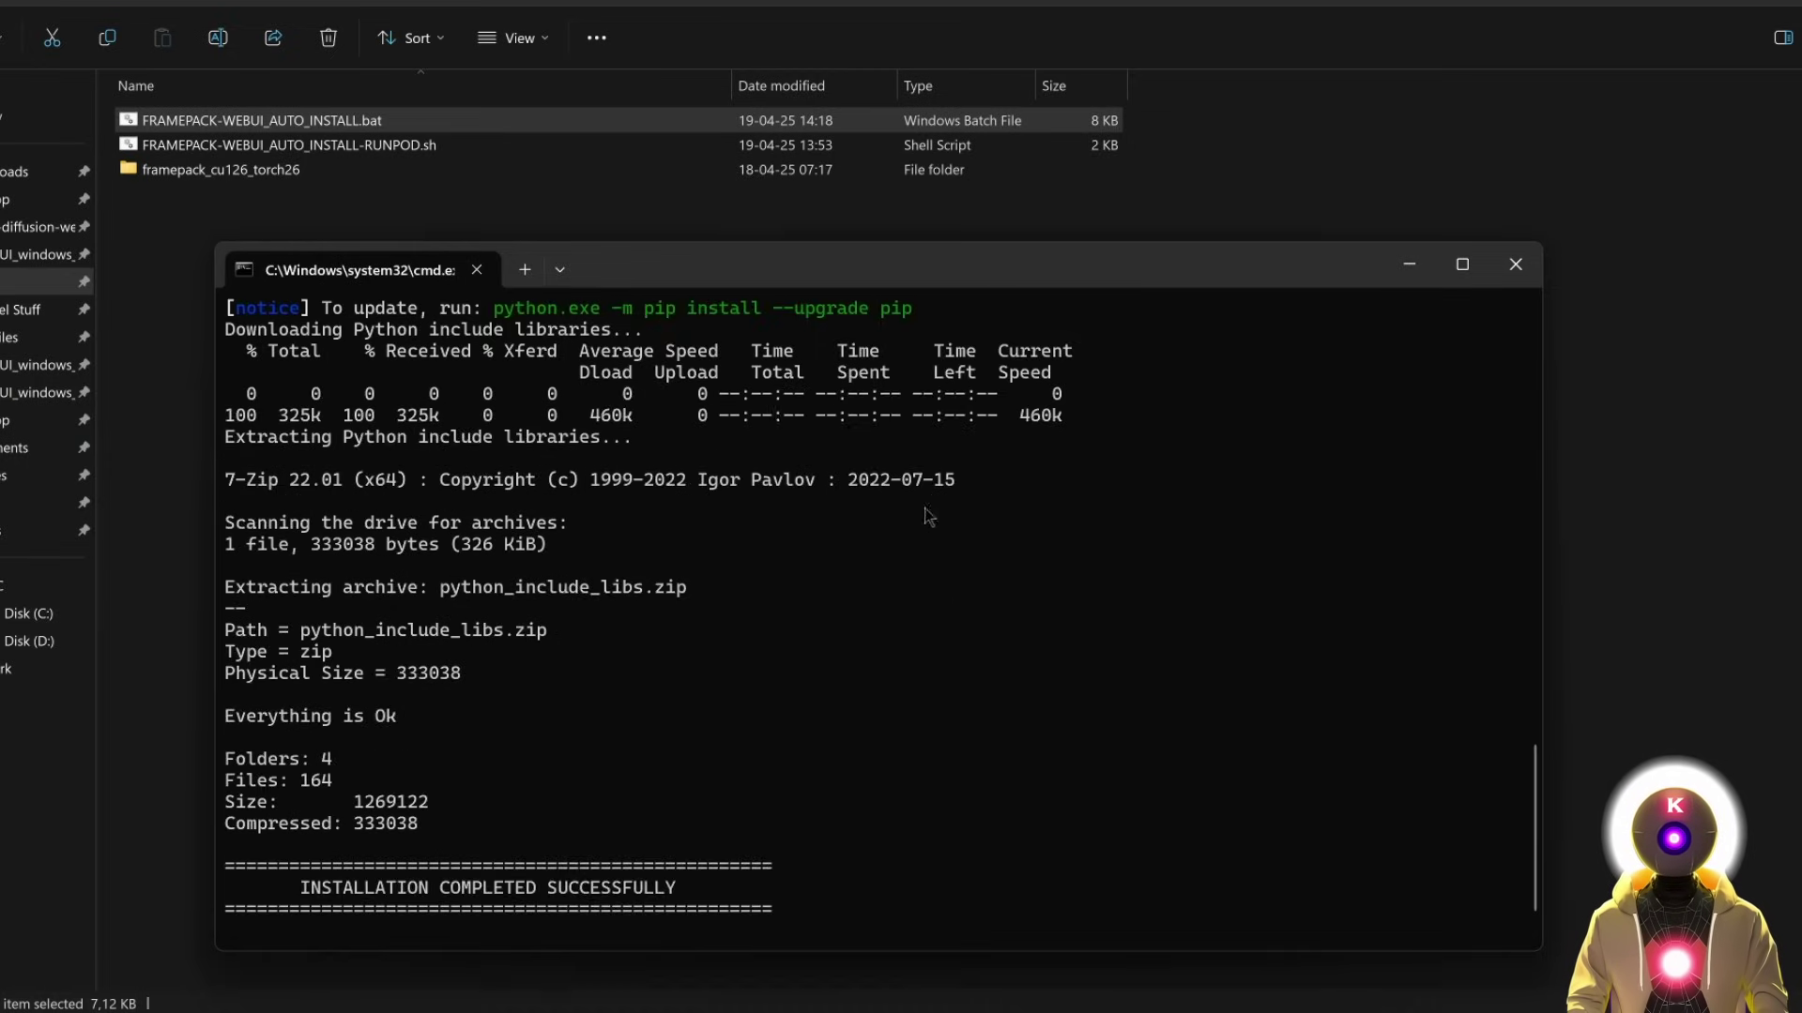
# Close the installer, run update.bat in framepack_cu126_torch26, then launch FramePack with run.bat
pyautogui.click(1515, 264)
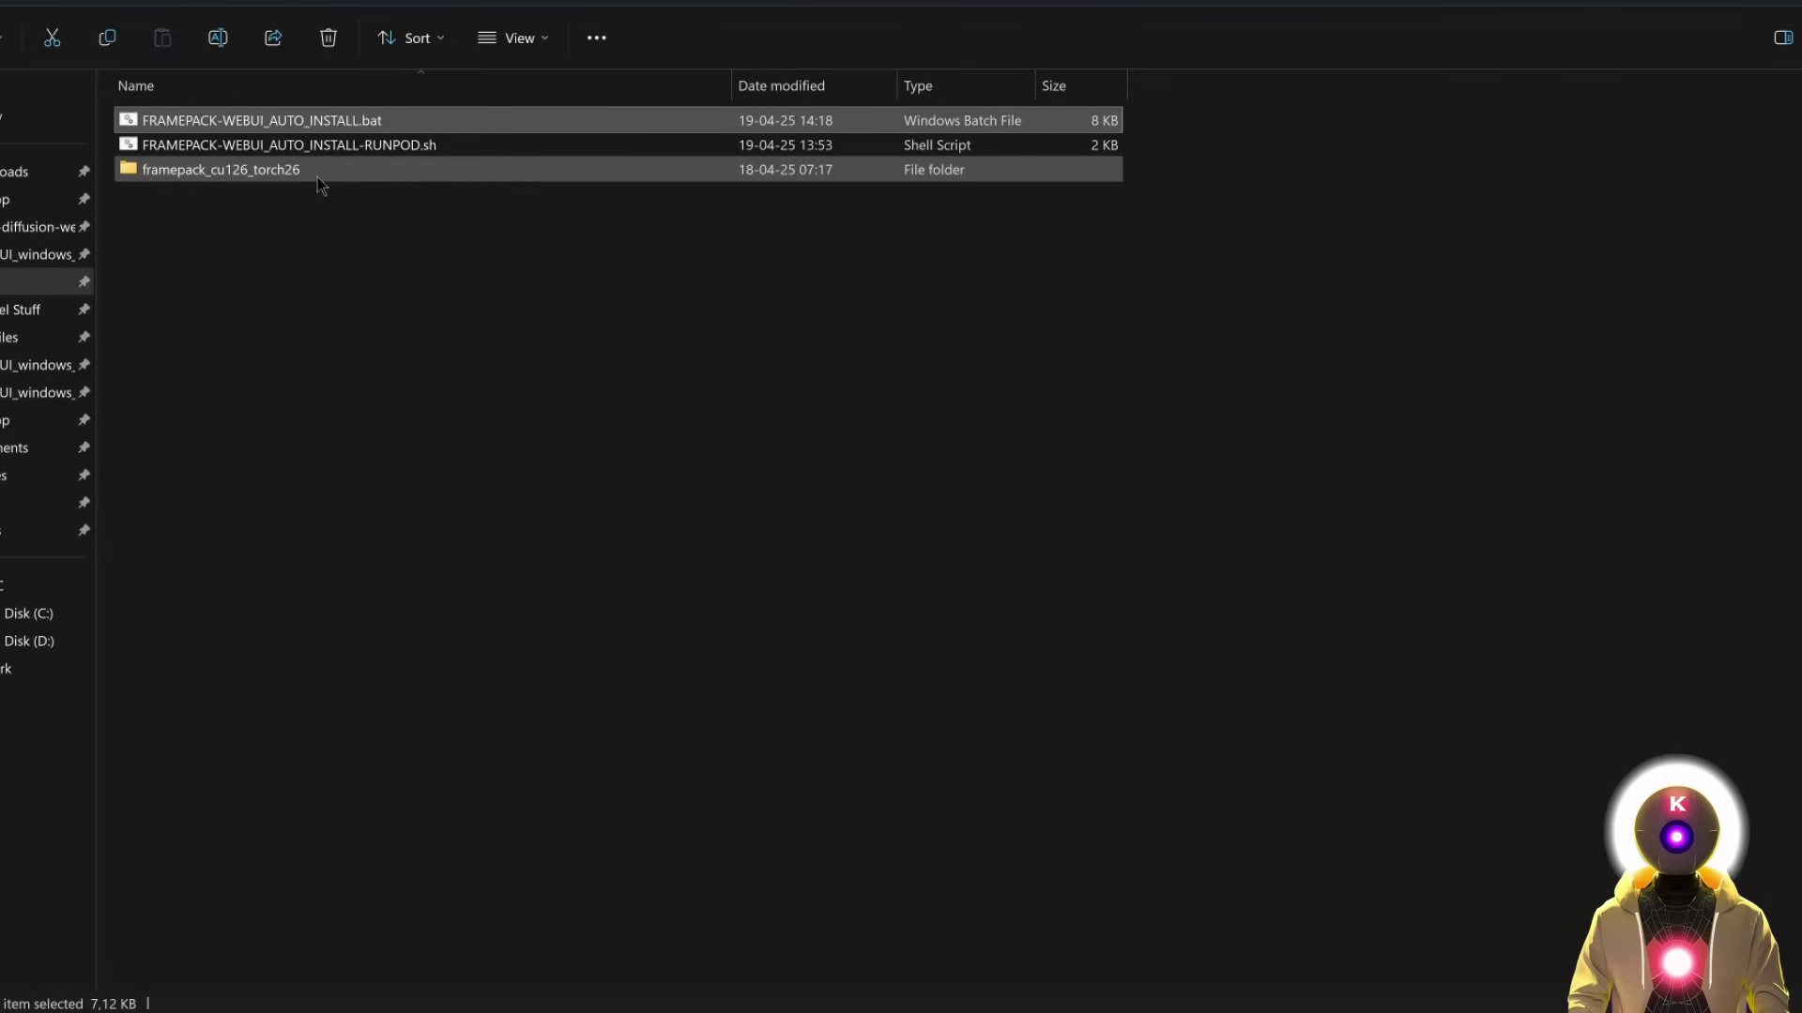
pyautogui.doubleClick(266, 173)
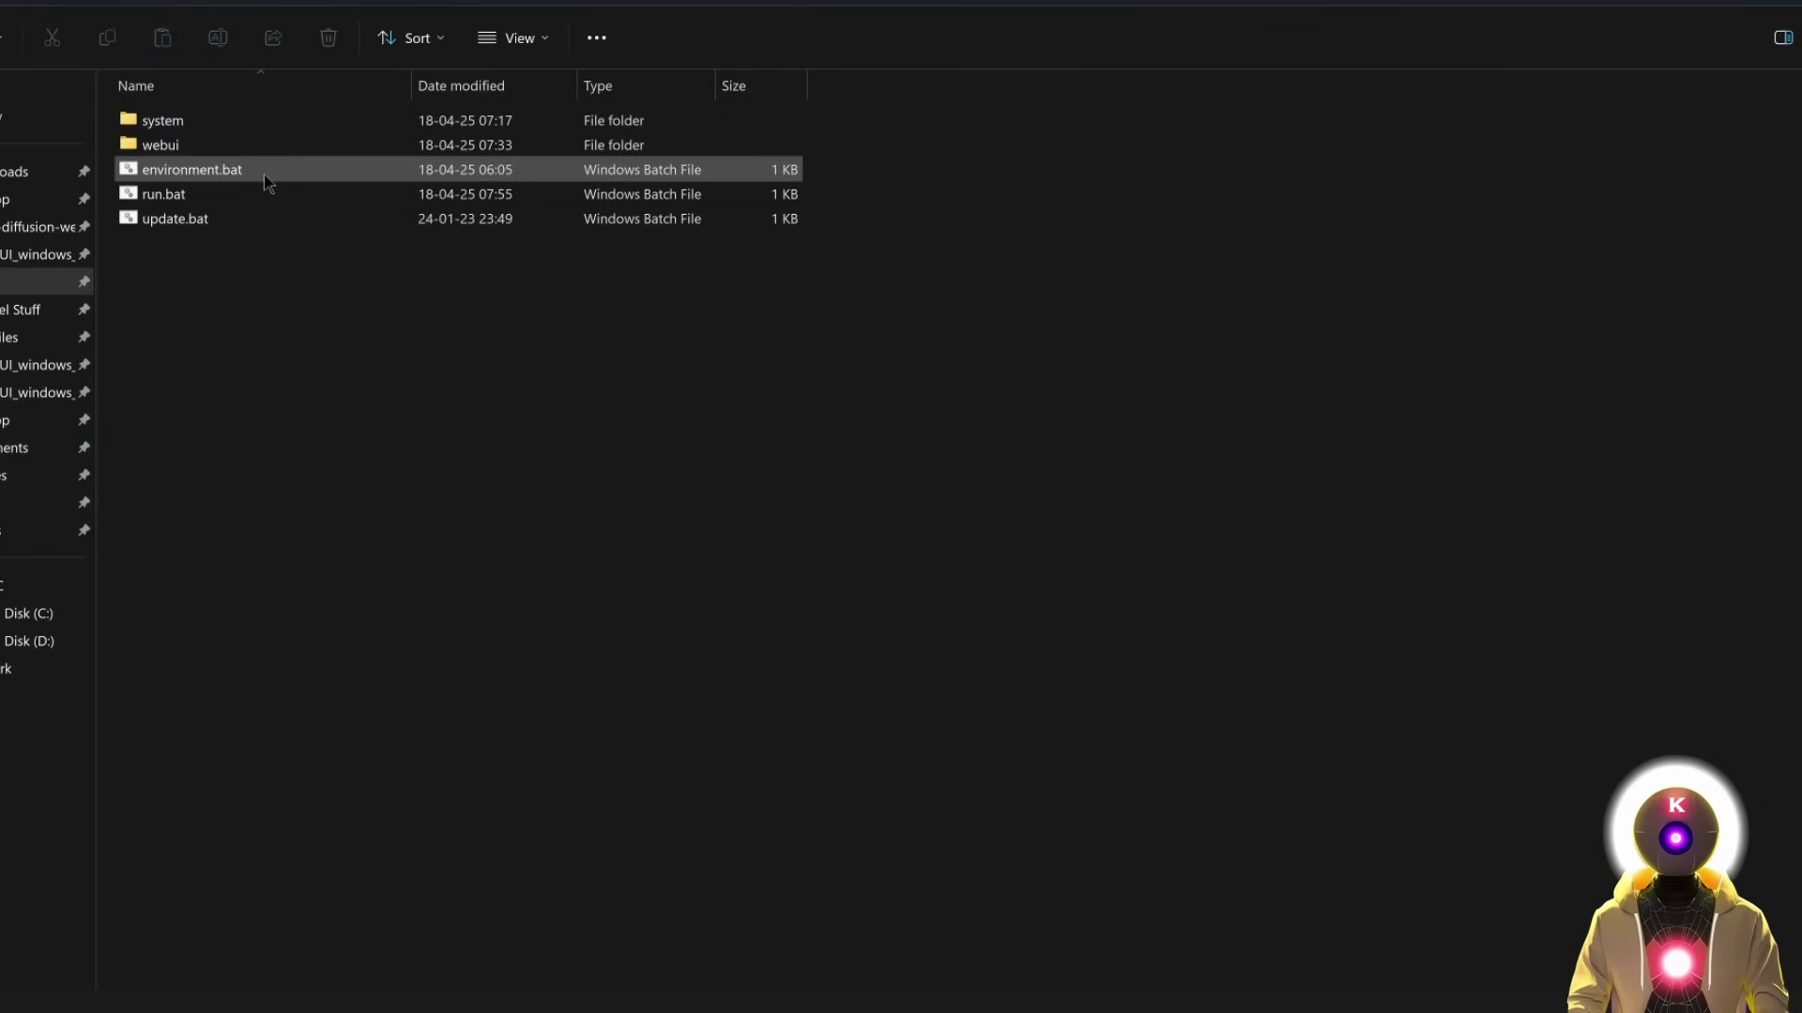
pyautogui.doubleClick(182, 219)
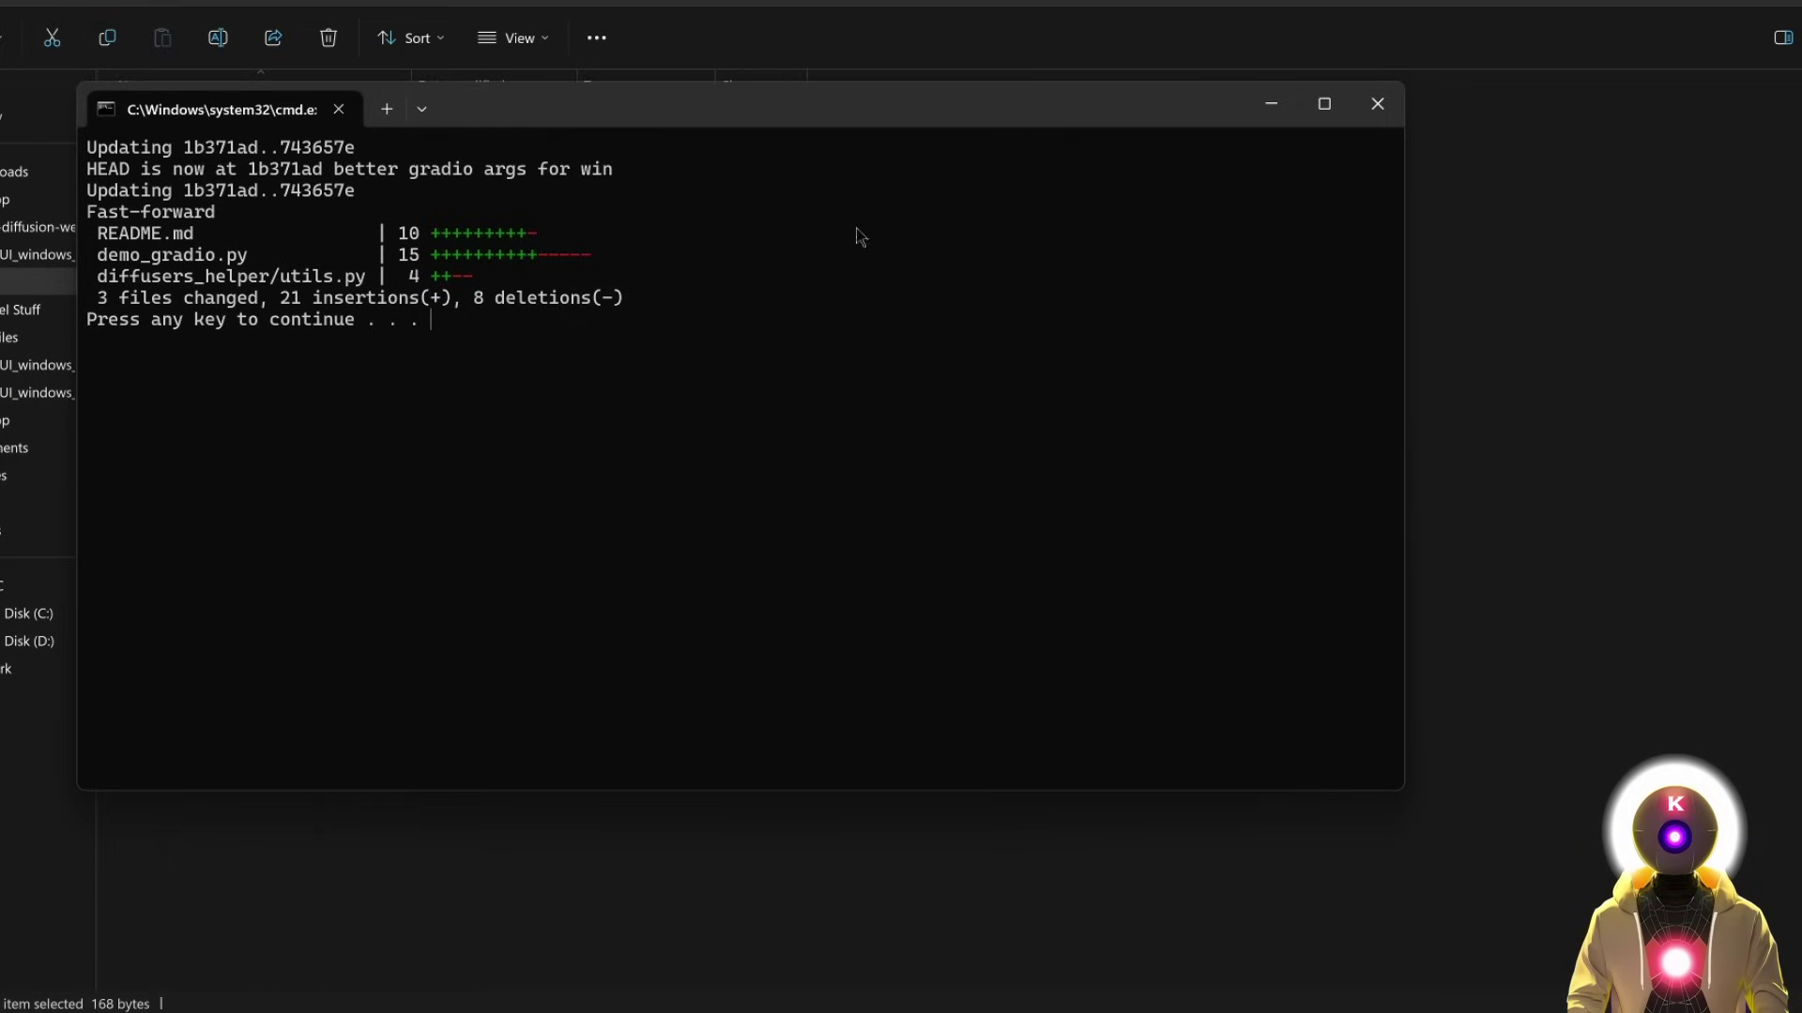
pyautogui.press('Return')
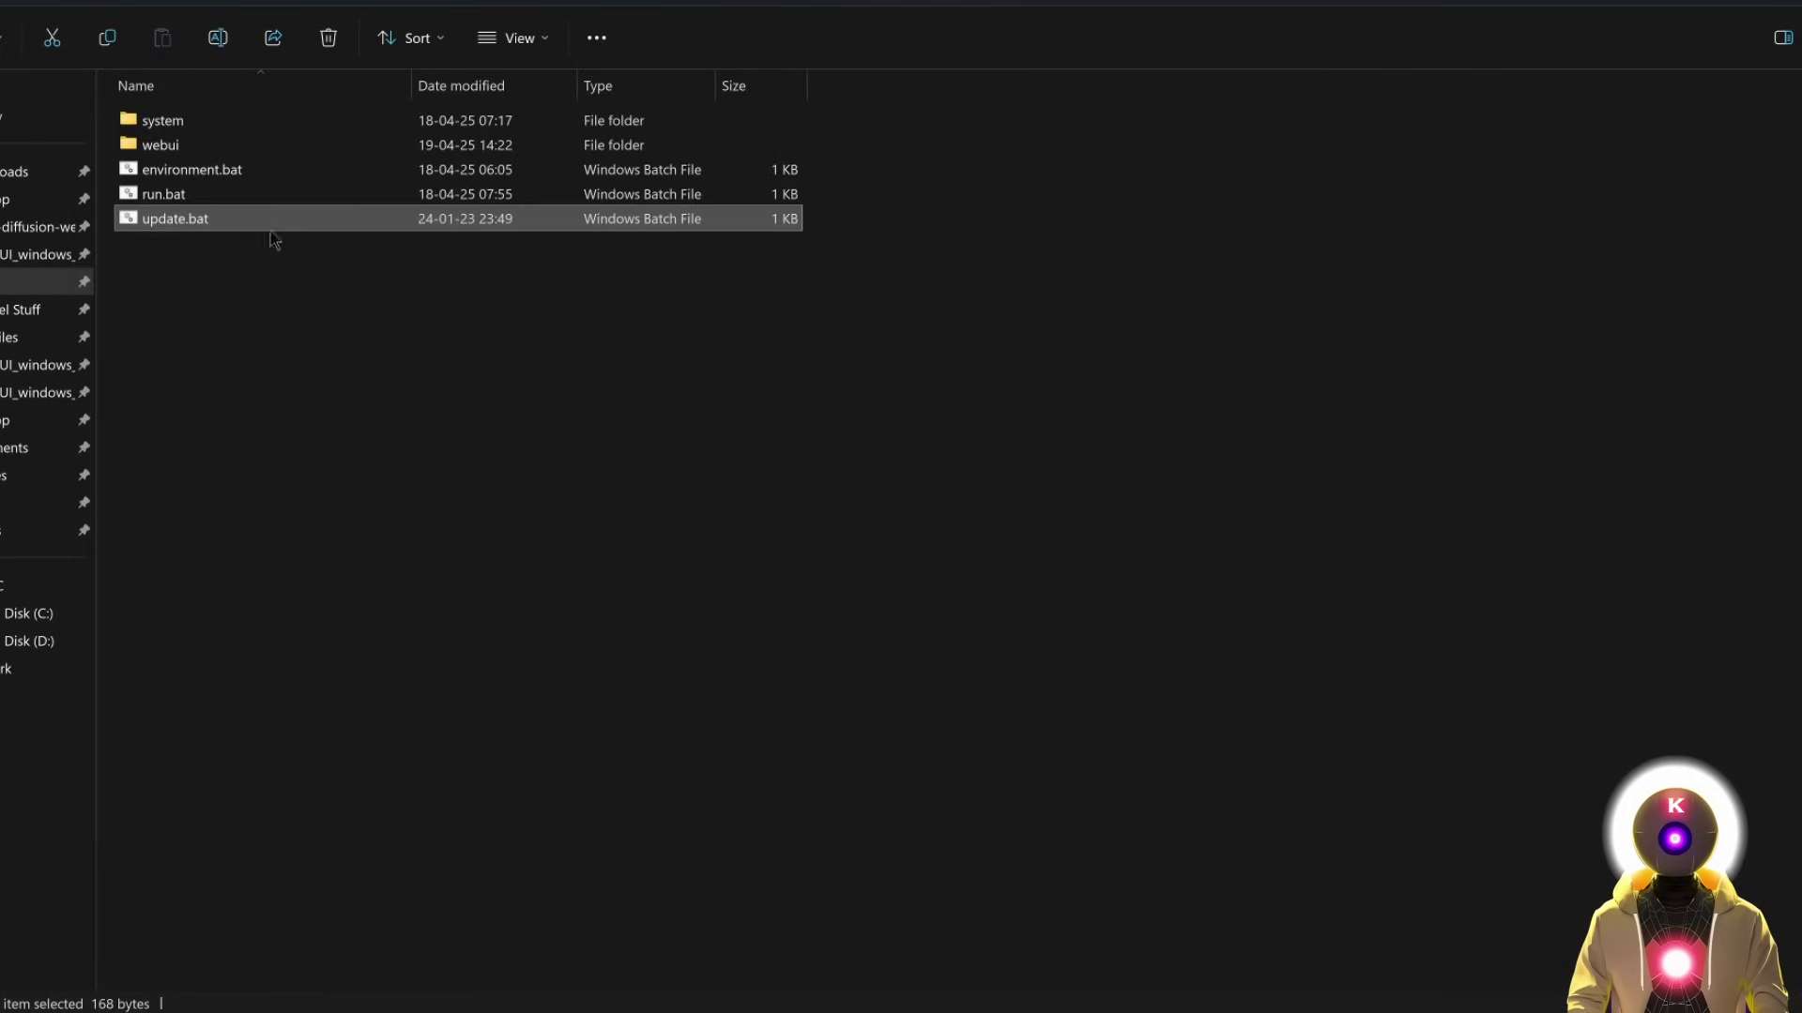
pyautogui.doubleClick(175, 198)
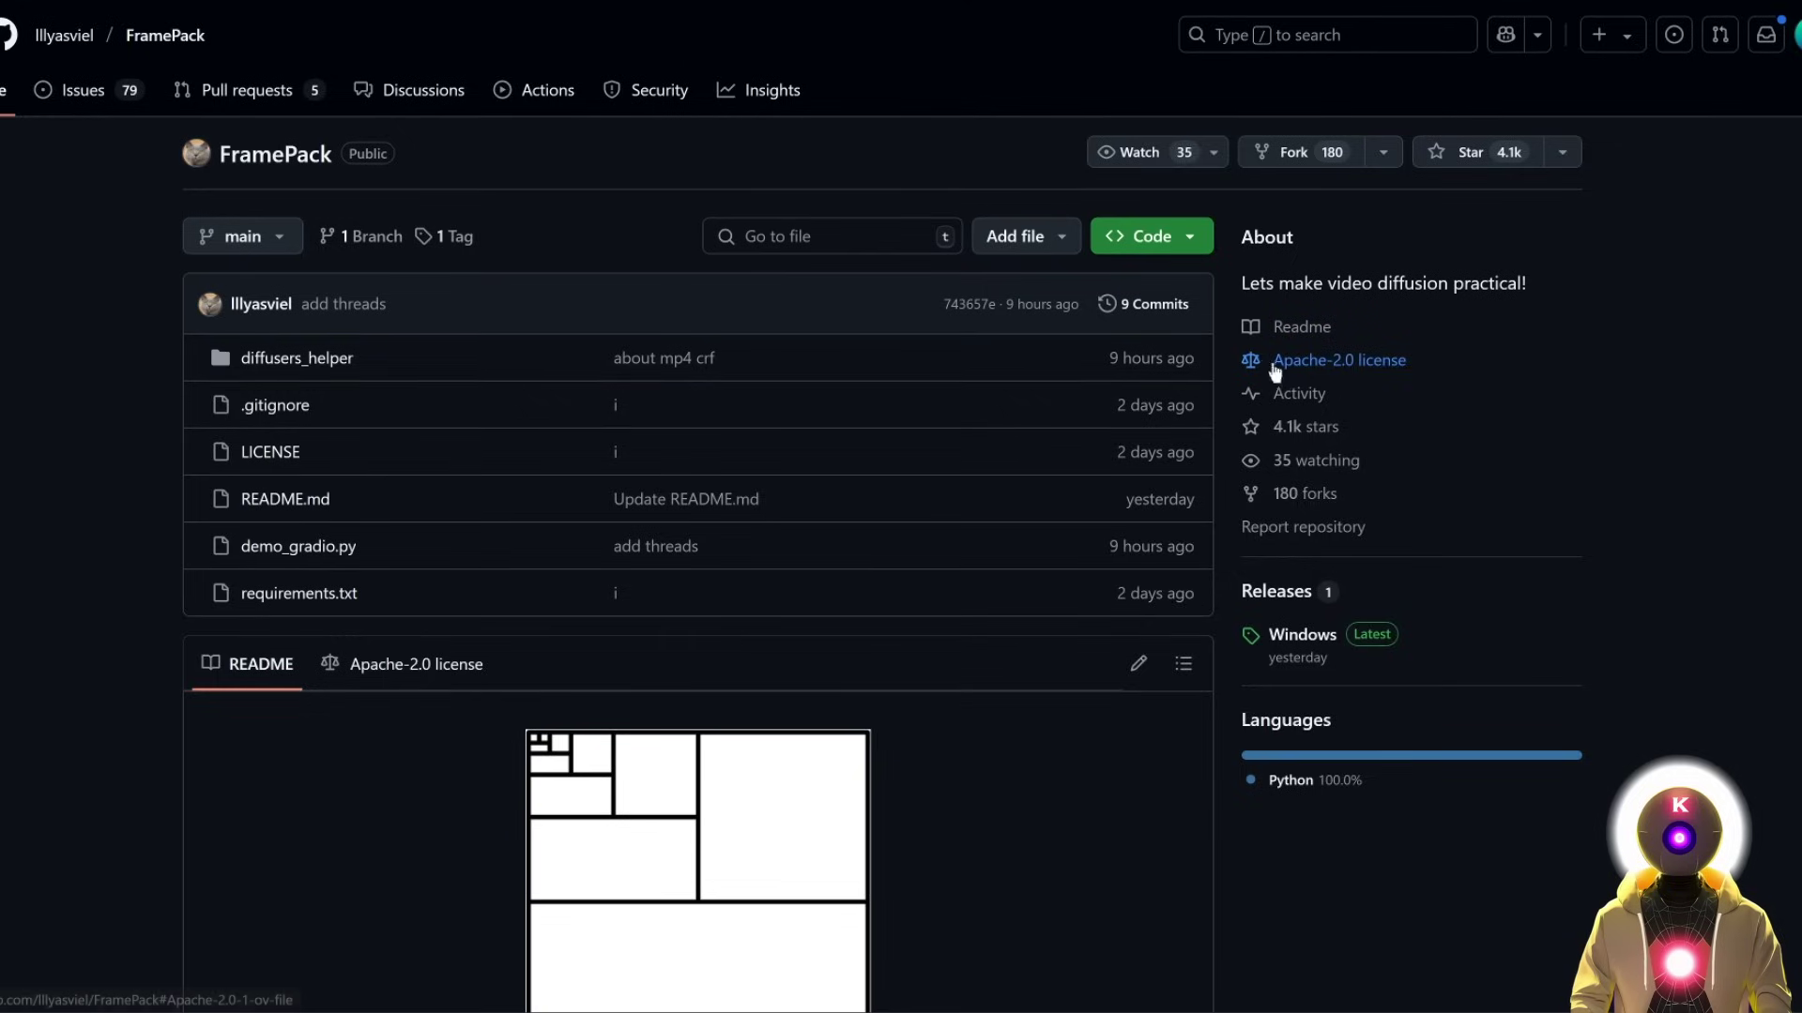
# Scroll down through the FramePack GitHub README
pyautogui.scroll(-5, 1283, 282)
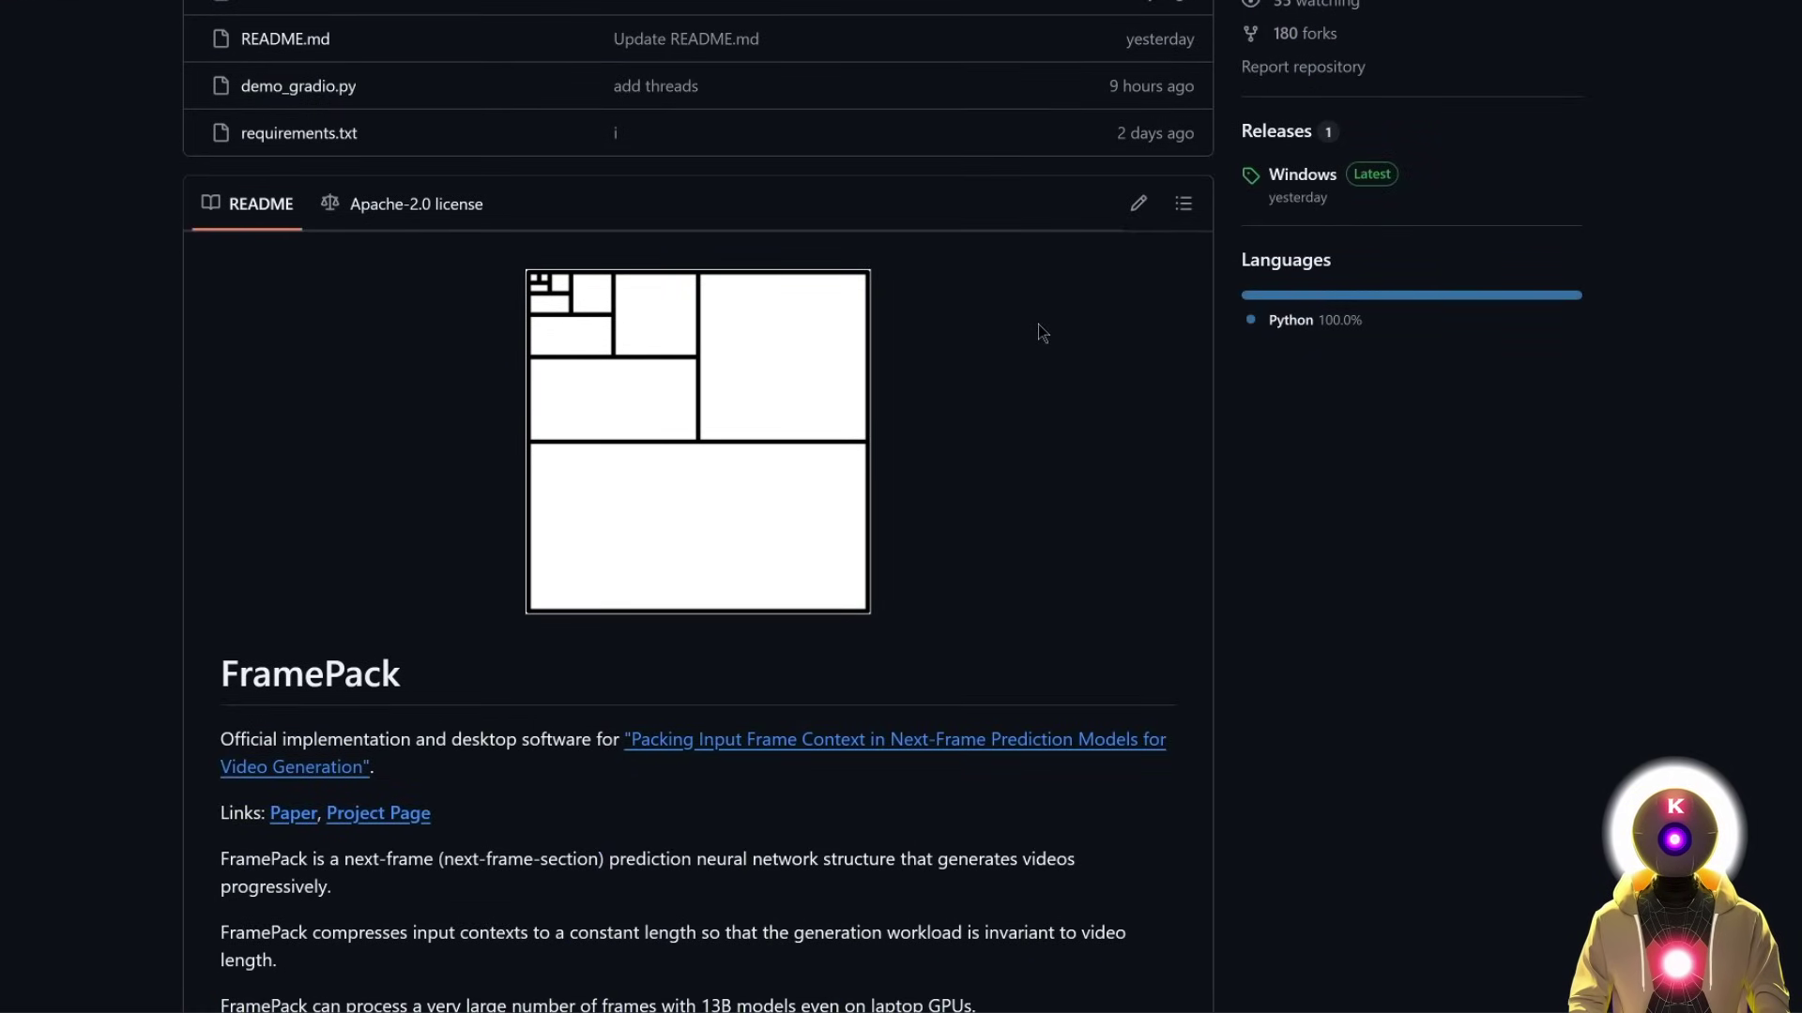
pyautogui.scroll(-10, 1040, 333)
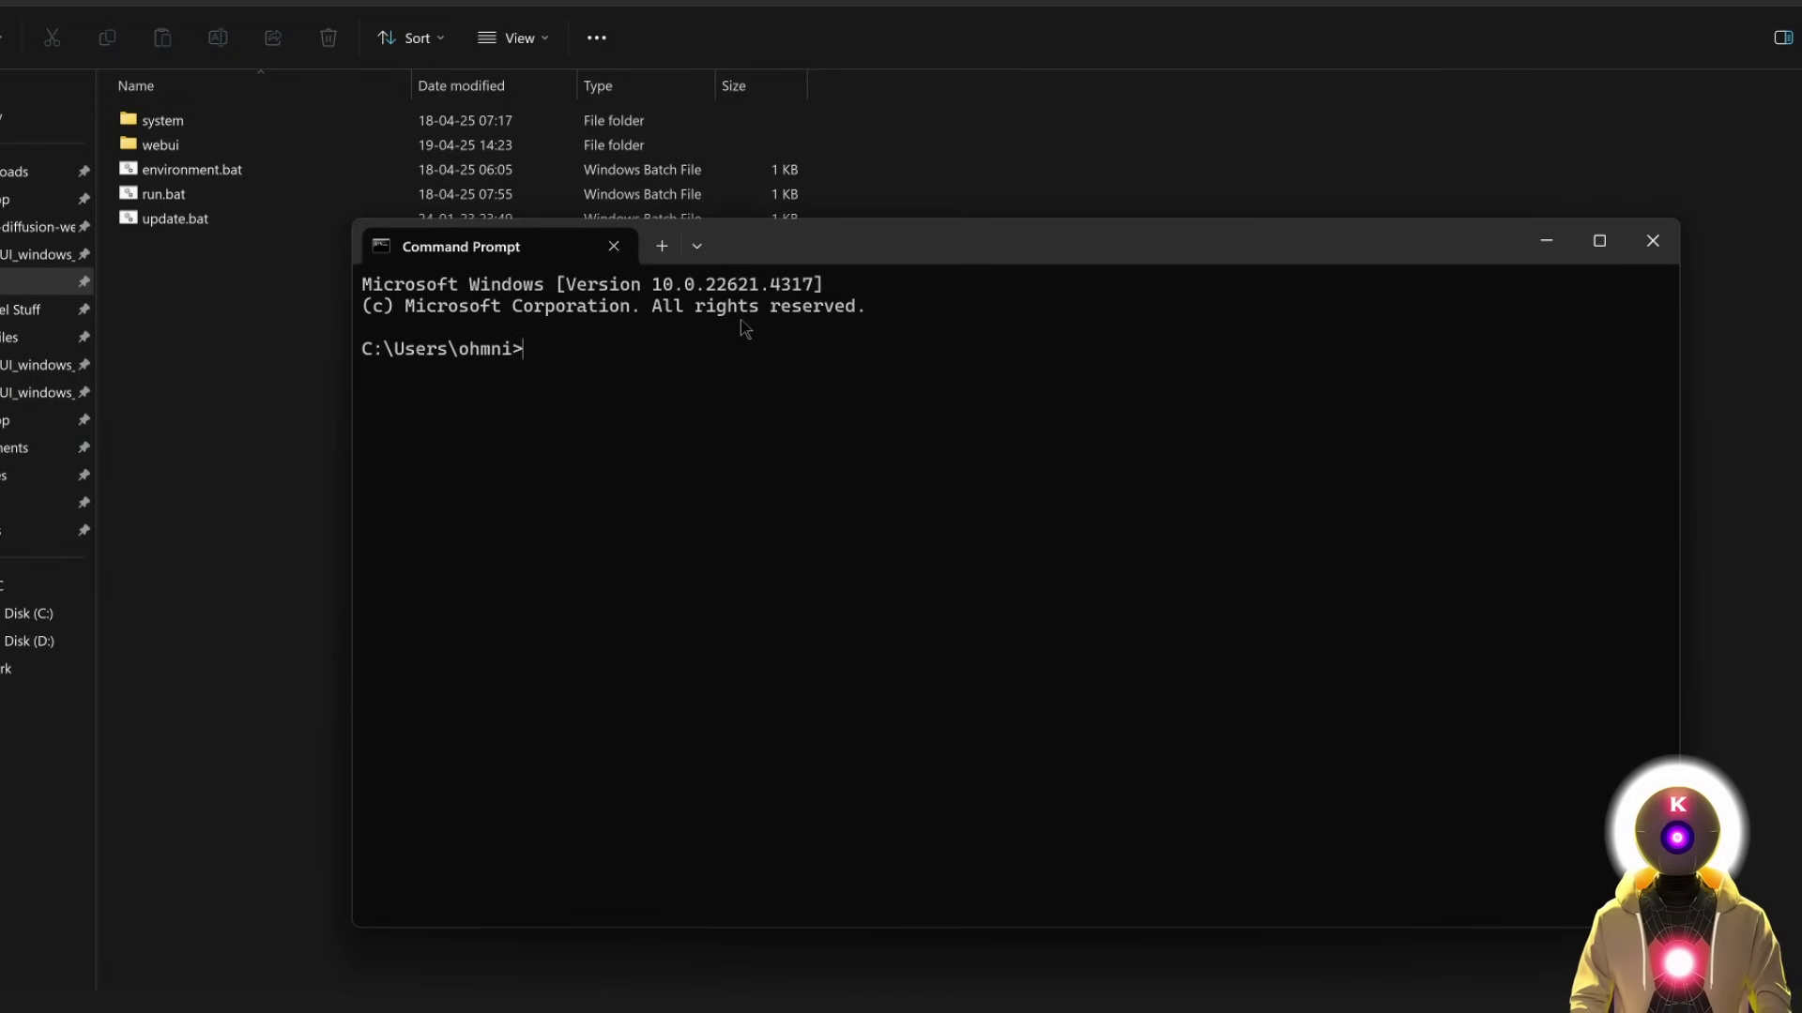
# Check the installed CUDA compiler version with nvcc --version, which reports CUDA 12.8
pyautogui.write('nvcc --version')
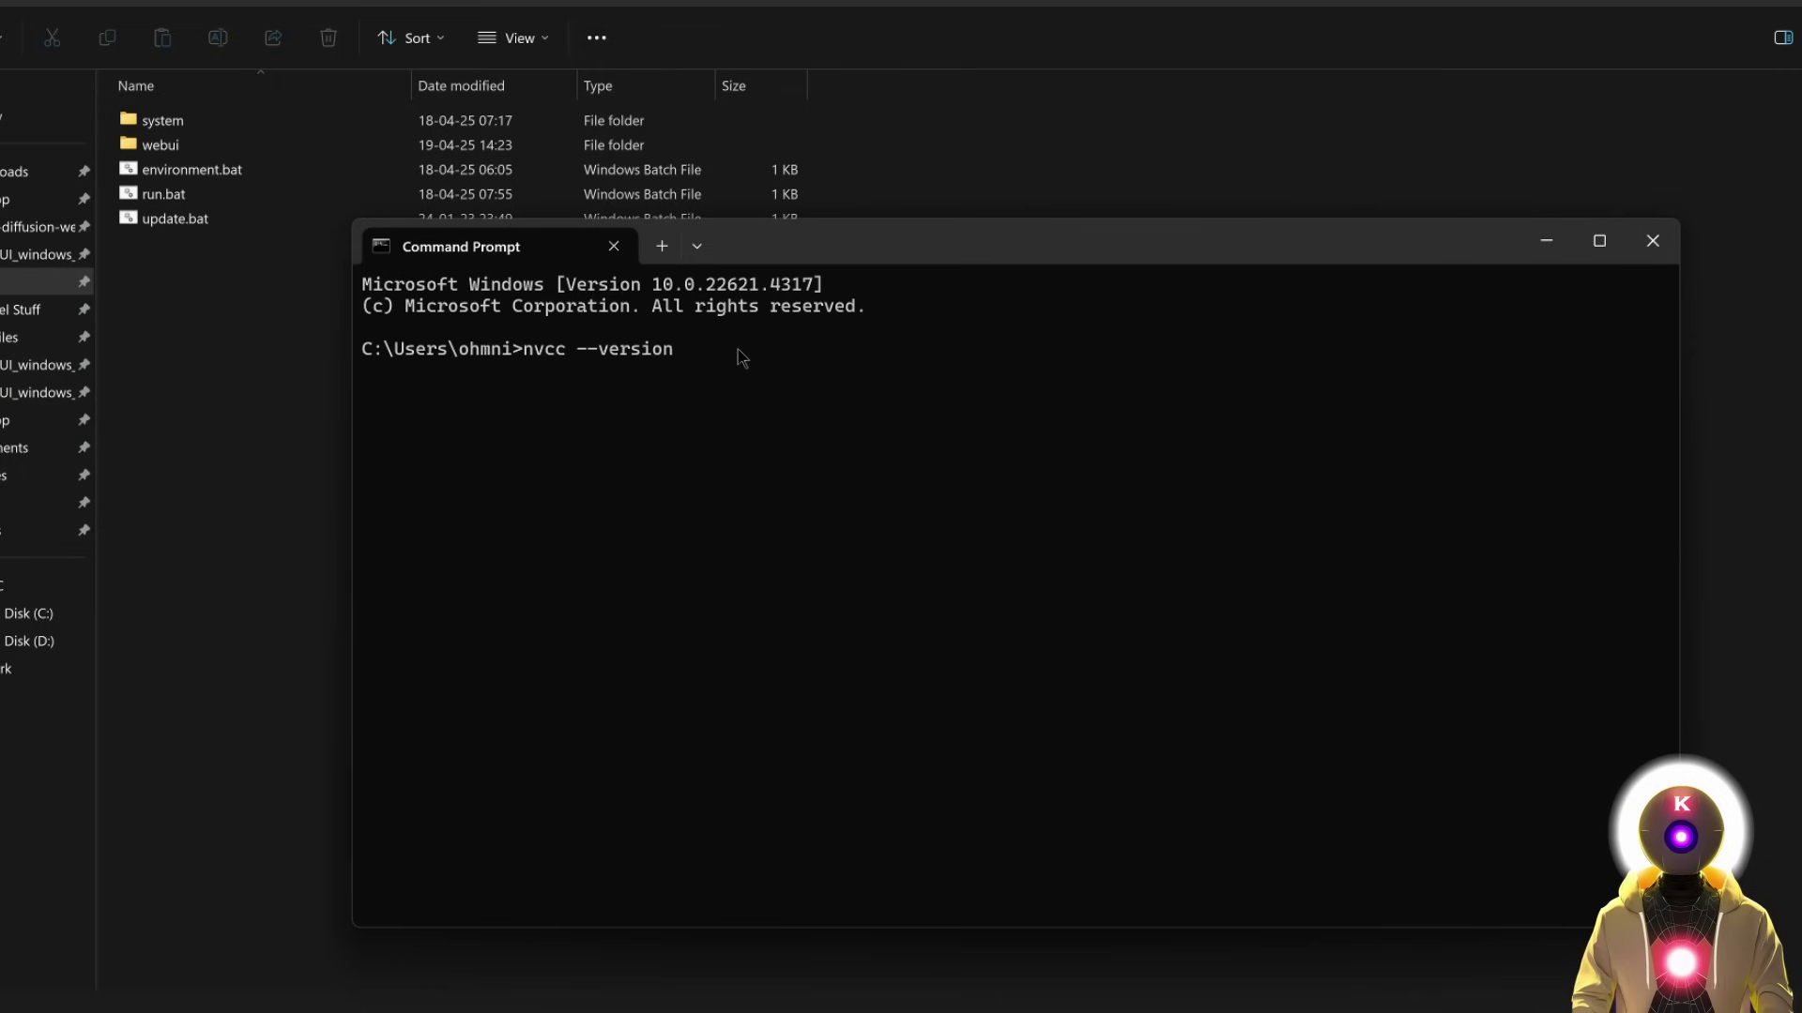
pyautogui.press('Return')
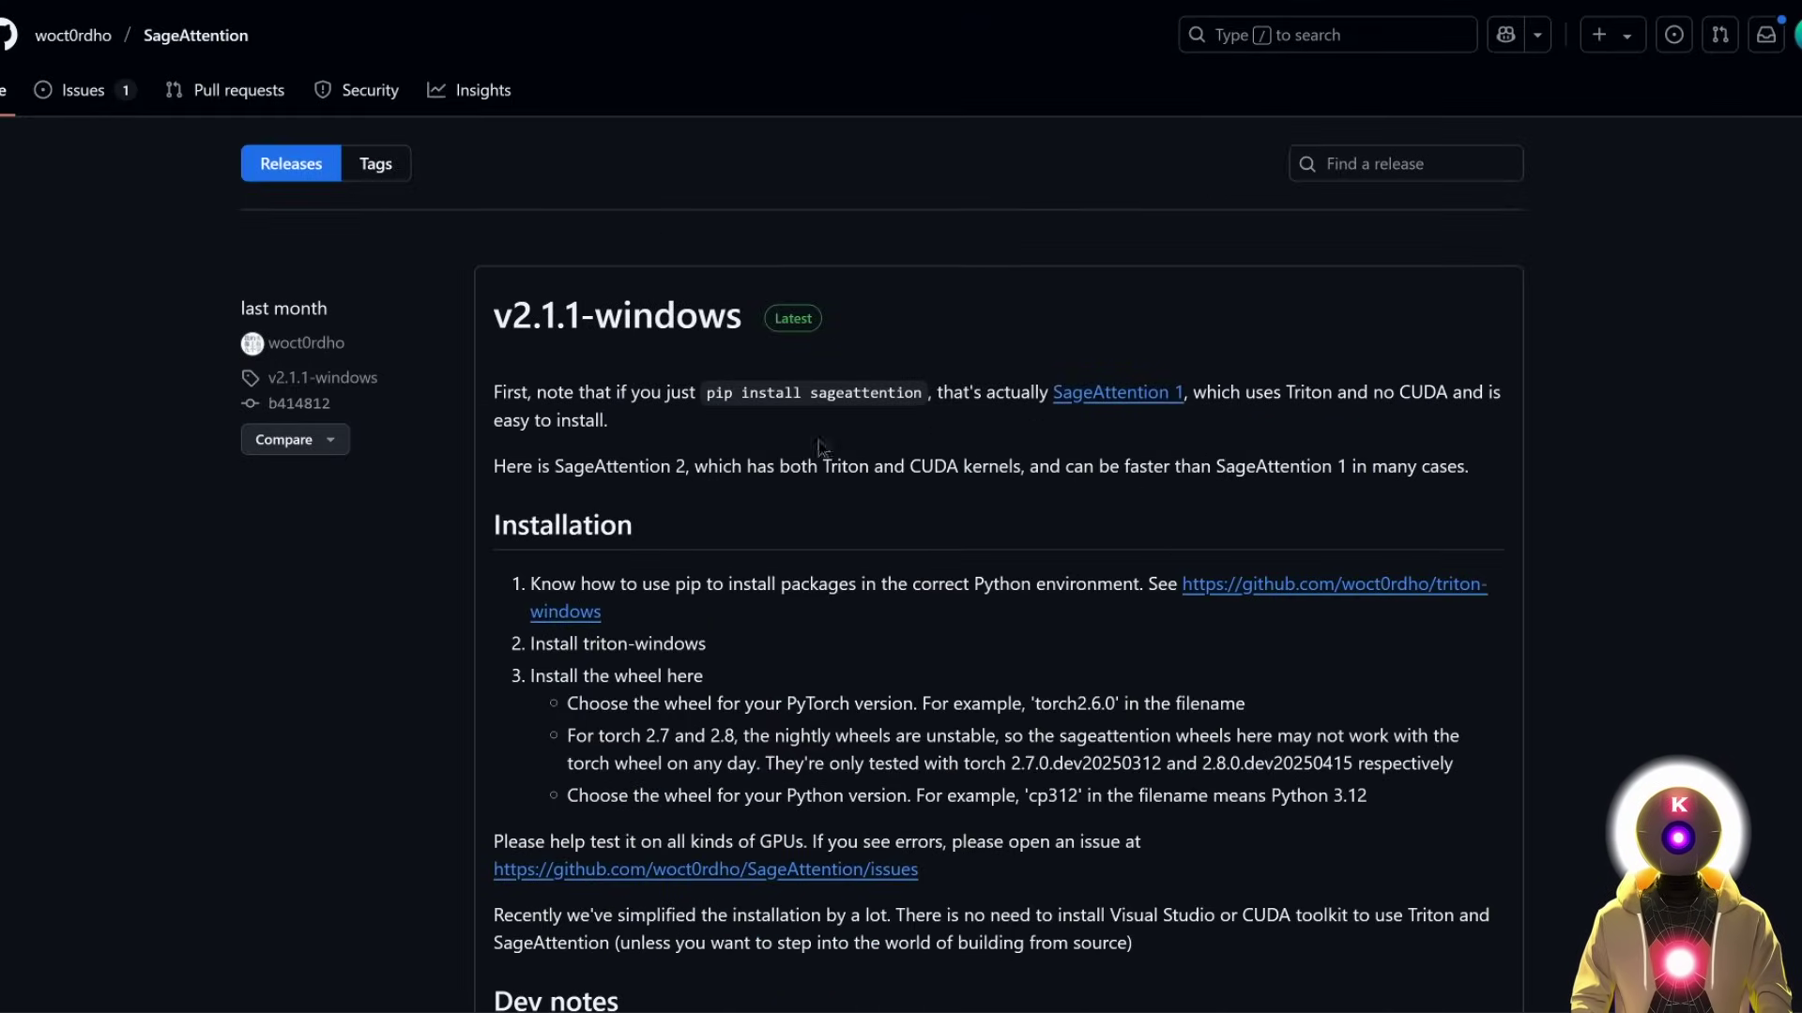
# Scroll down to the SageAttention v2.1.1-windows release assets
pyautogui.scroll(-10, 988, 457)
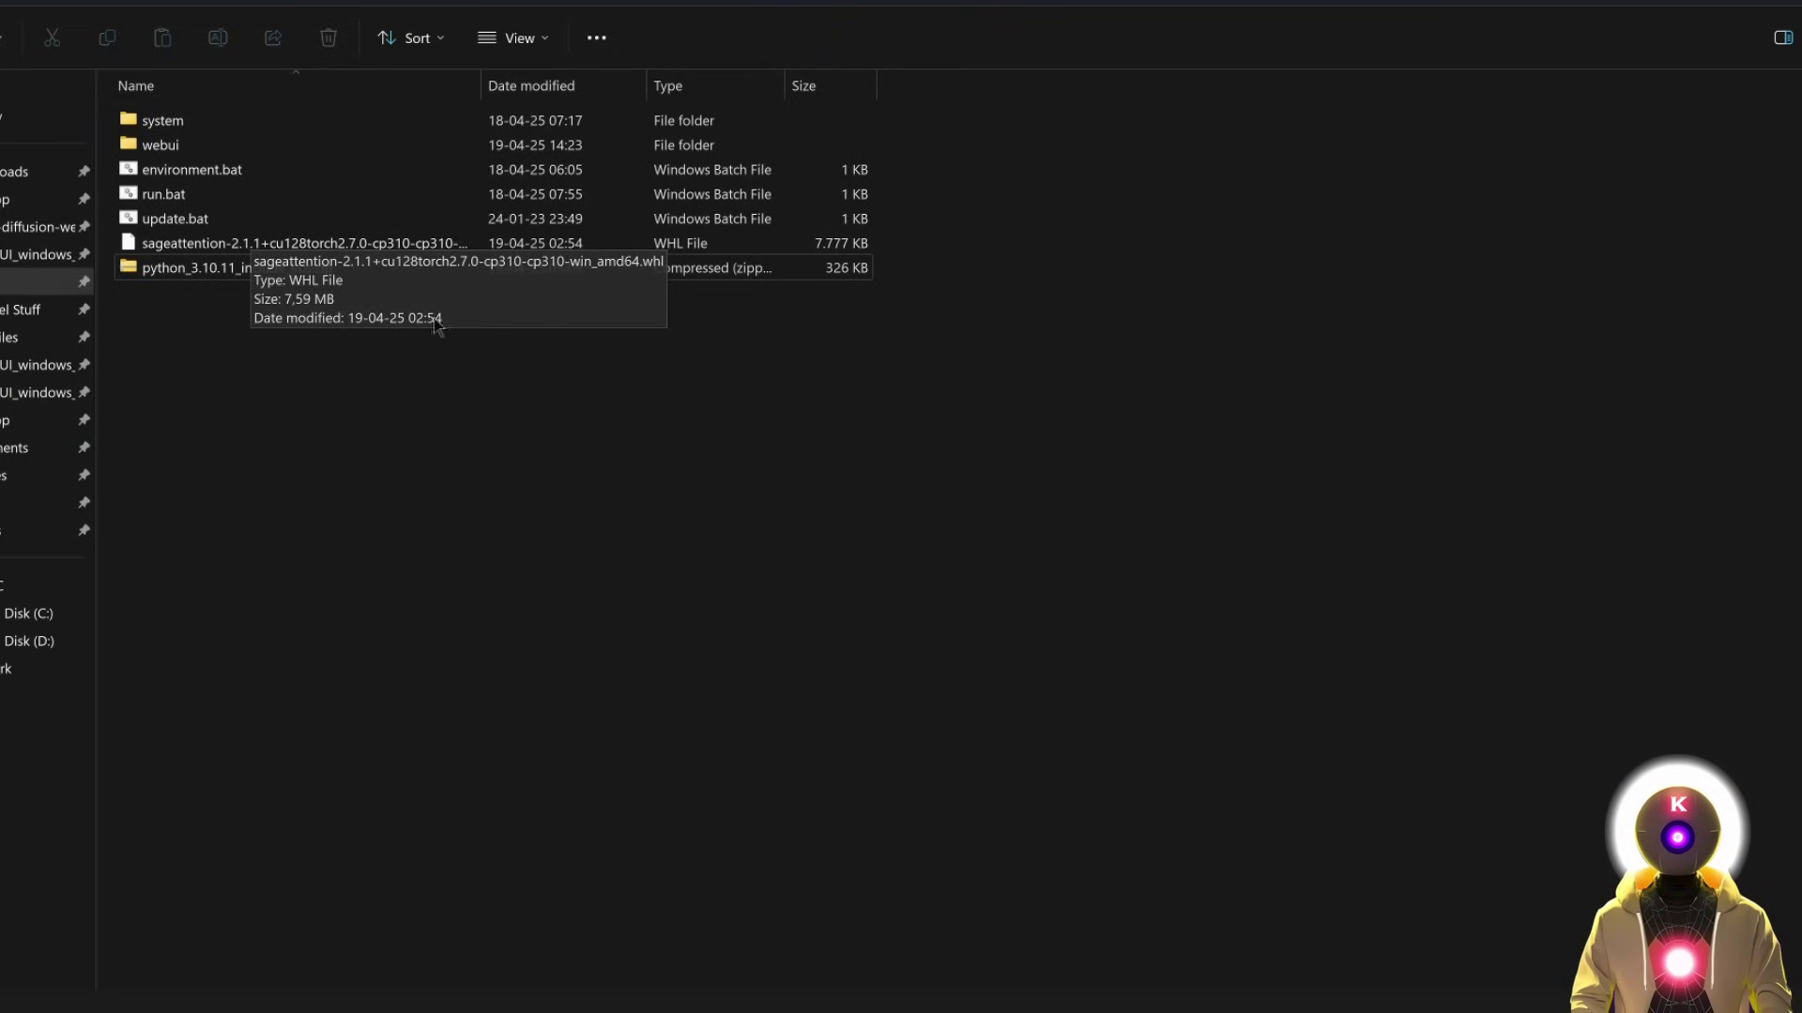
# Move the SageAttention wheel and include-libs zip into FramePack's system\python folder
pyautogui.moveTo(436, 322); pyautogui.dragTo(315, 286)
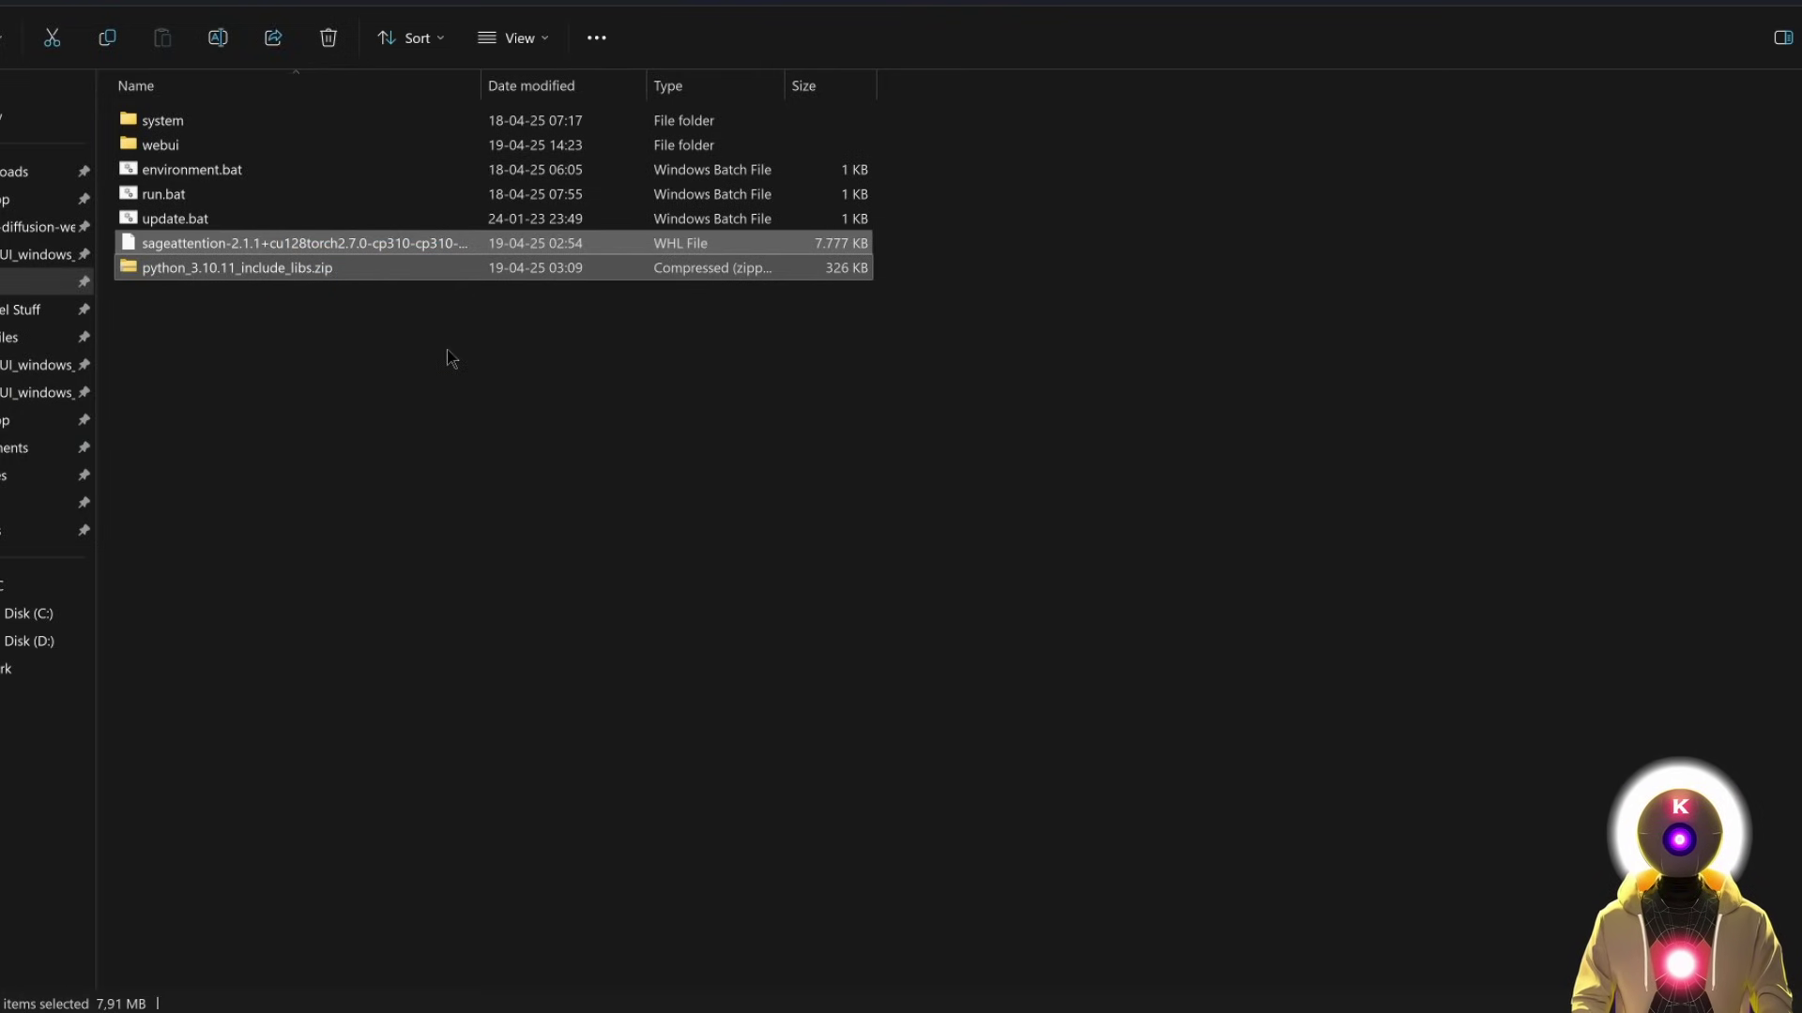
pyautogui.hotkey('ctrl', 'x')
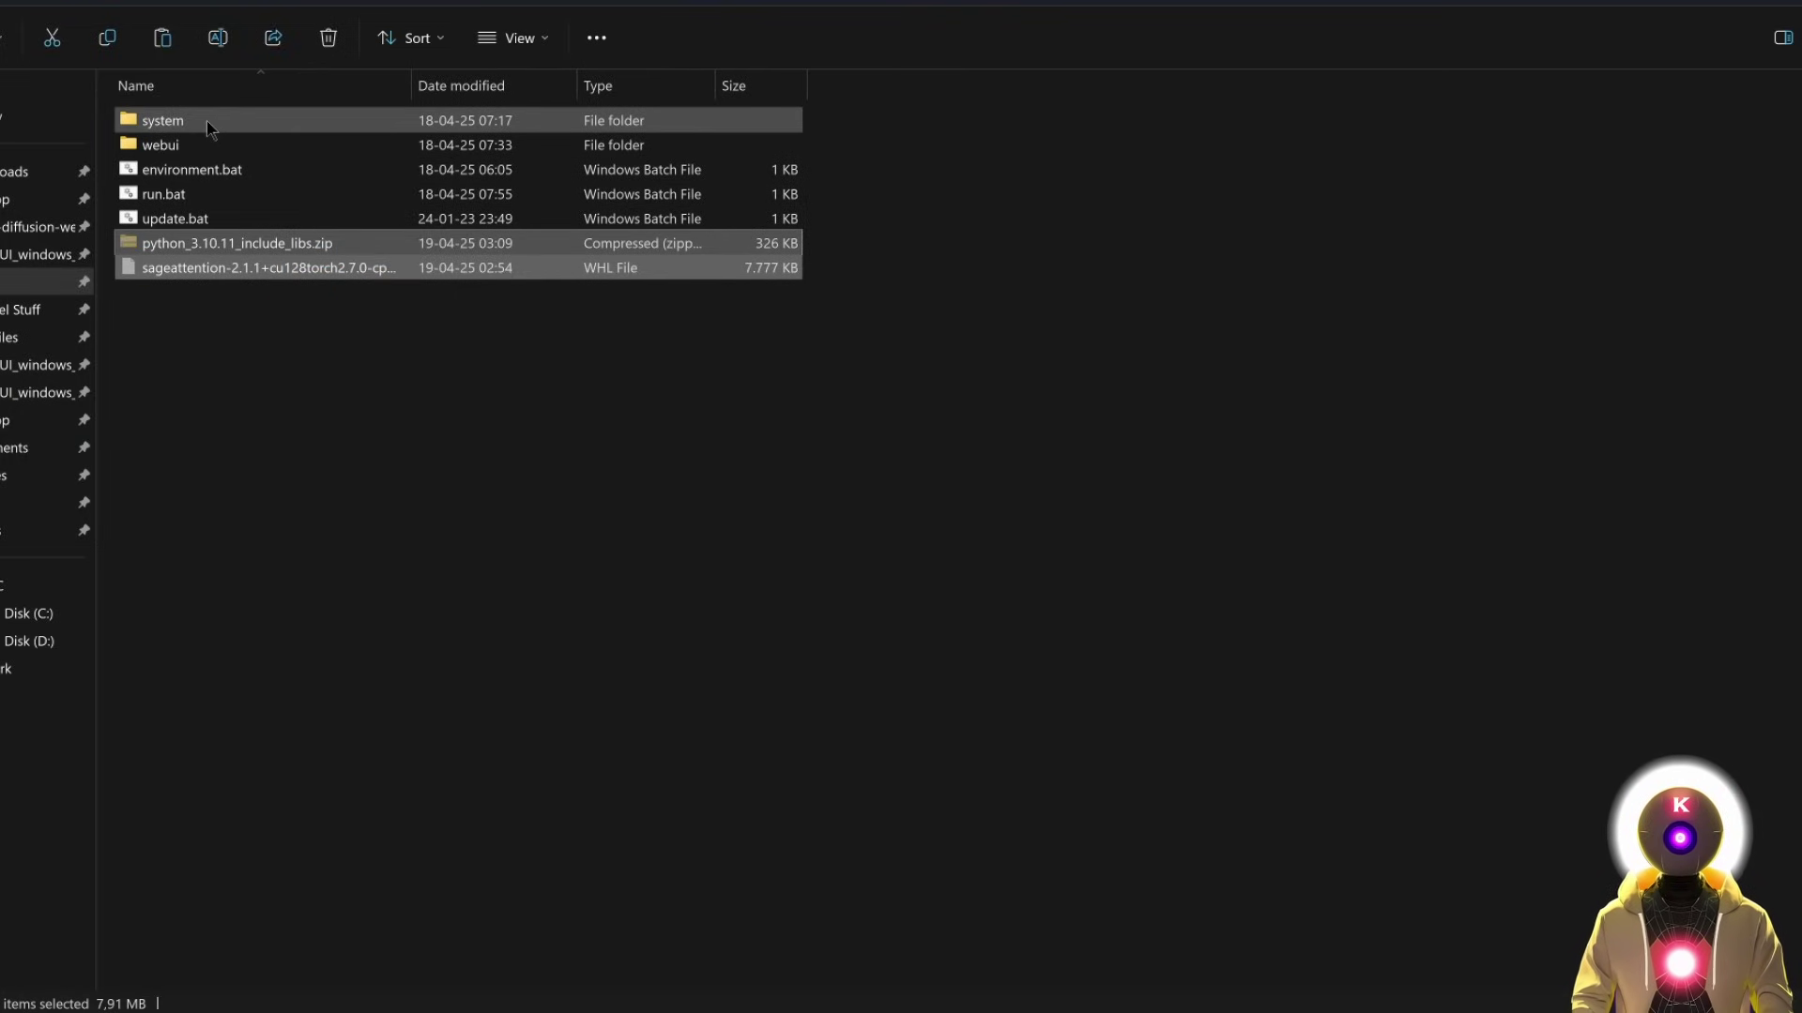
pyautogui.doubleClick(206, 120)
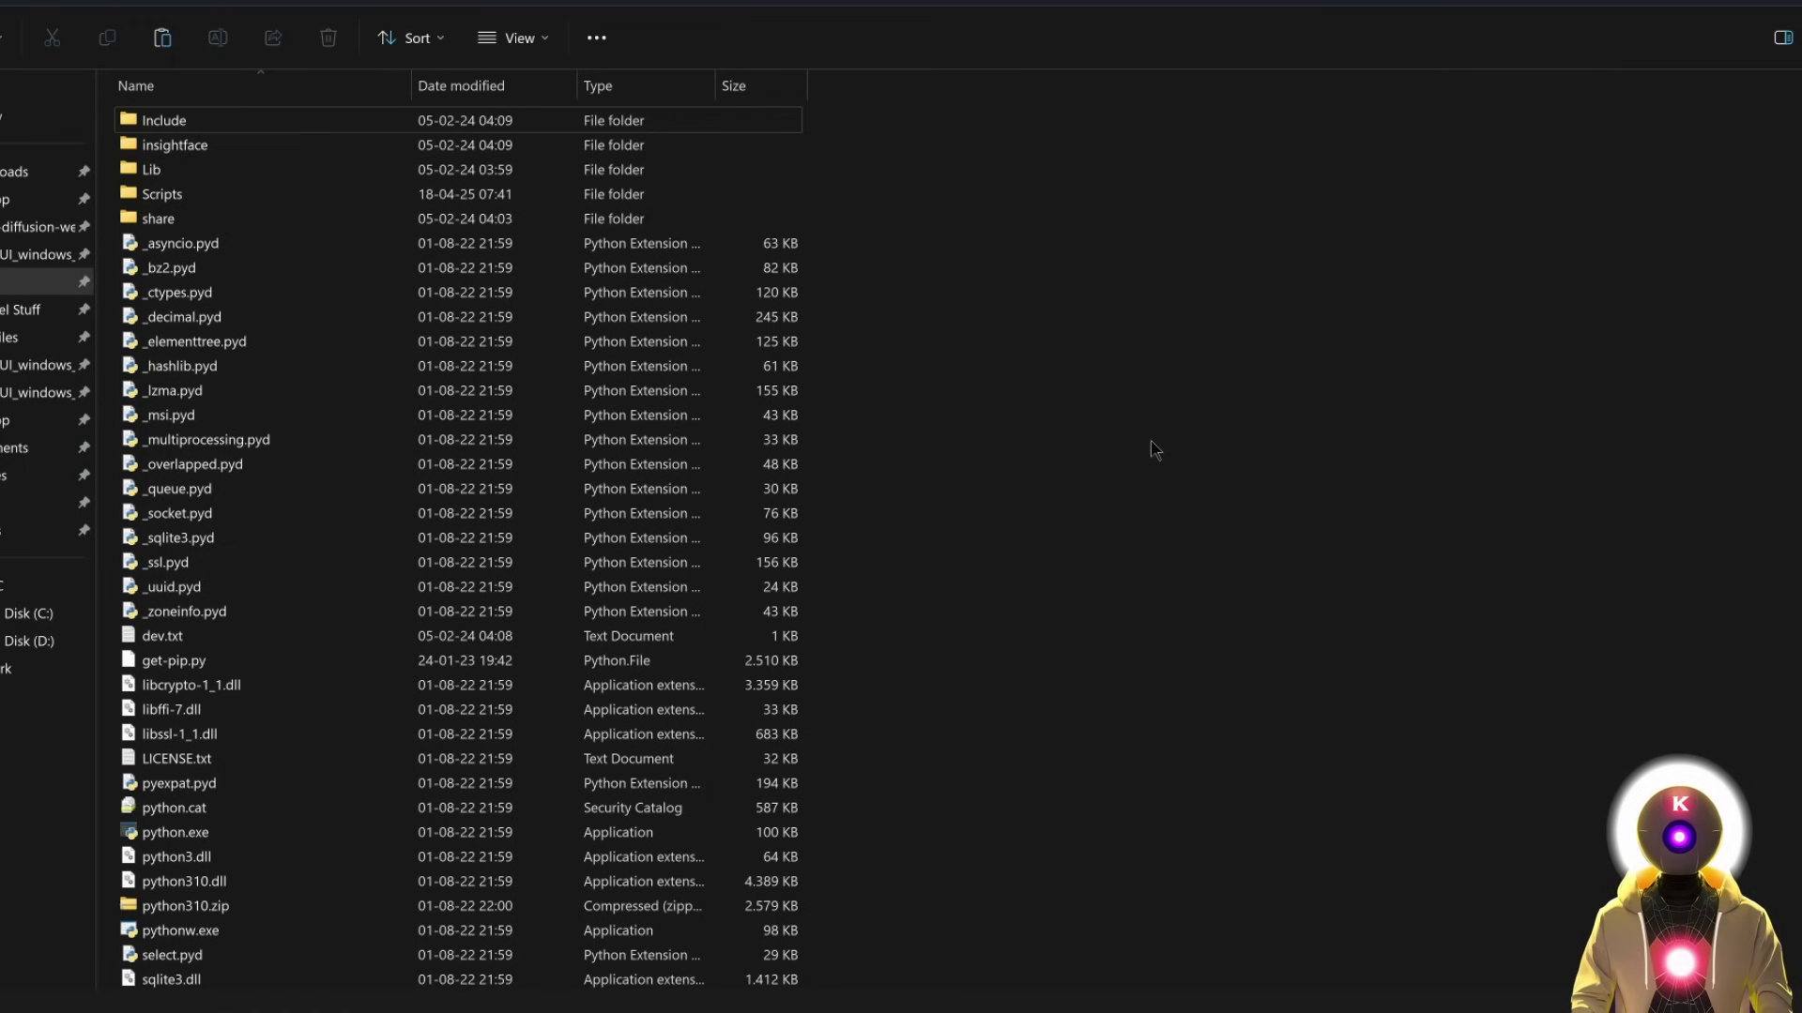
pyautogui.click(1171, 374)
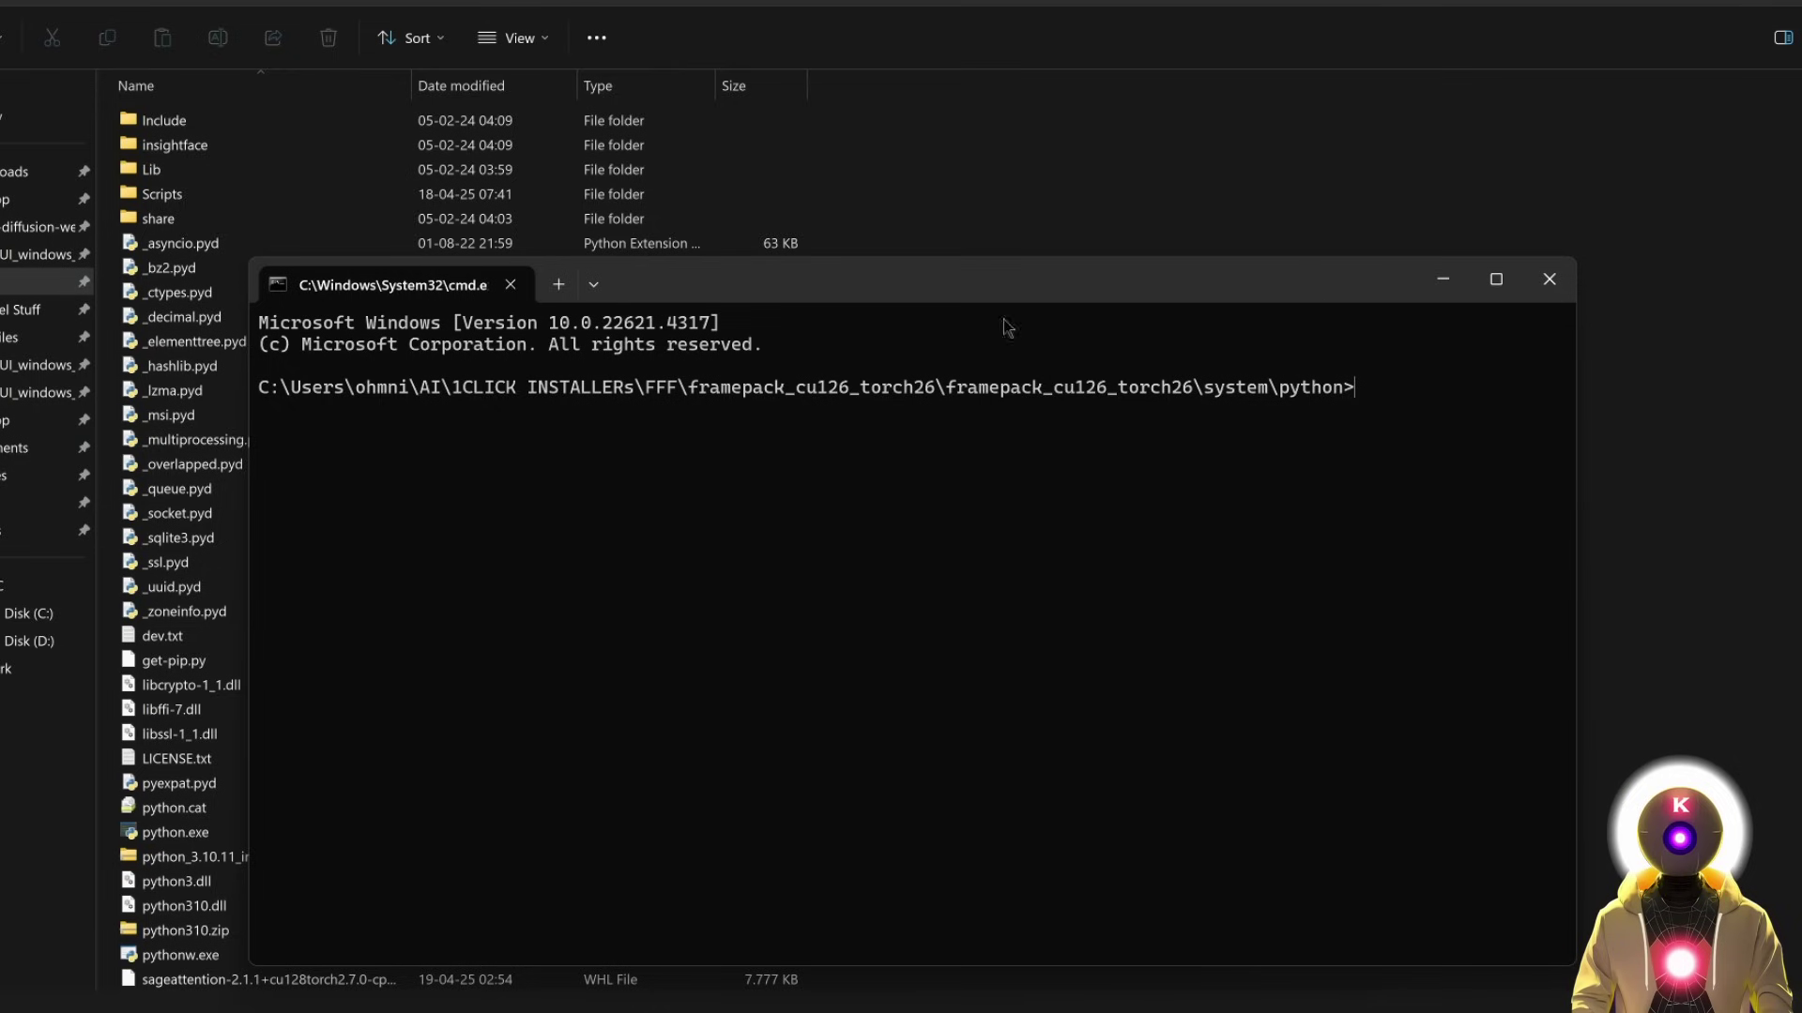
# Install triton-windows and the SageAttention wheel with FramePack's embedded Python pip
pyautogui.hotkey('ctrl', 'v')
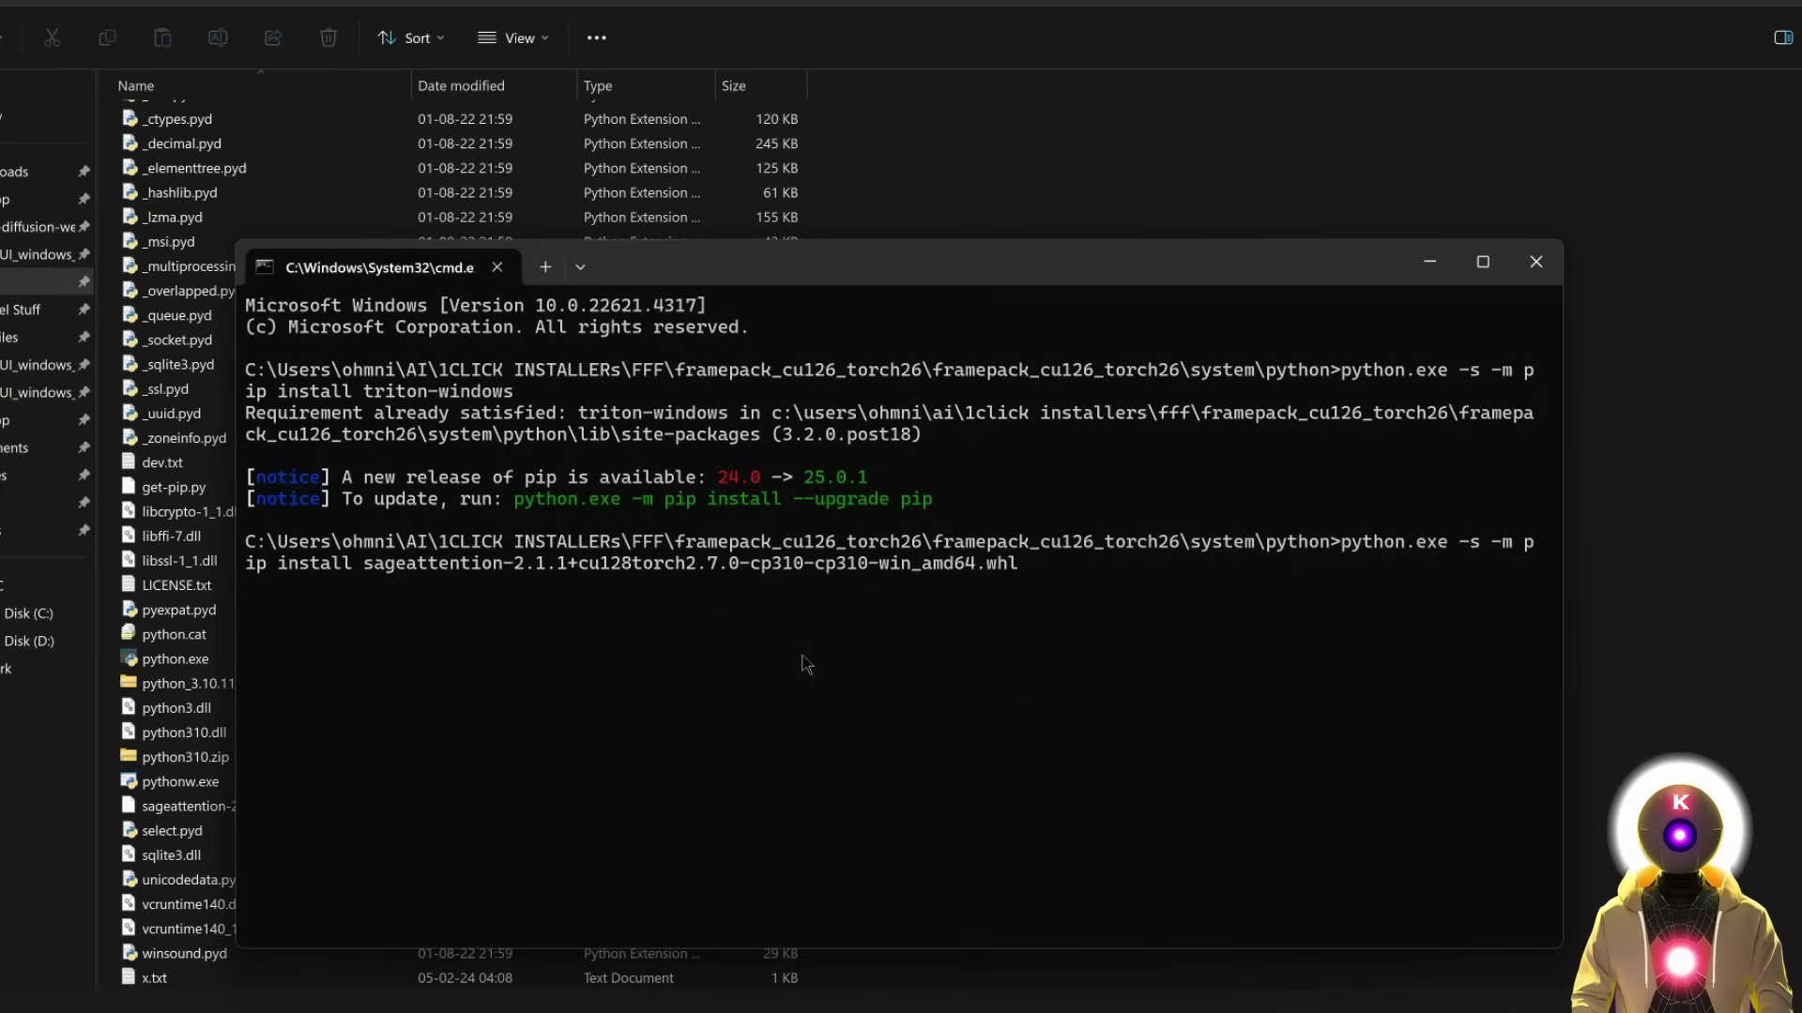
pyautogui.press('Return')
pyautogui.click(363, 693)
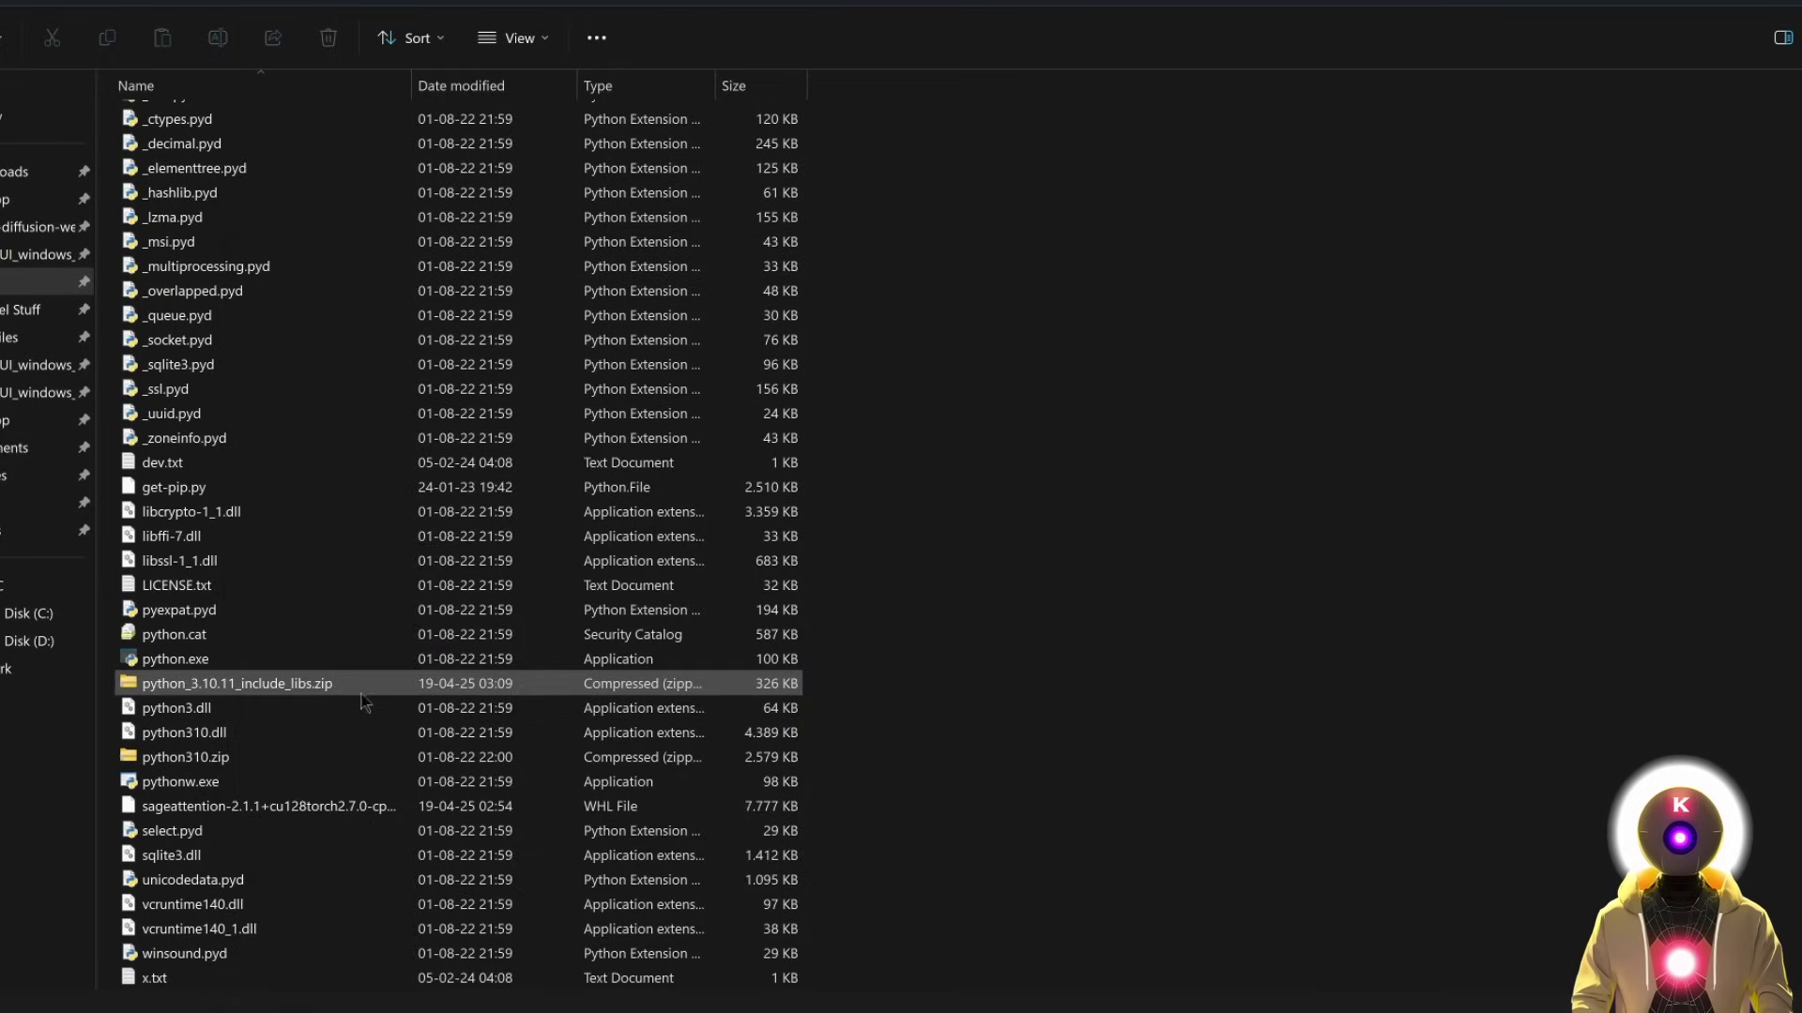
# Extract python_3.10.11_include_libs.zip into system\python, then relaunch FramePack via run.bat
pyautogui.rightClick(297, 686)
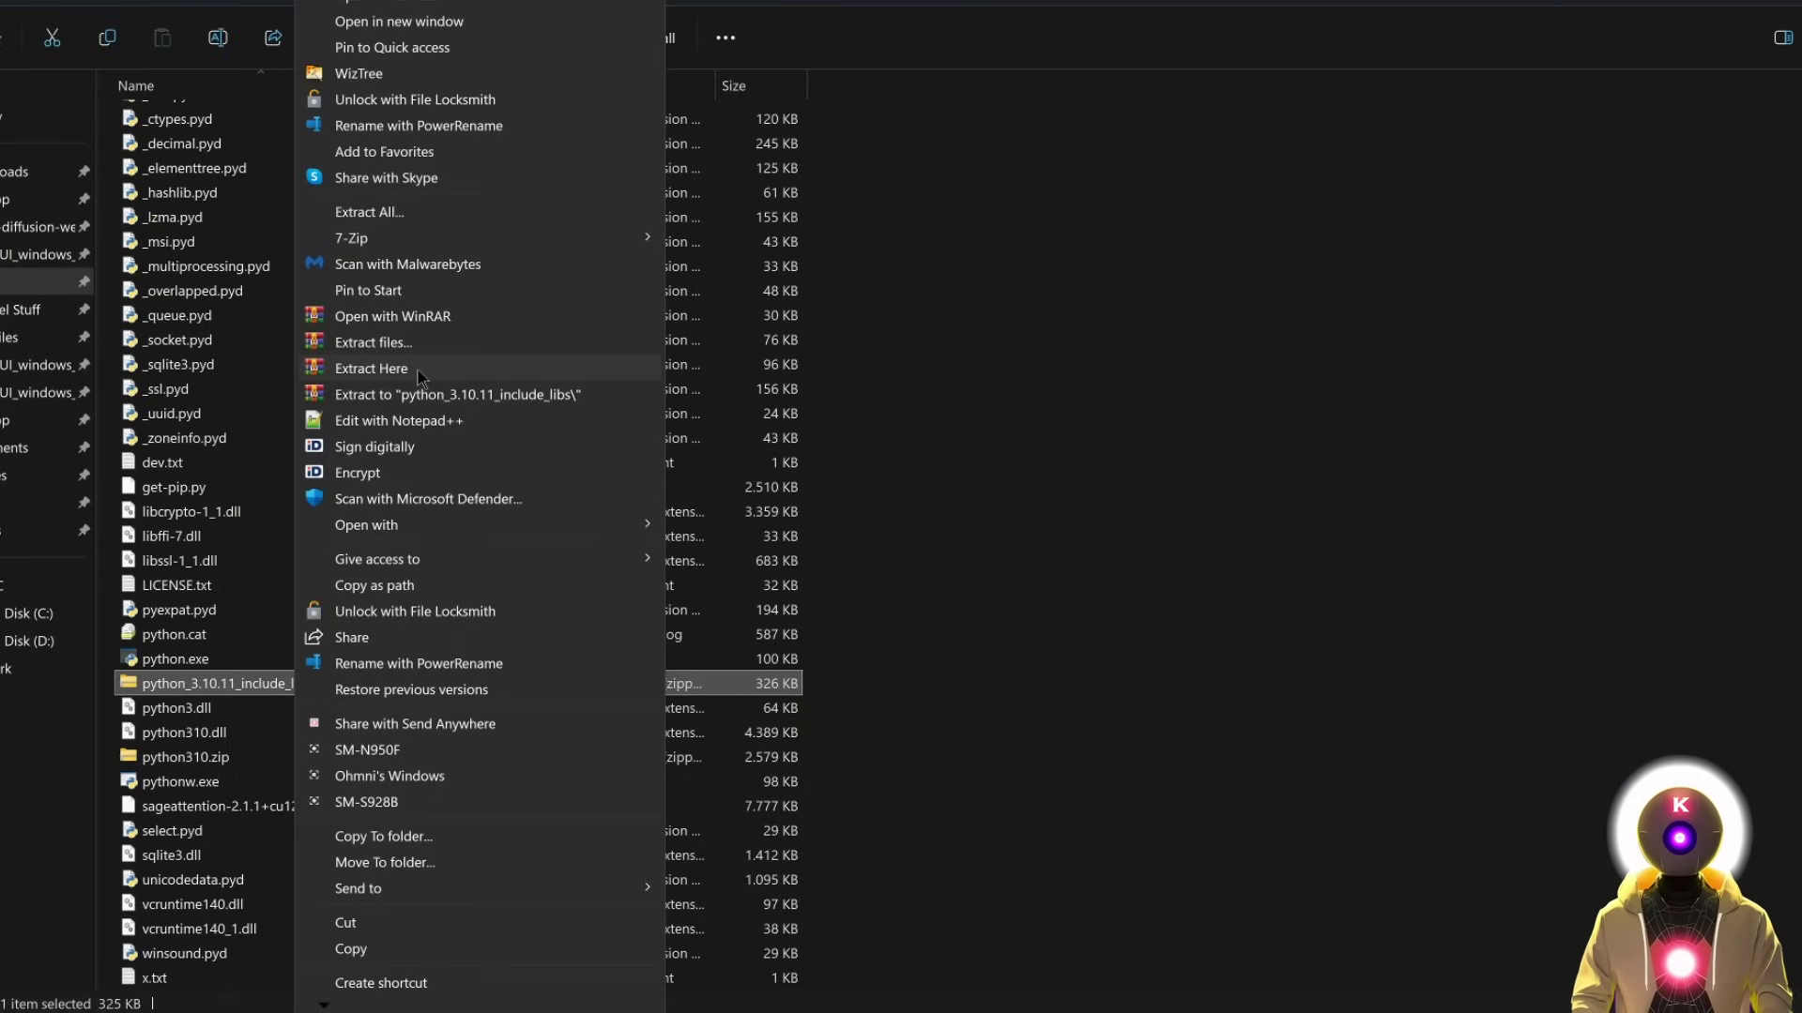
pyautogui.click(418, 375)
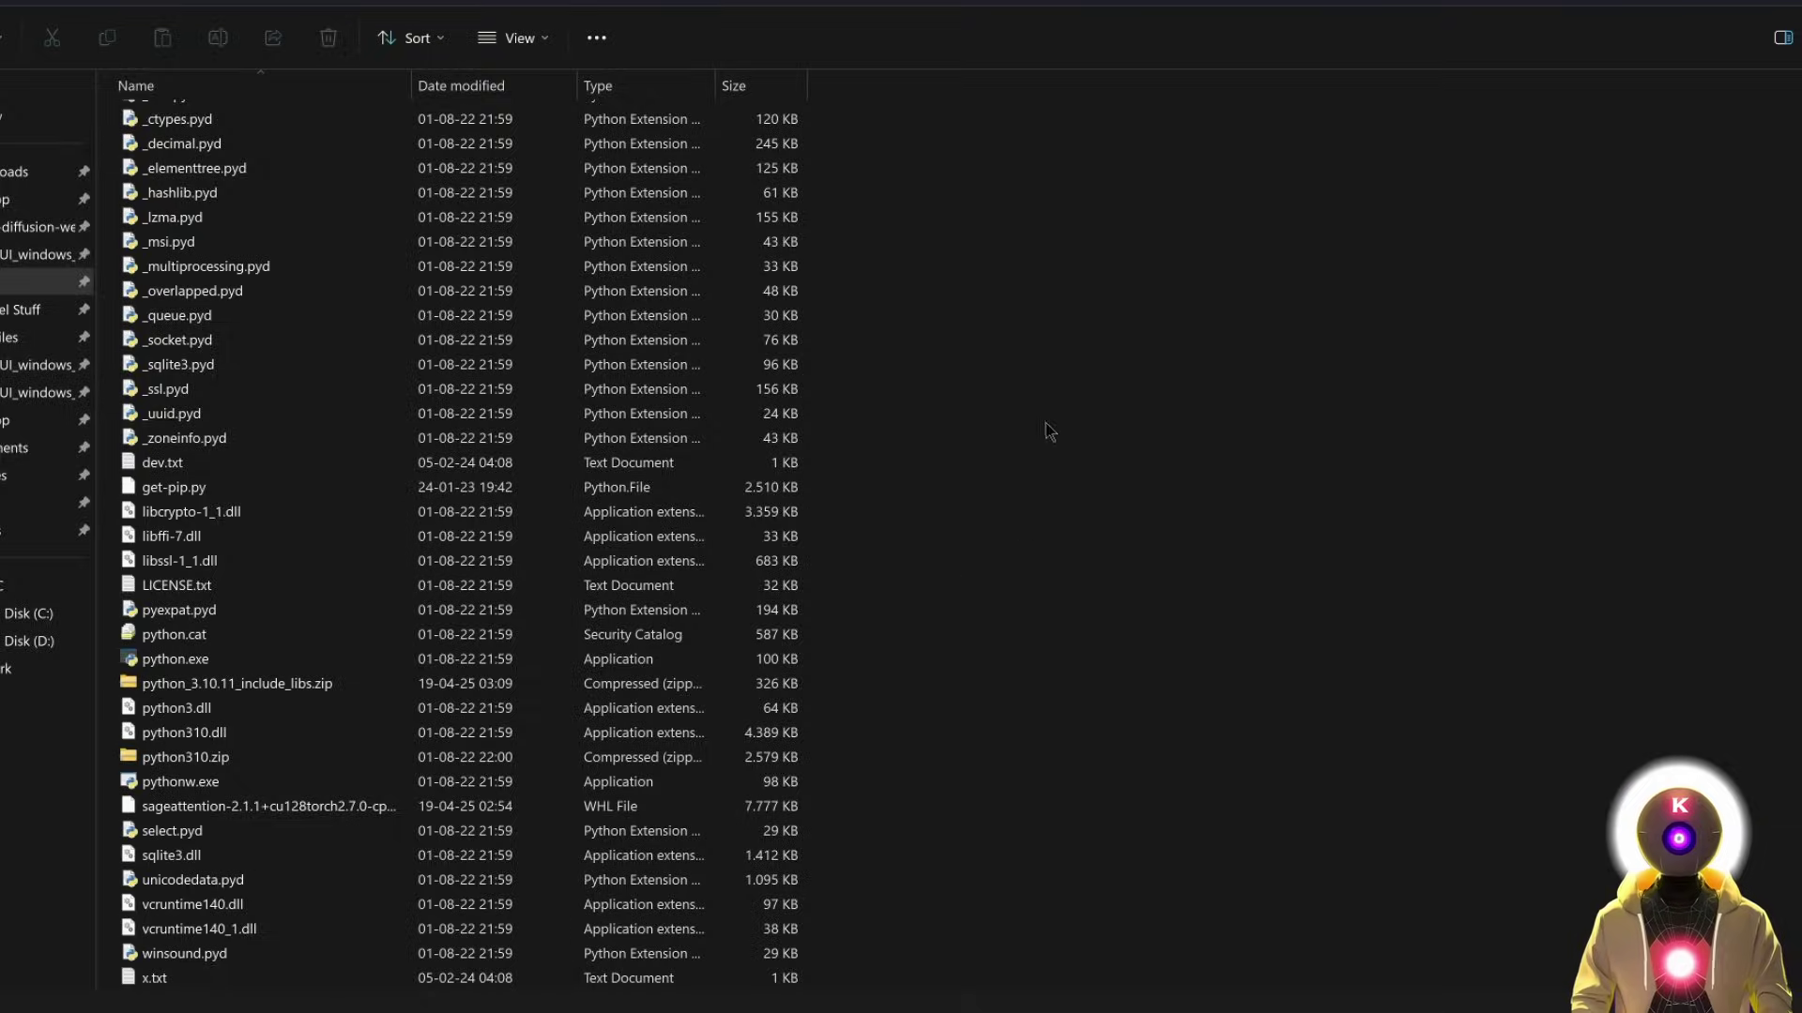
pyautogui.hotkey('alt', 'Left')
pyautogui.click(341, 321)
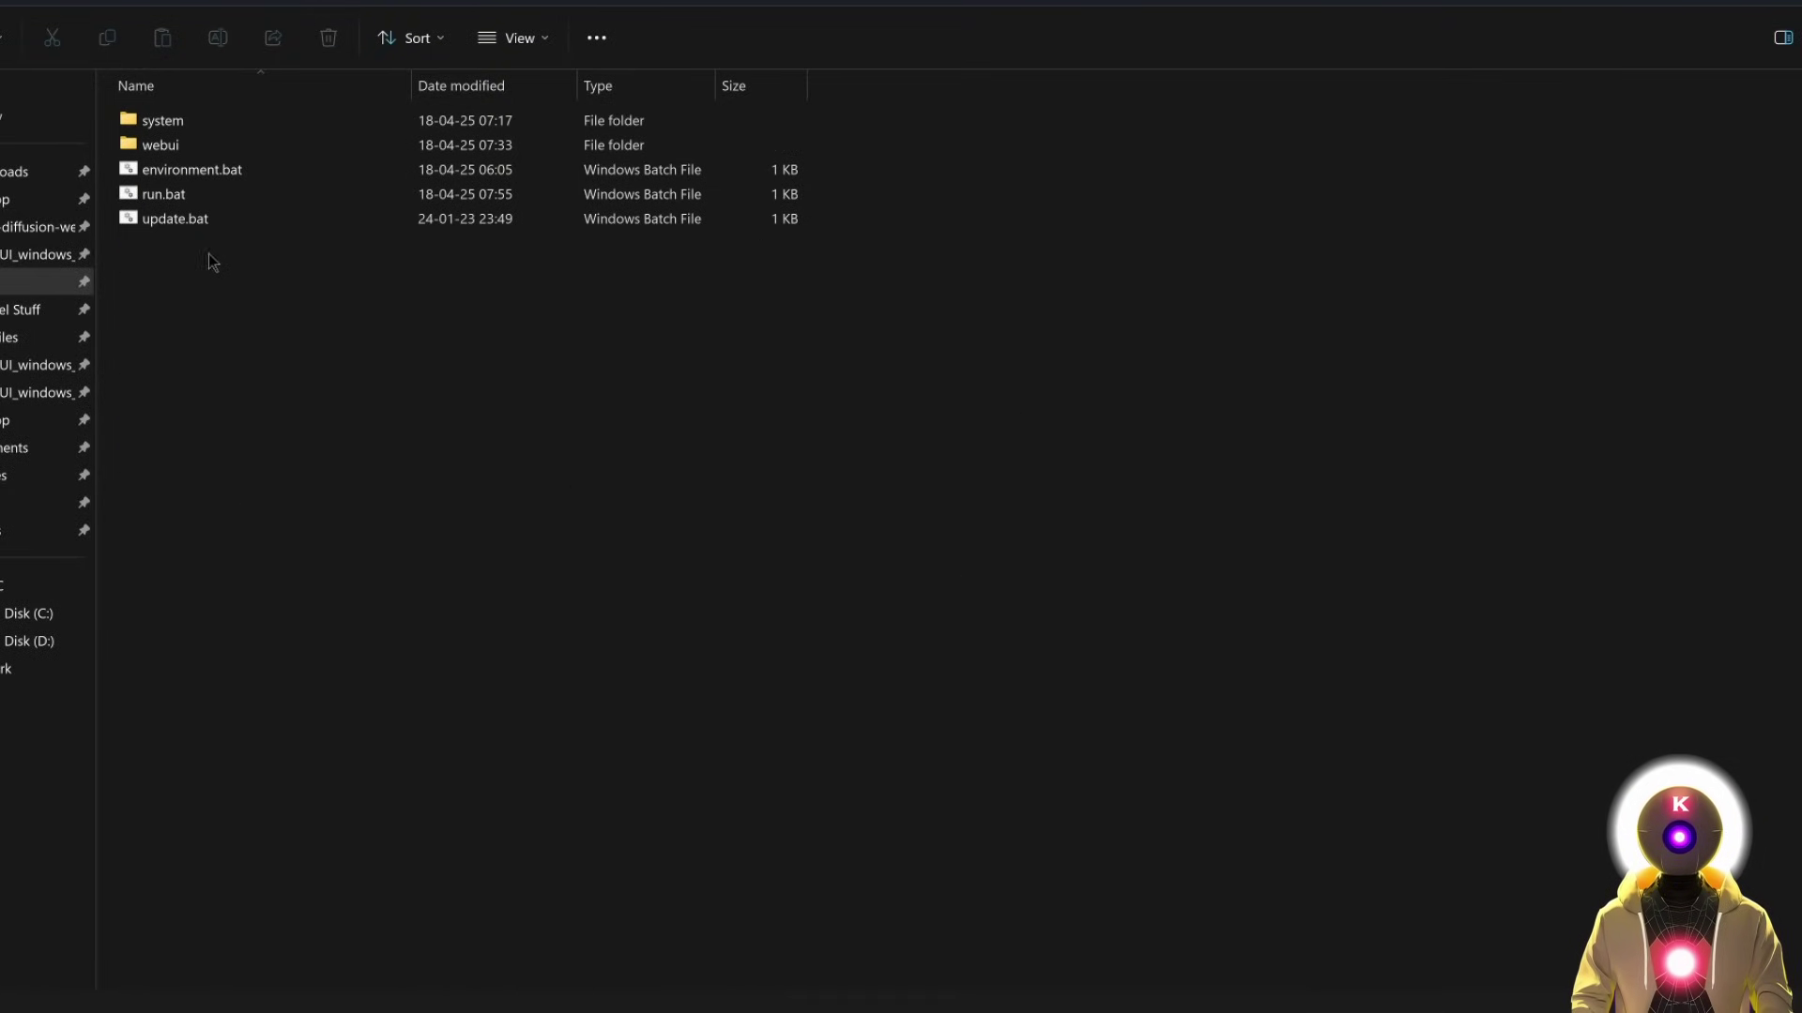
pyautogui.click(176, 222)
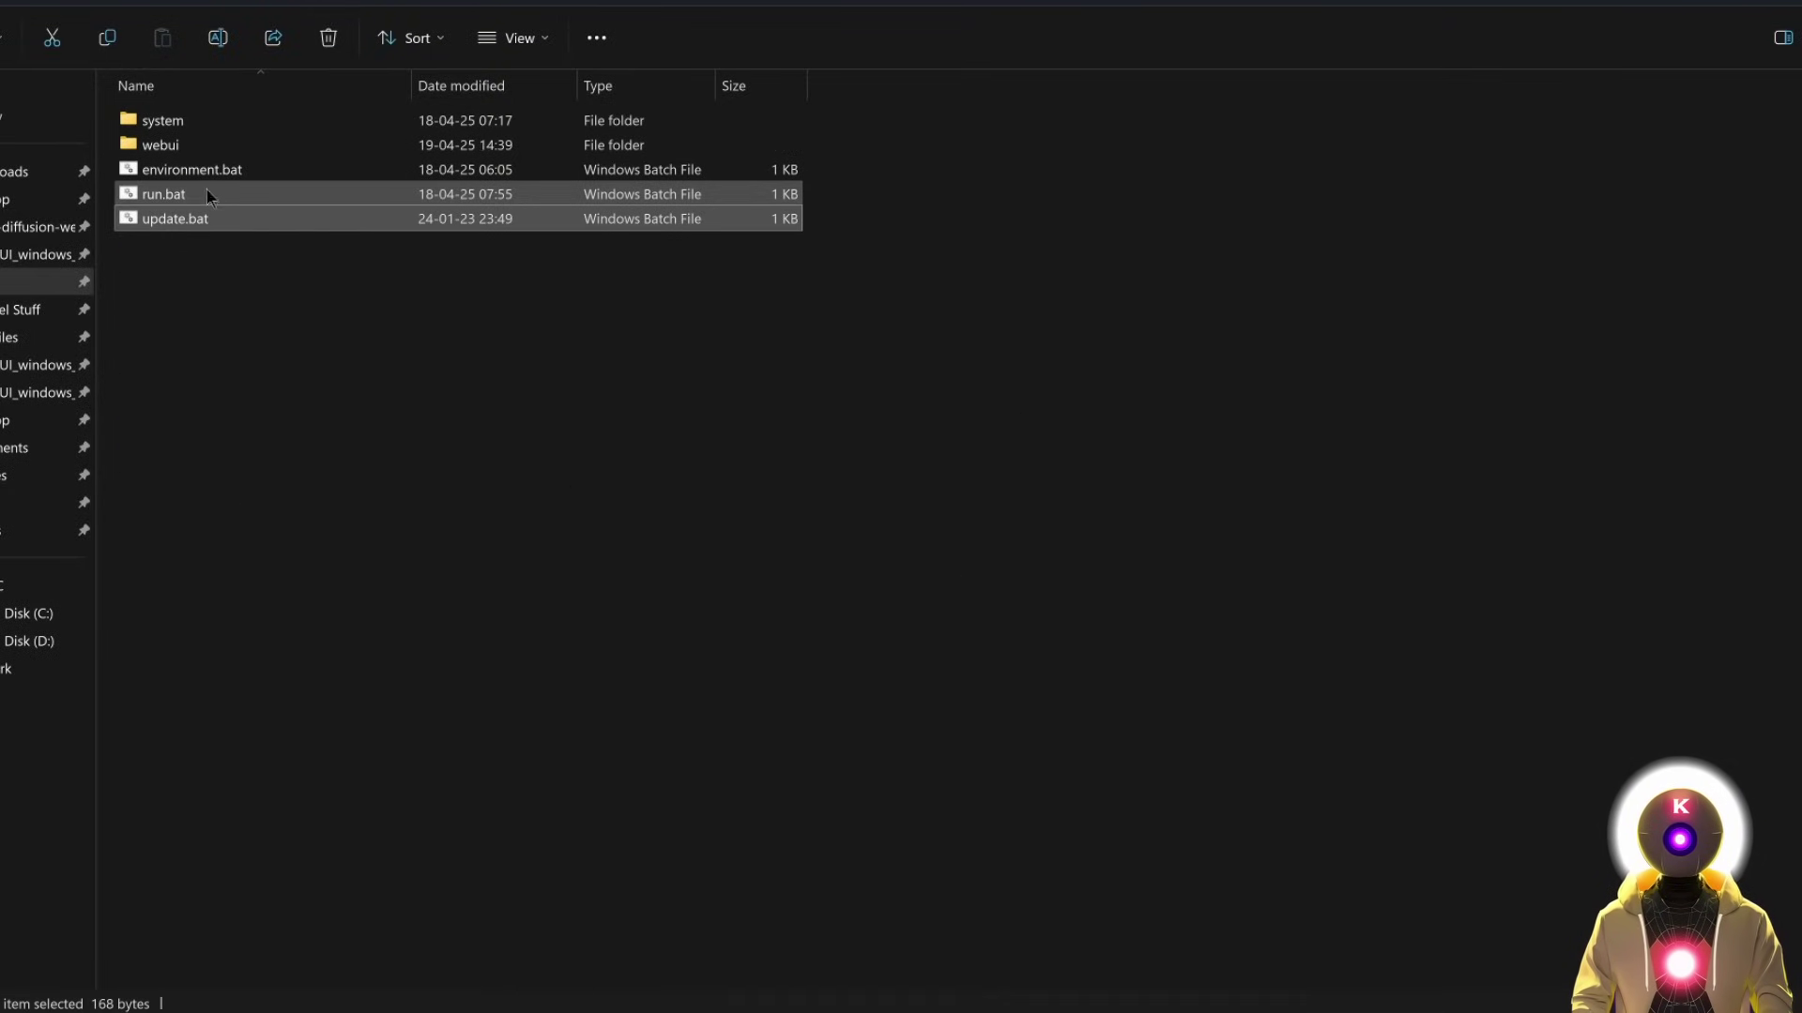
pyautogui.doubleClick(178, 195)
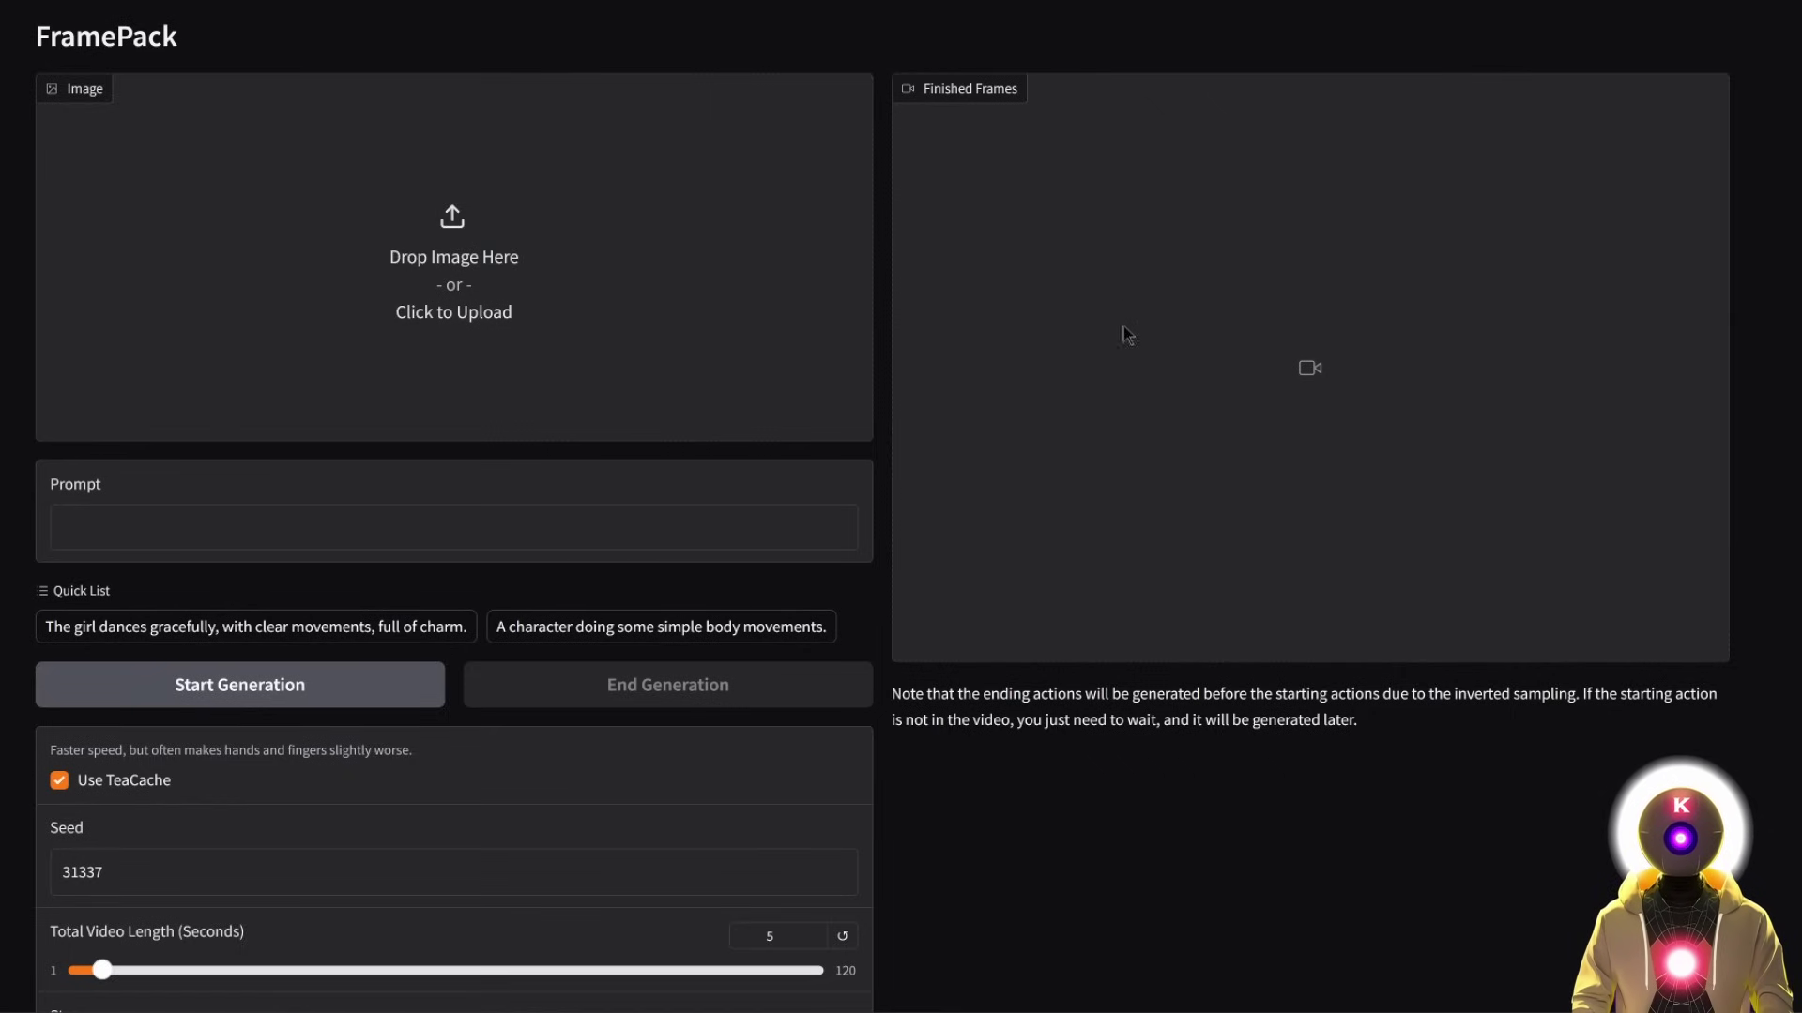
pyautogui.scroll(-4, 965, 402)
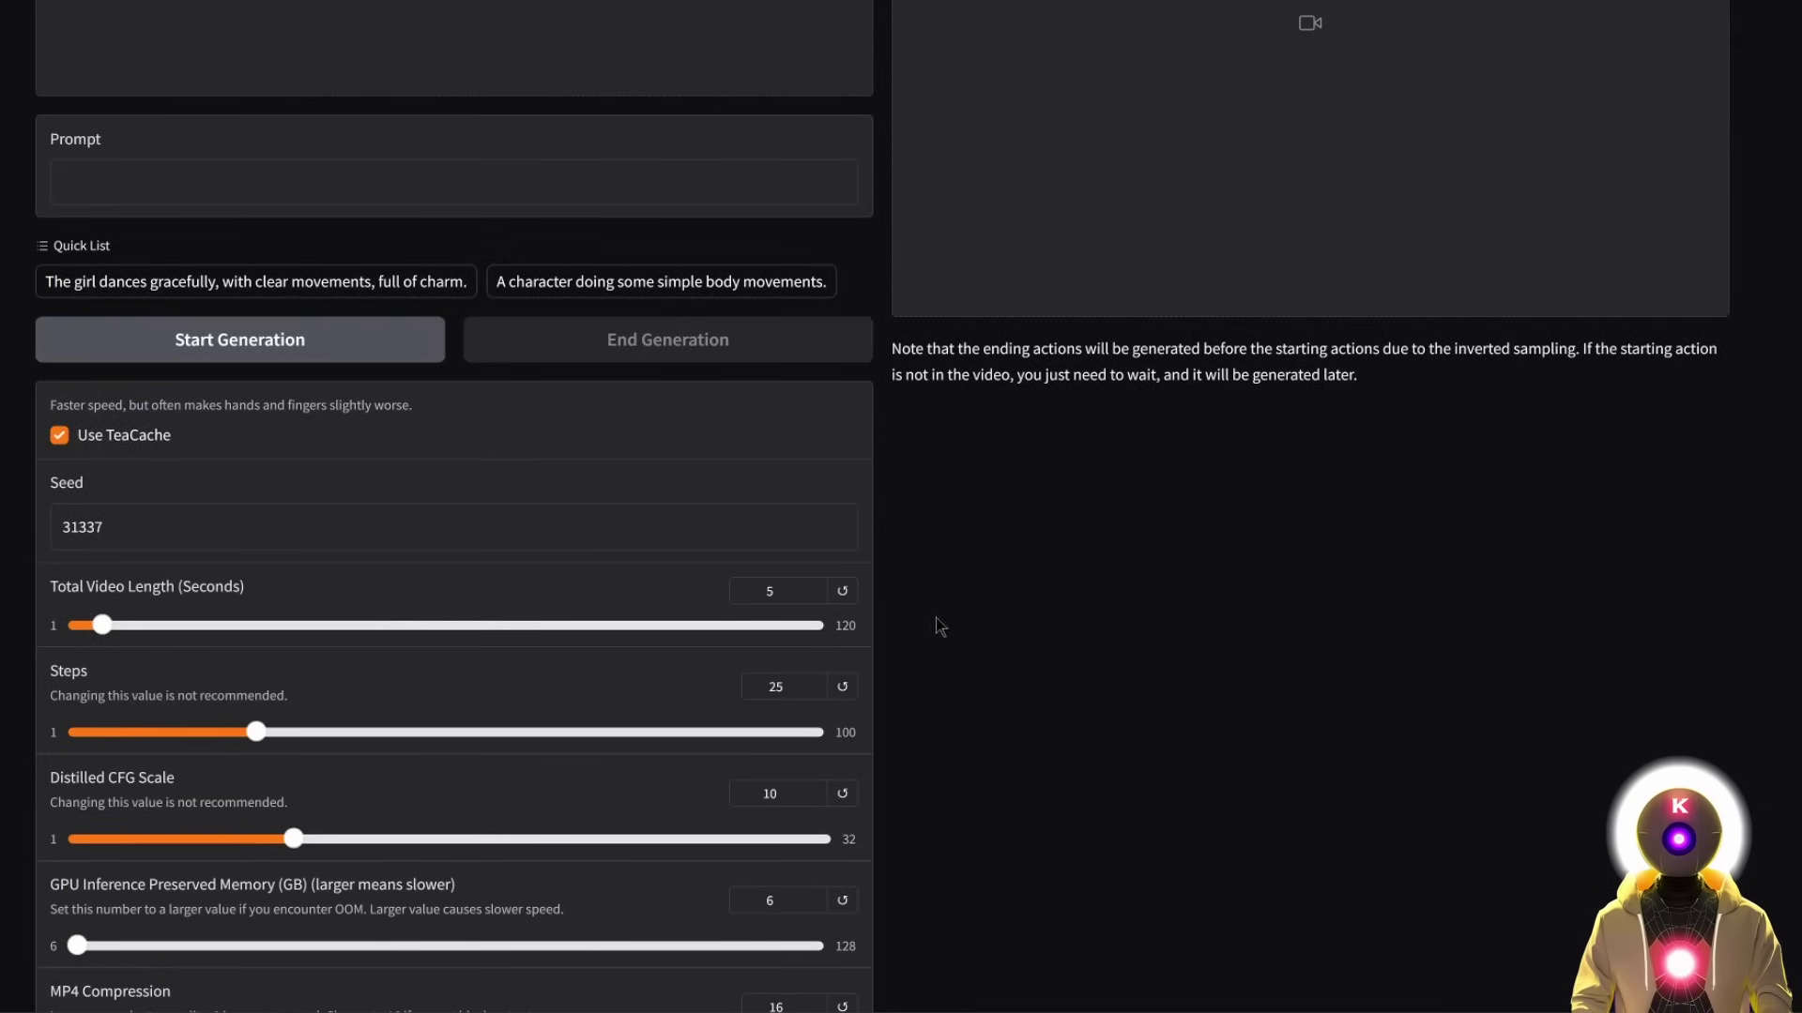
pyautogui.scroll(4, 948, 626)
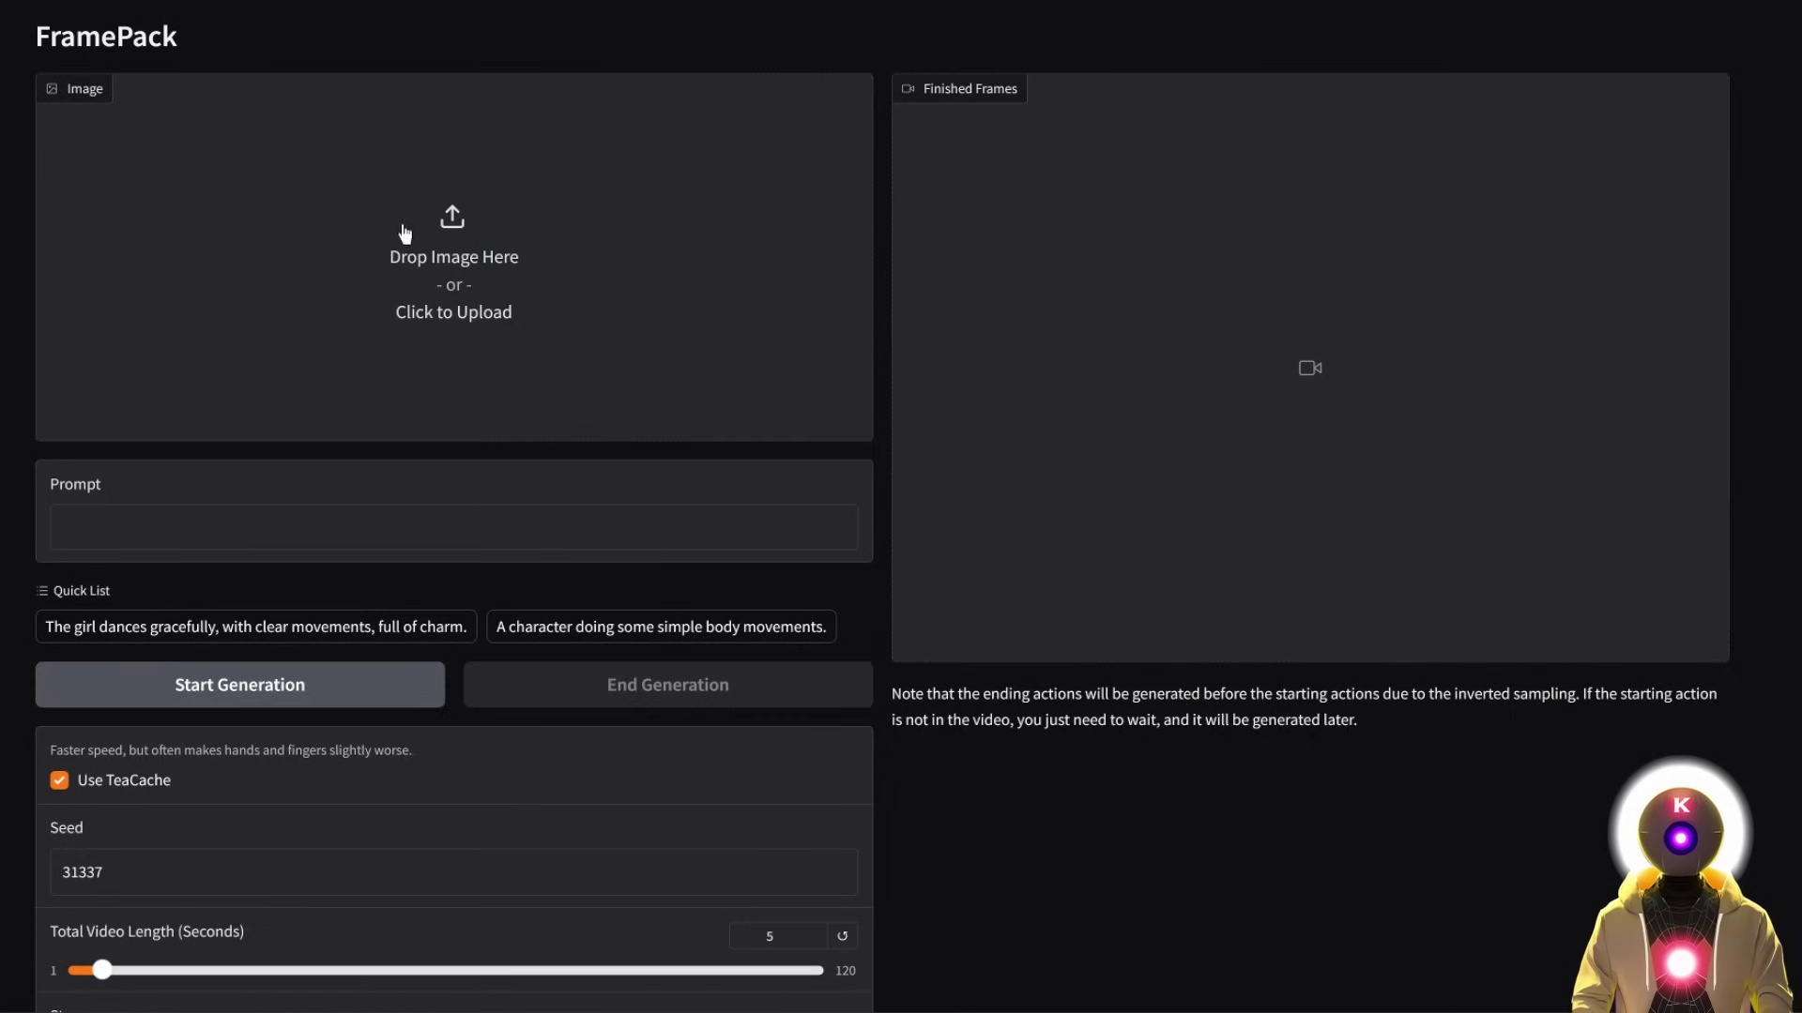
pyautogui.click(470, 234)
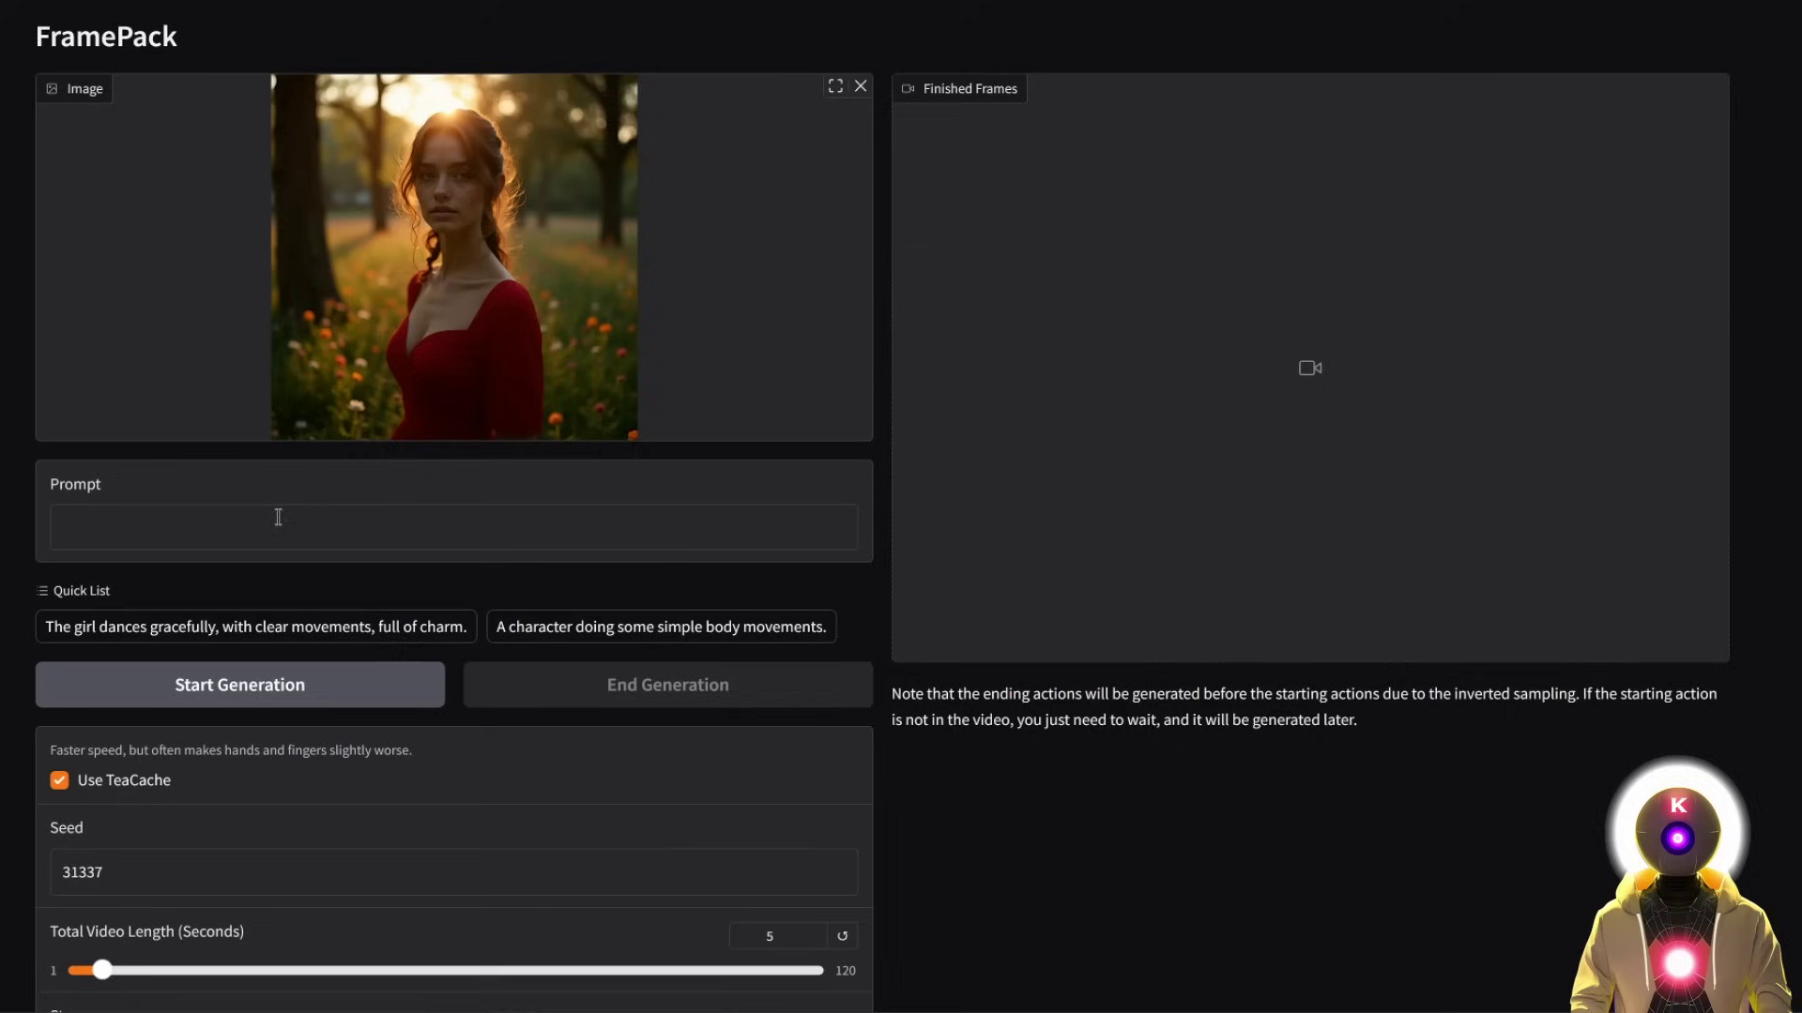
pyautogui.click(333, 540)
pyautogui.write('A woman in a forest, looking at the camera, smiling.')
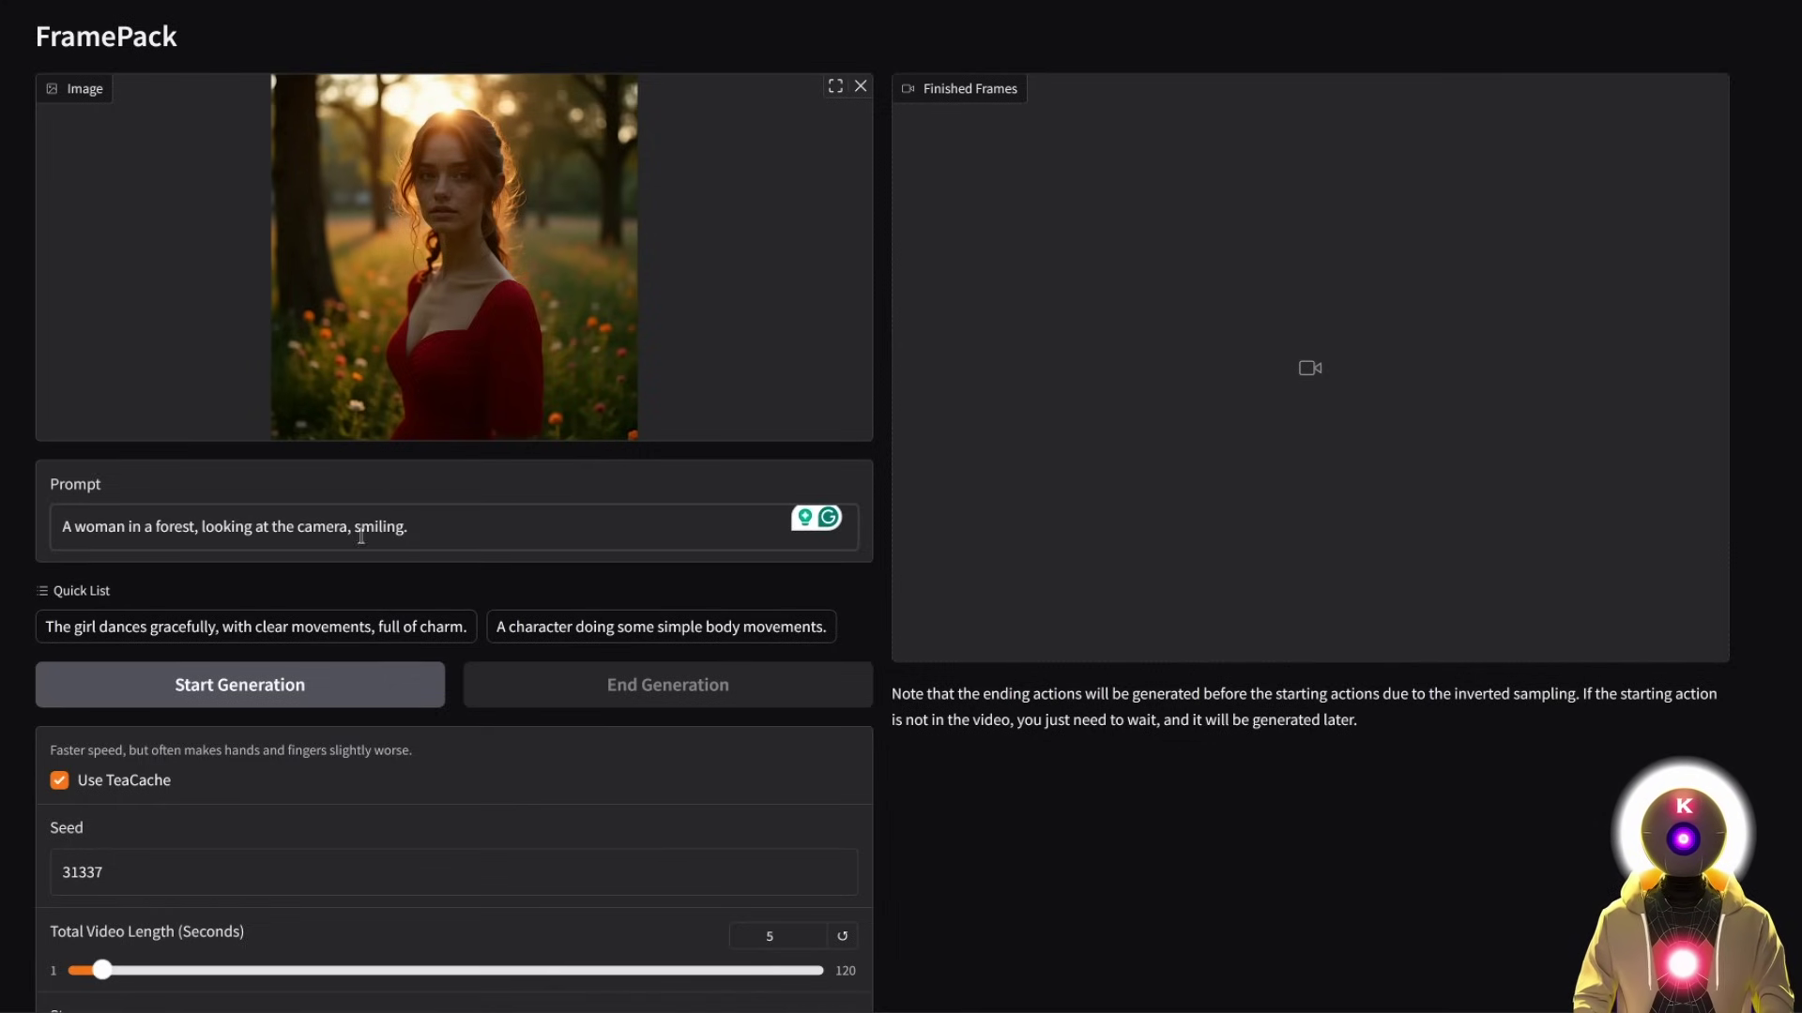
pyautogui.scroll(-5, 542, 546)
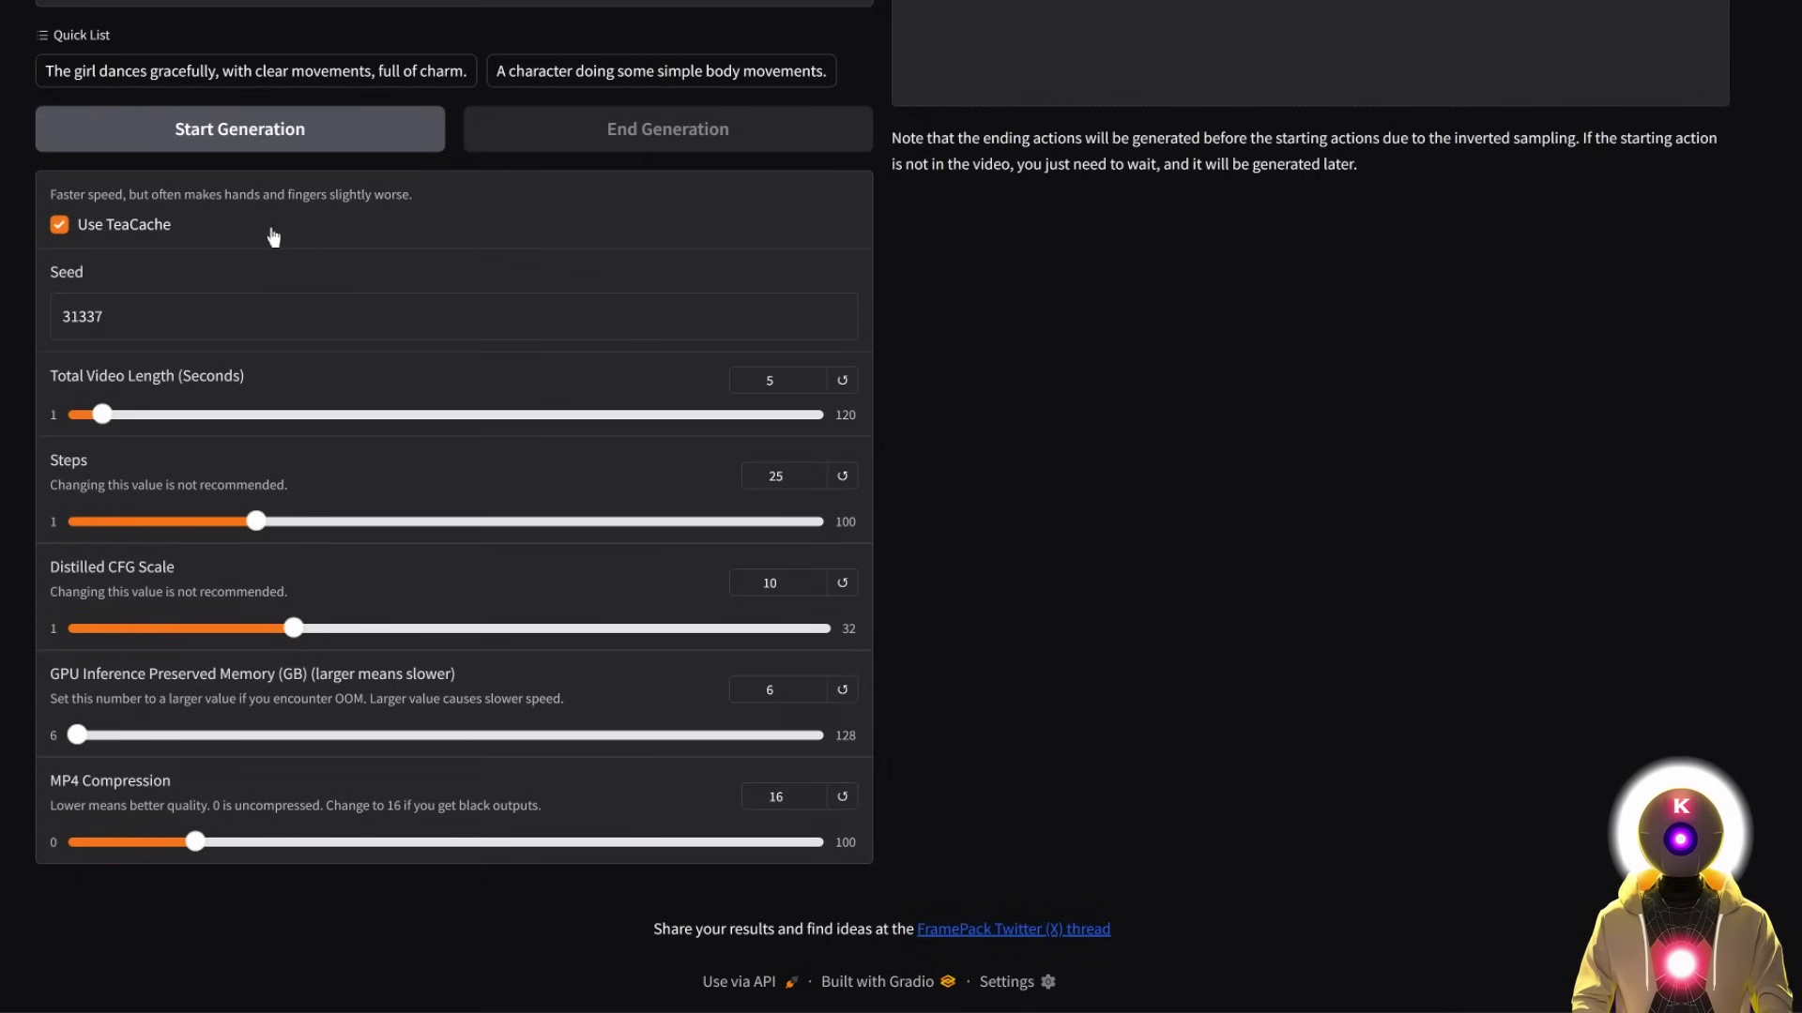
pyautogui.click(62, 227)
pyautogui.click(60, 227)
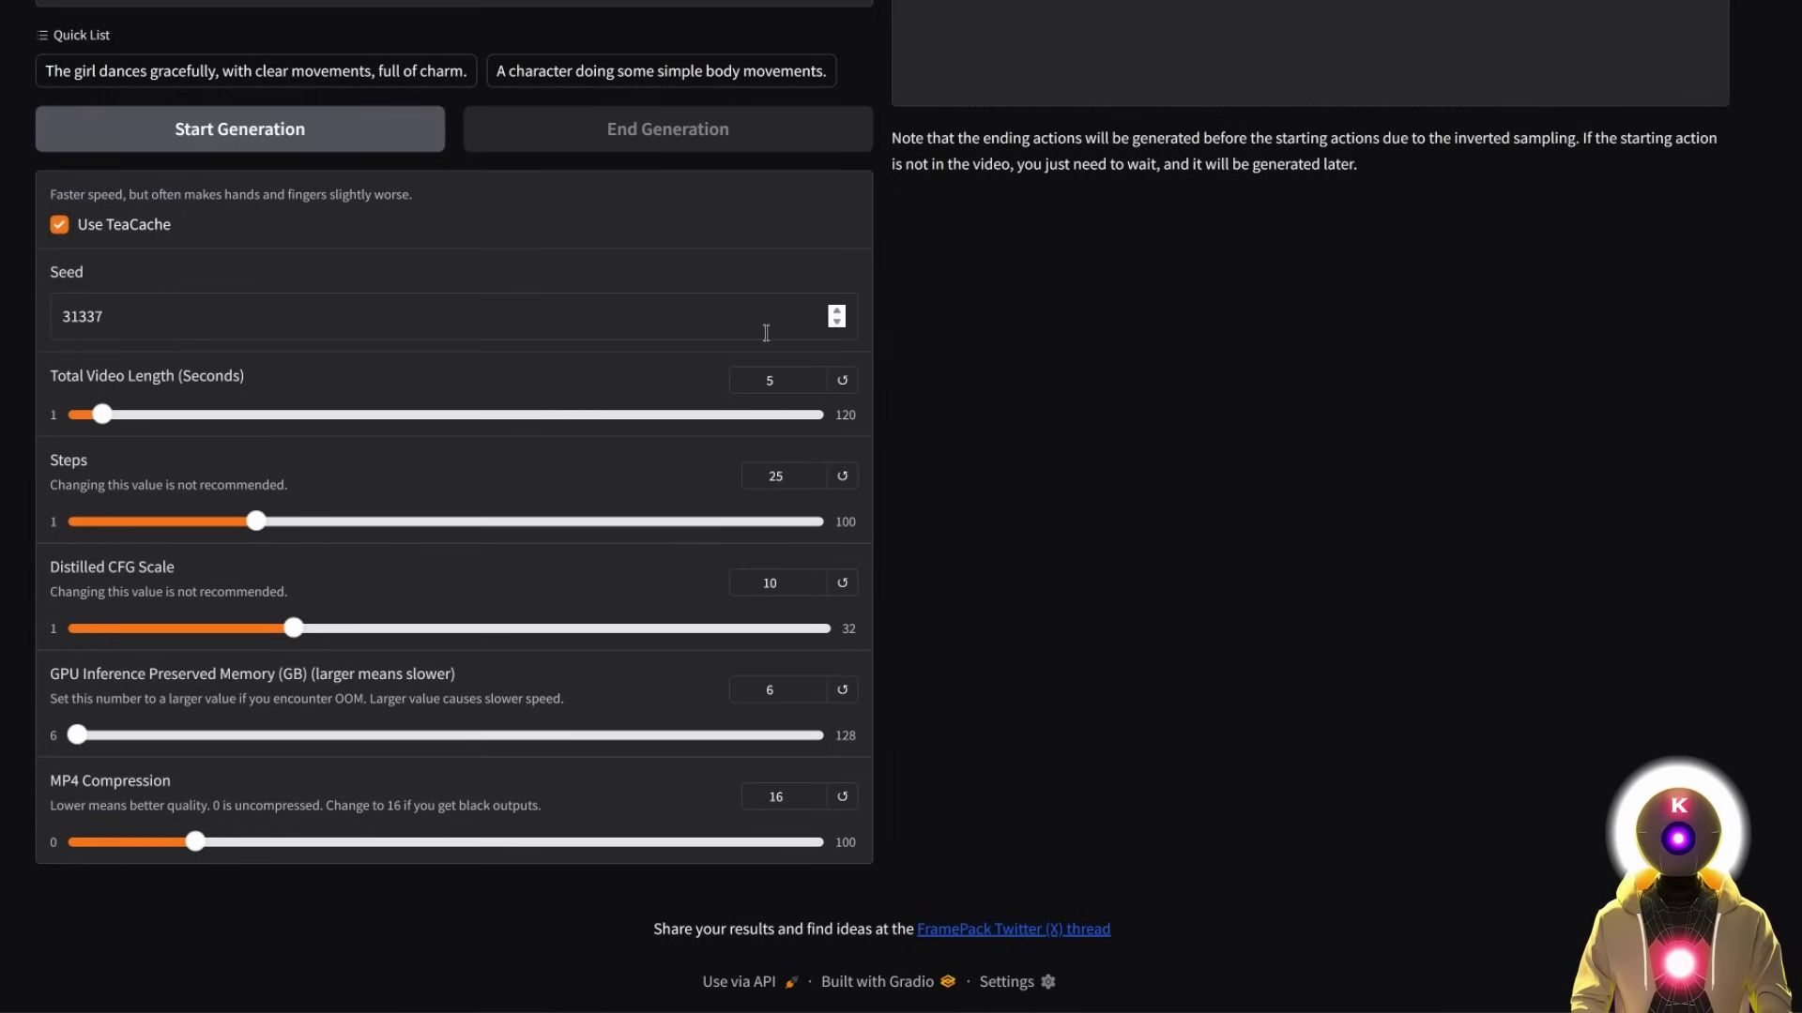
pyautogui.moveTo(141, 414); pyautogui.dragTo(888, 431)
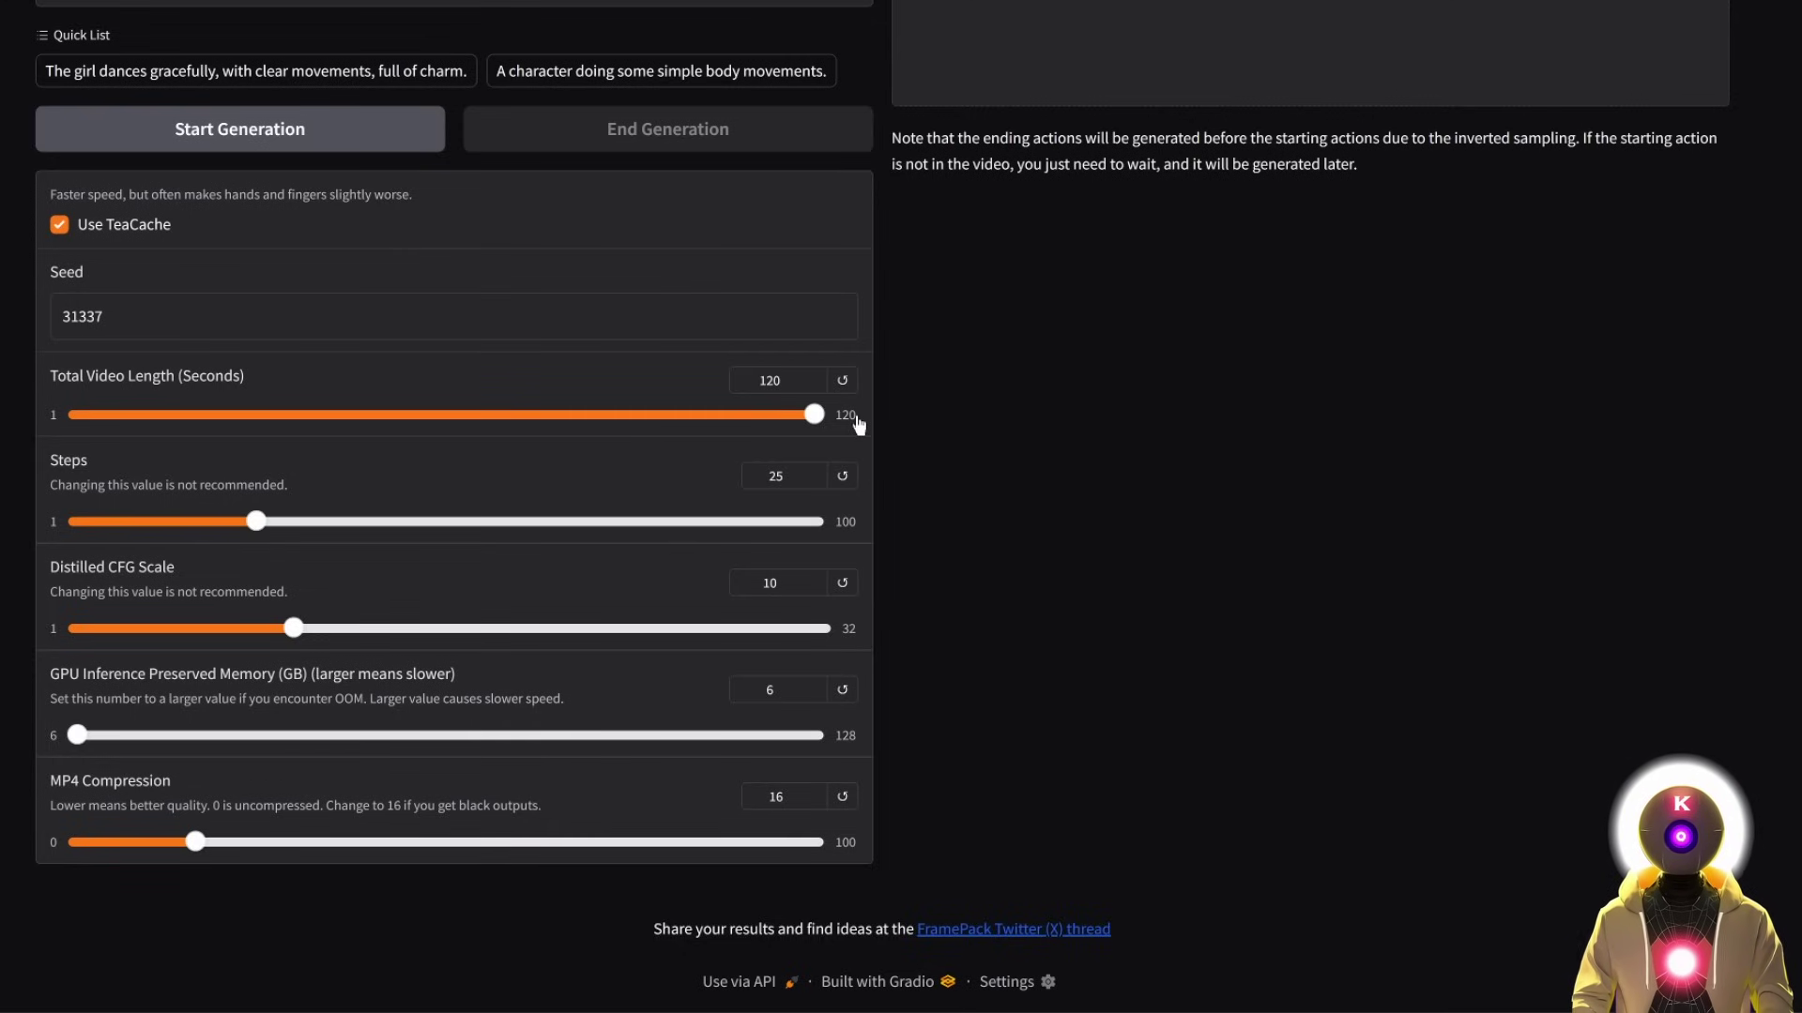
pyautogui.write('5')
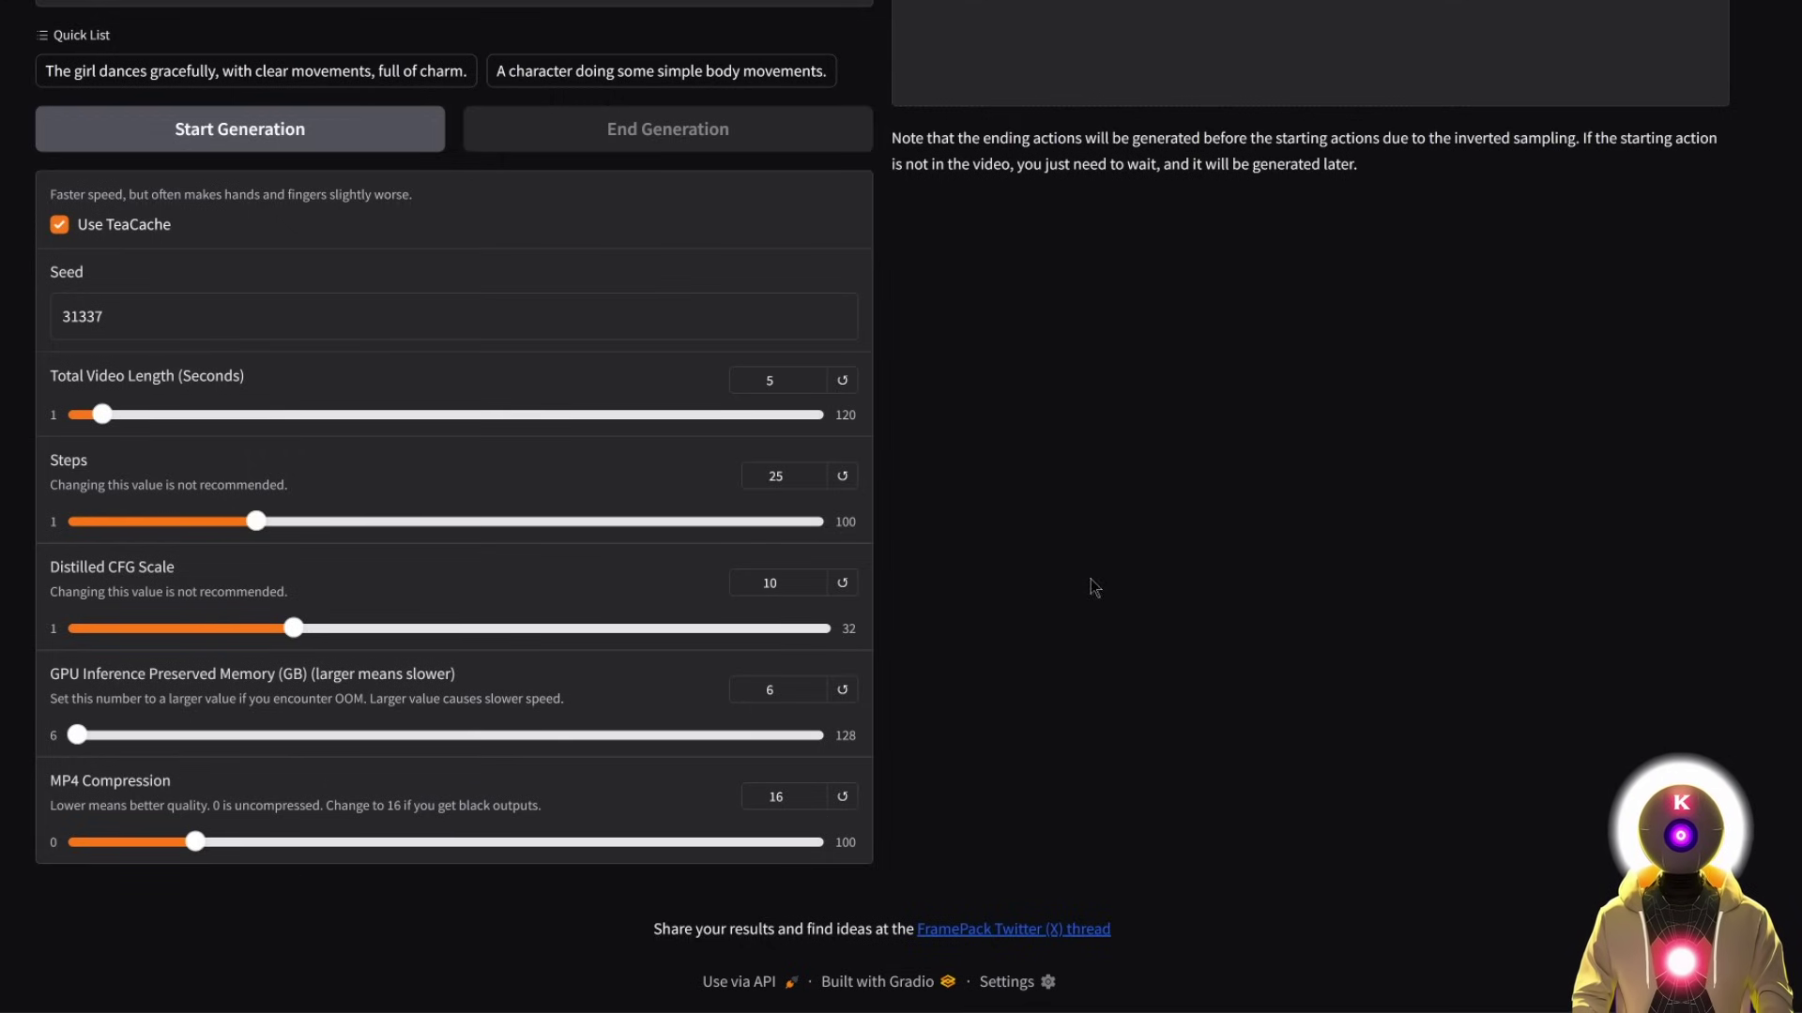
# Start generating the video from the forest-woman image and 'A woman in a forest, looking at the camera, smiling.'
pyautogui.scroll(6, 1116, 684)
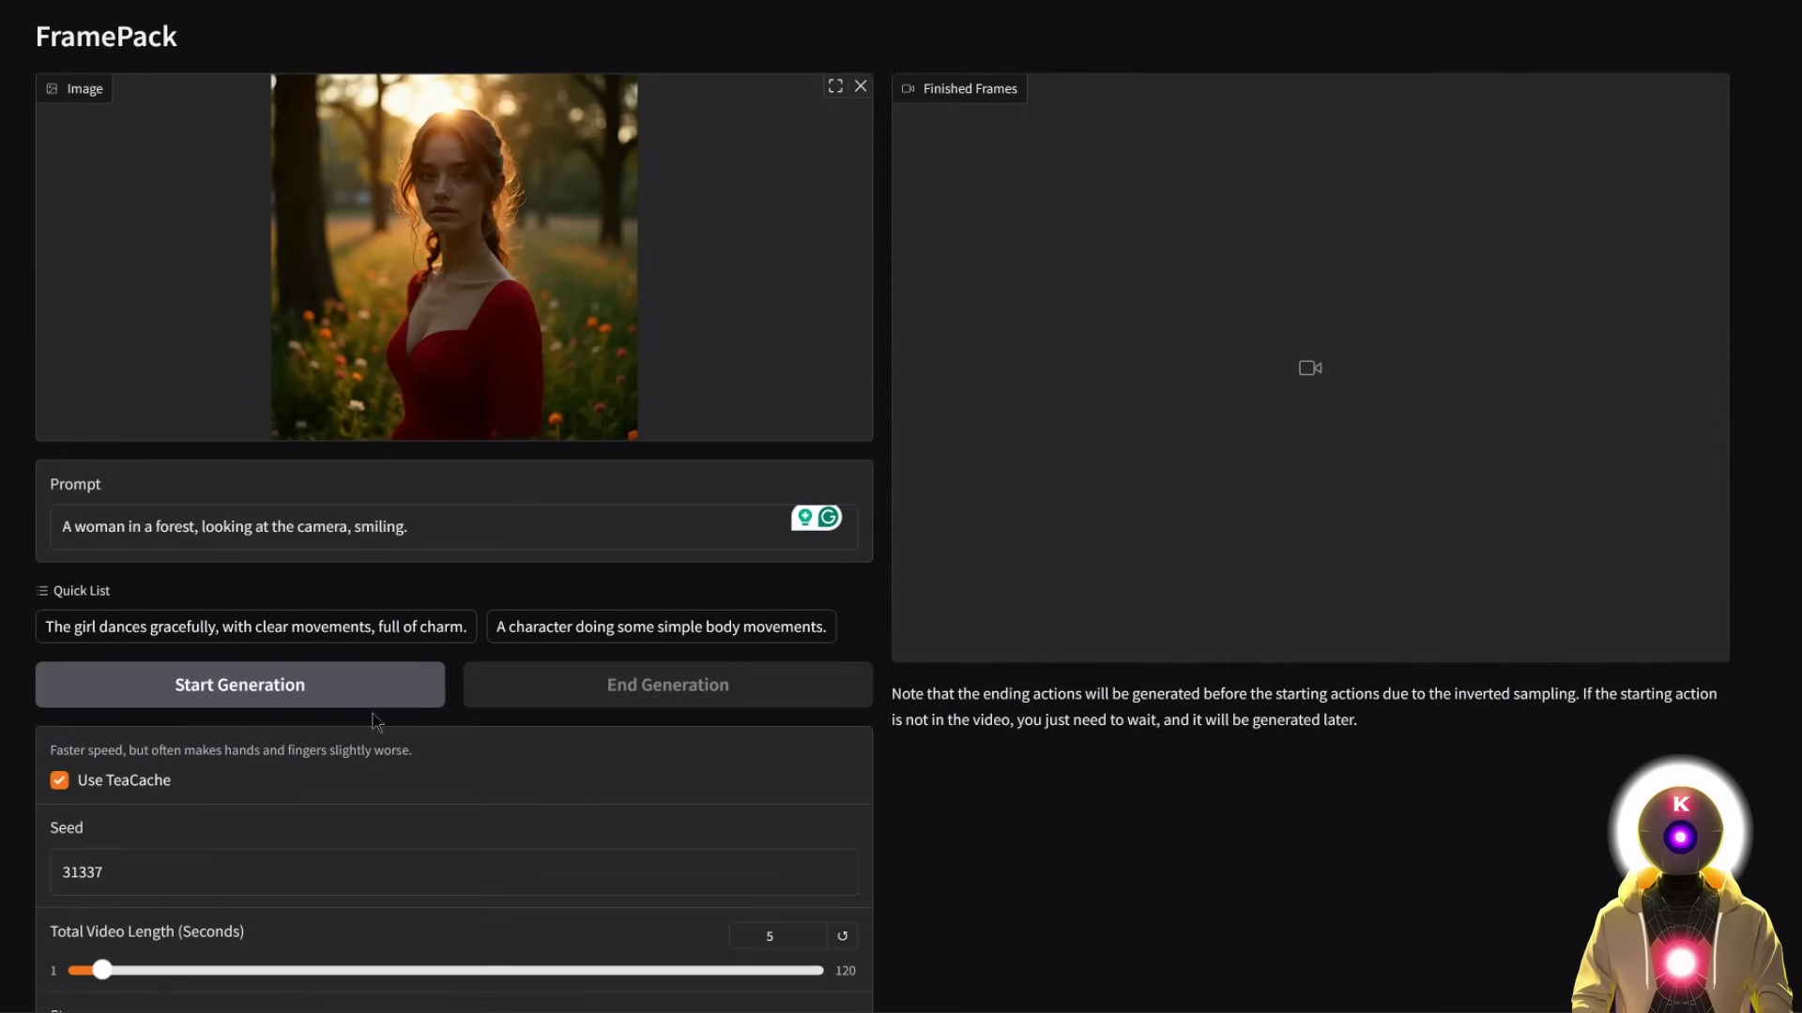
pyautogui.click(284, 699)
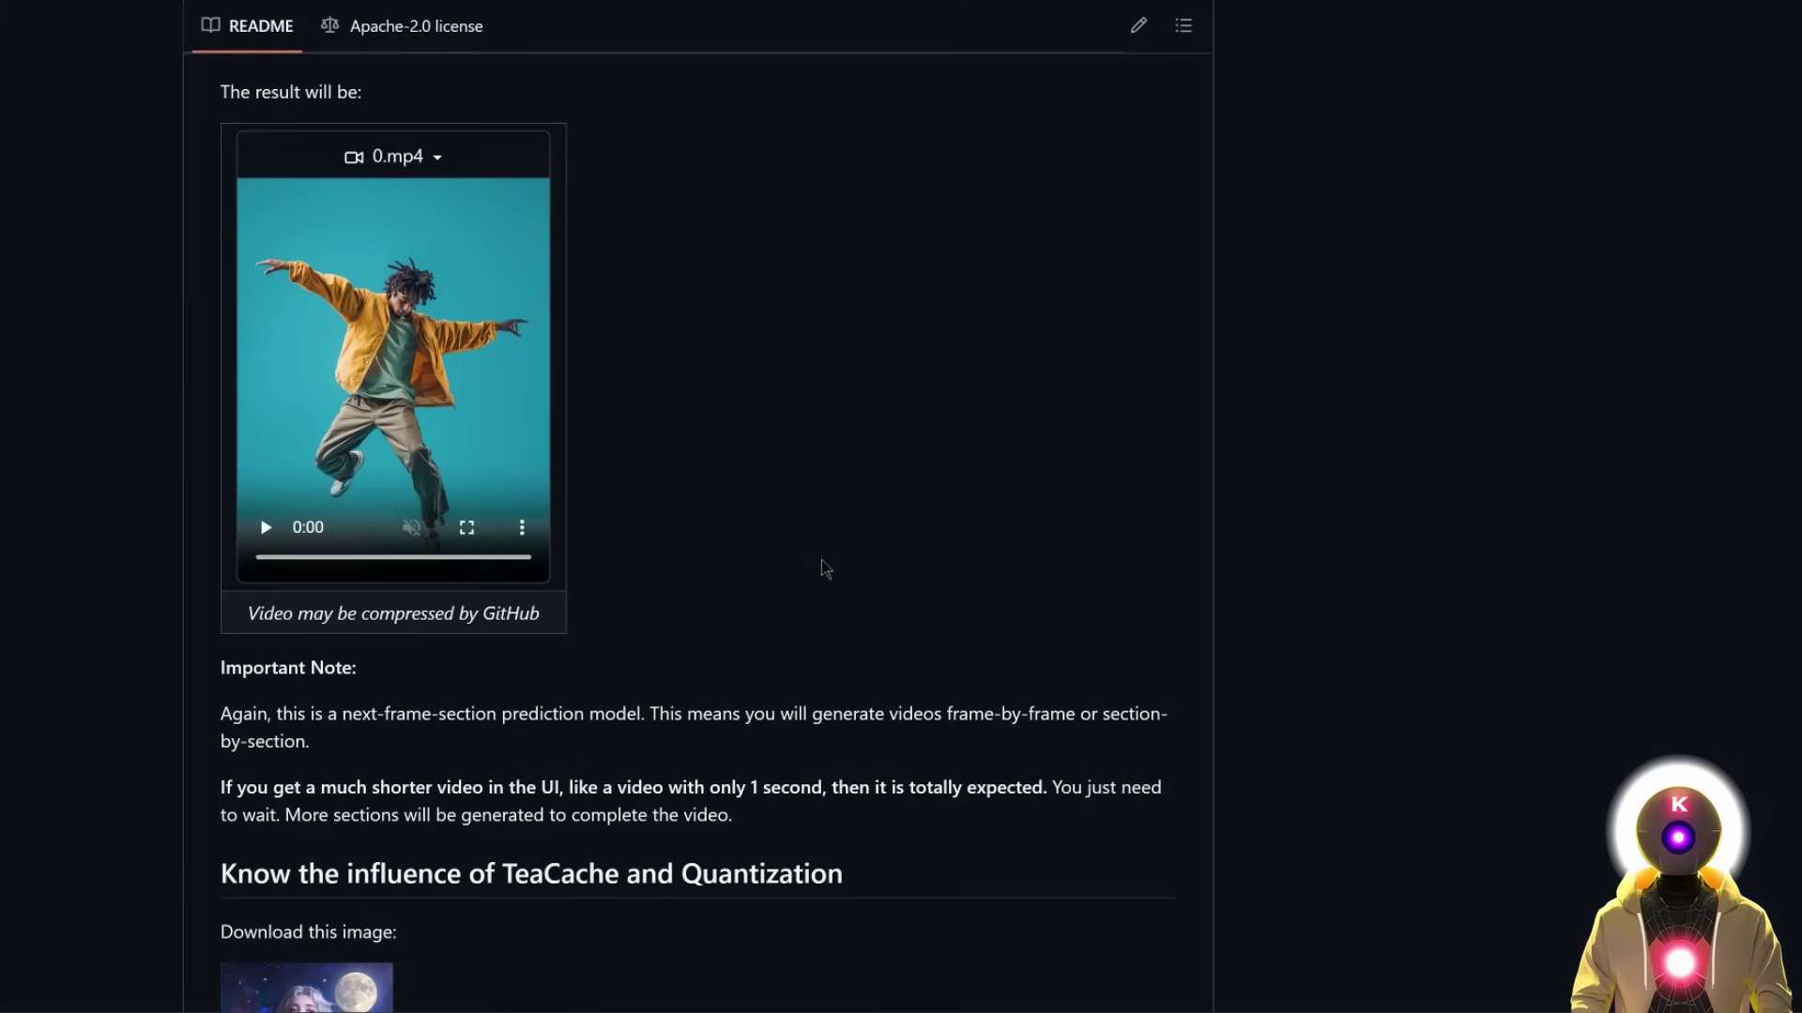
# Play the 0.mp4 and 5.mp4 README example videos and scrub the 3.mp4 demo to 0:55
pyautogui.click(246, 572)
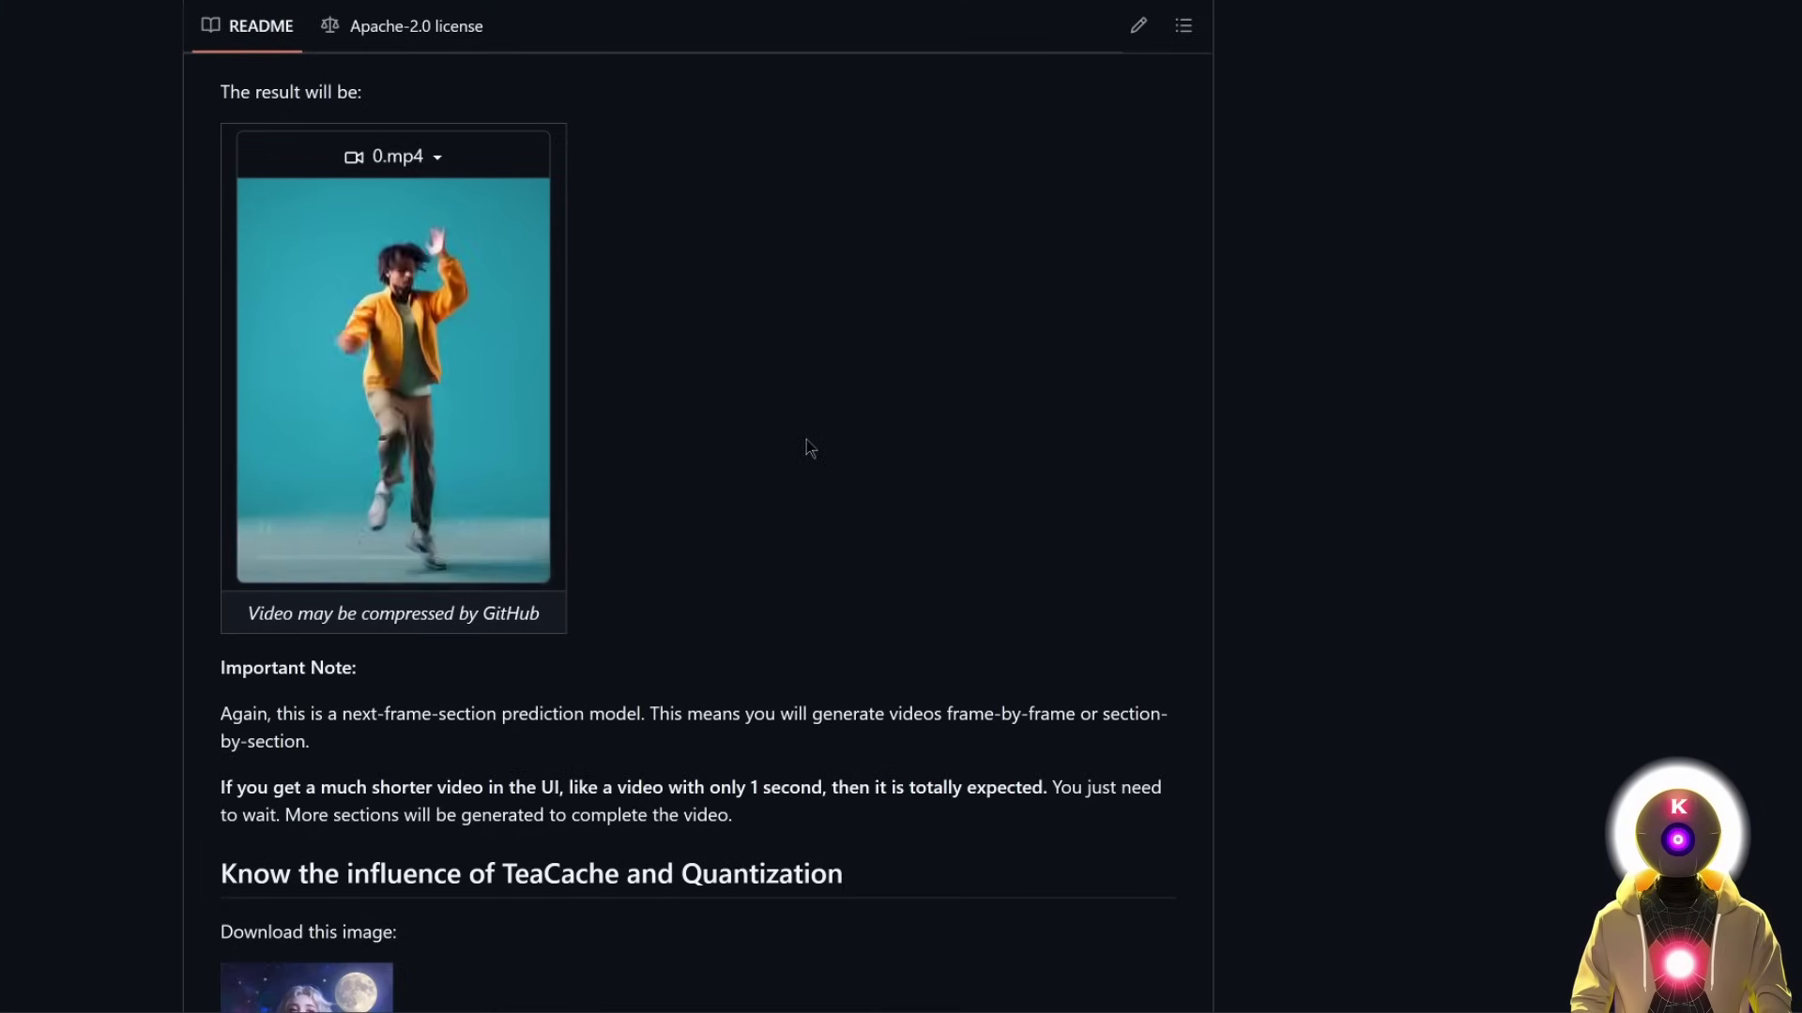
pyautogui.scroll(-10, 694, 324)
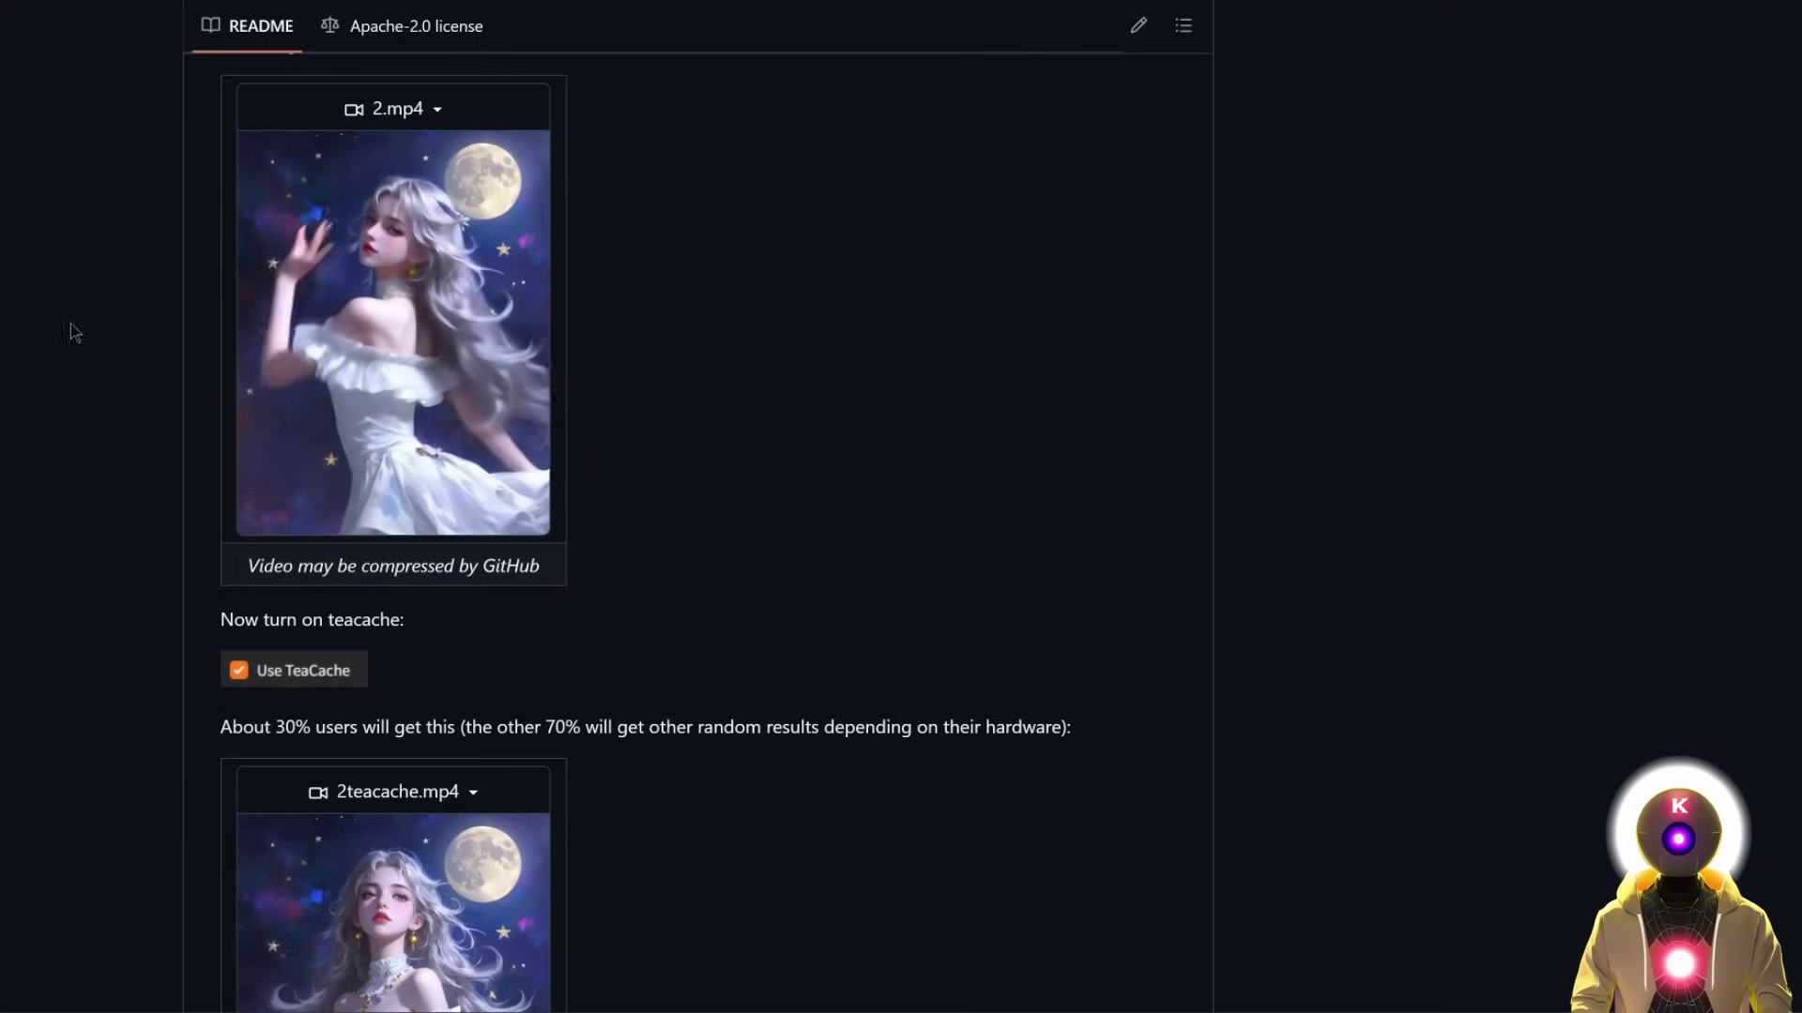
pyautogui.scroll(-10, 100, 534)
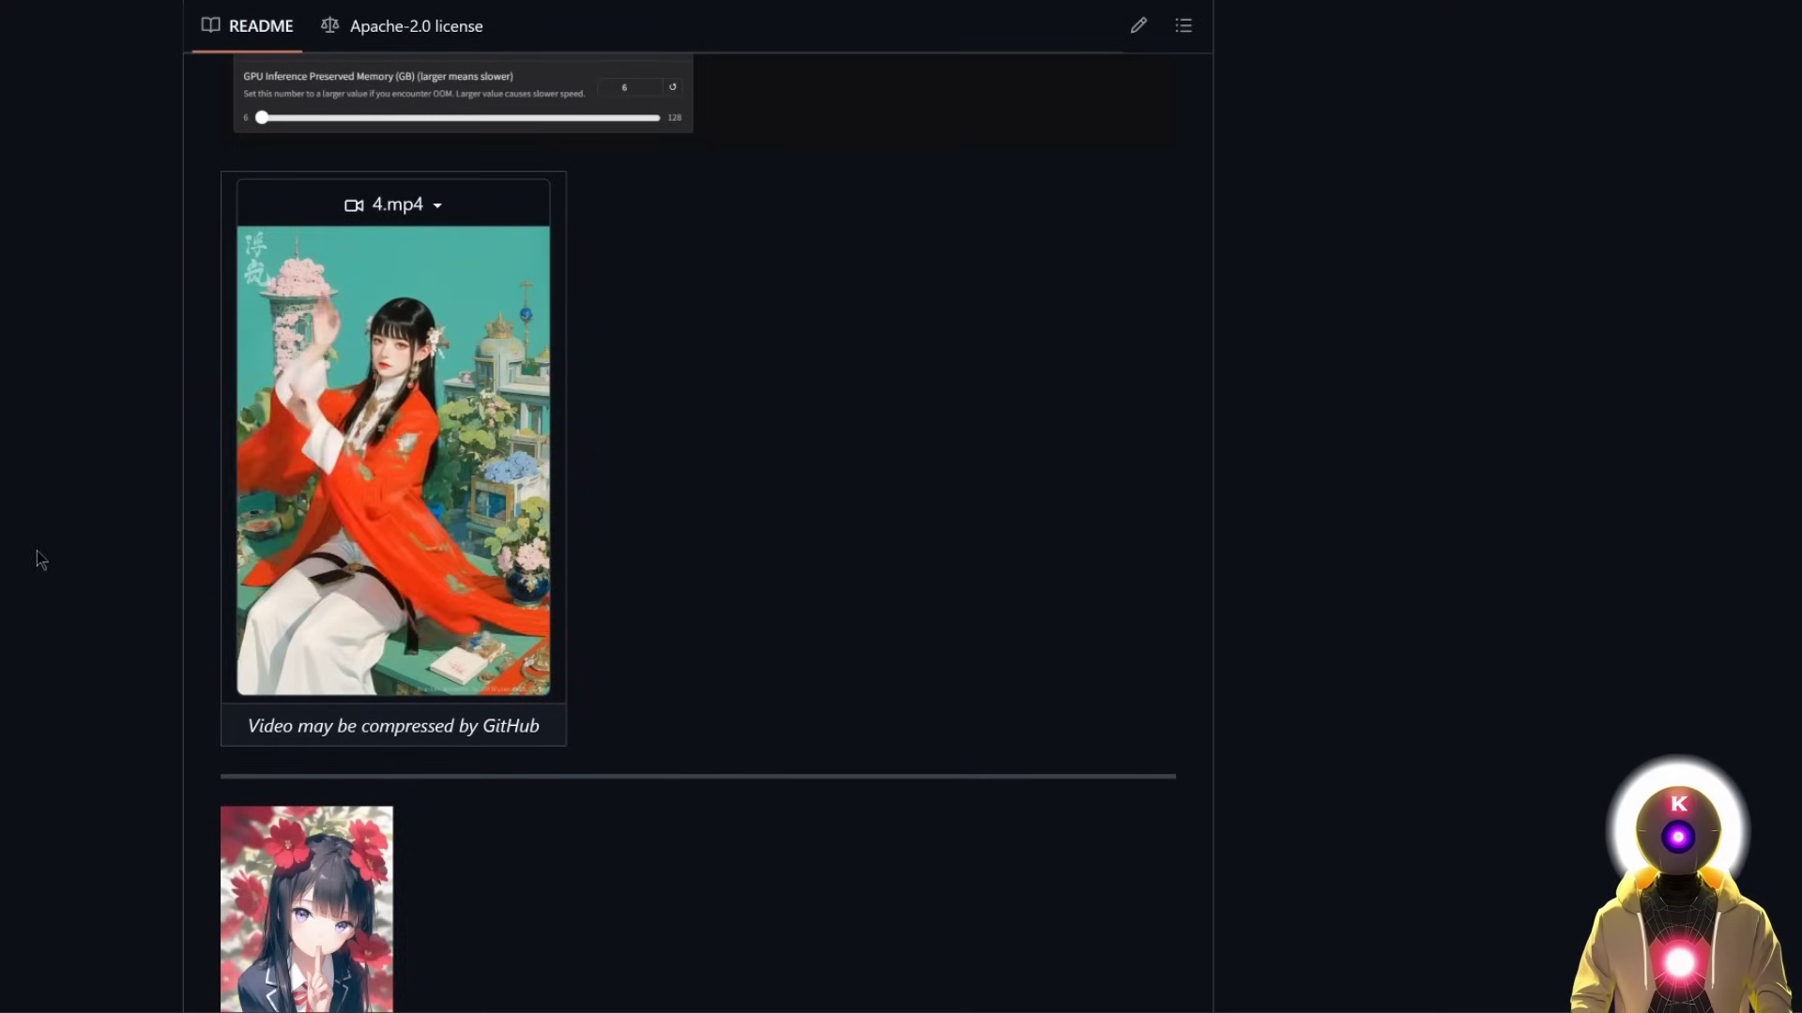
pyautogui.scroll(-5, 216, 685)
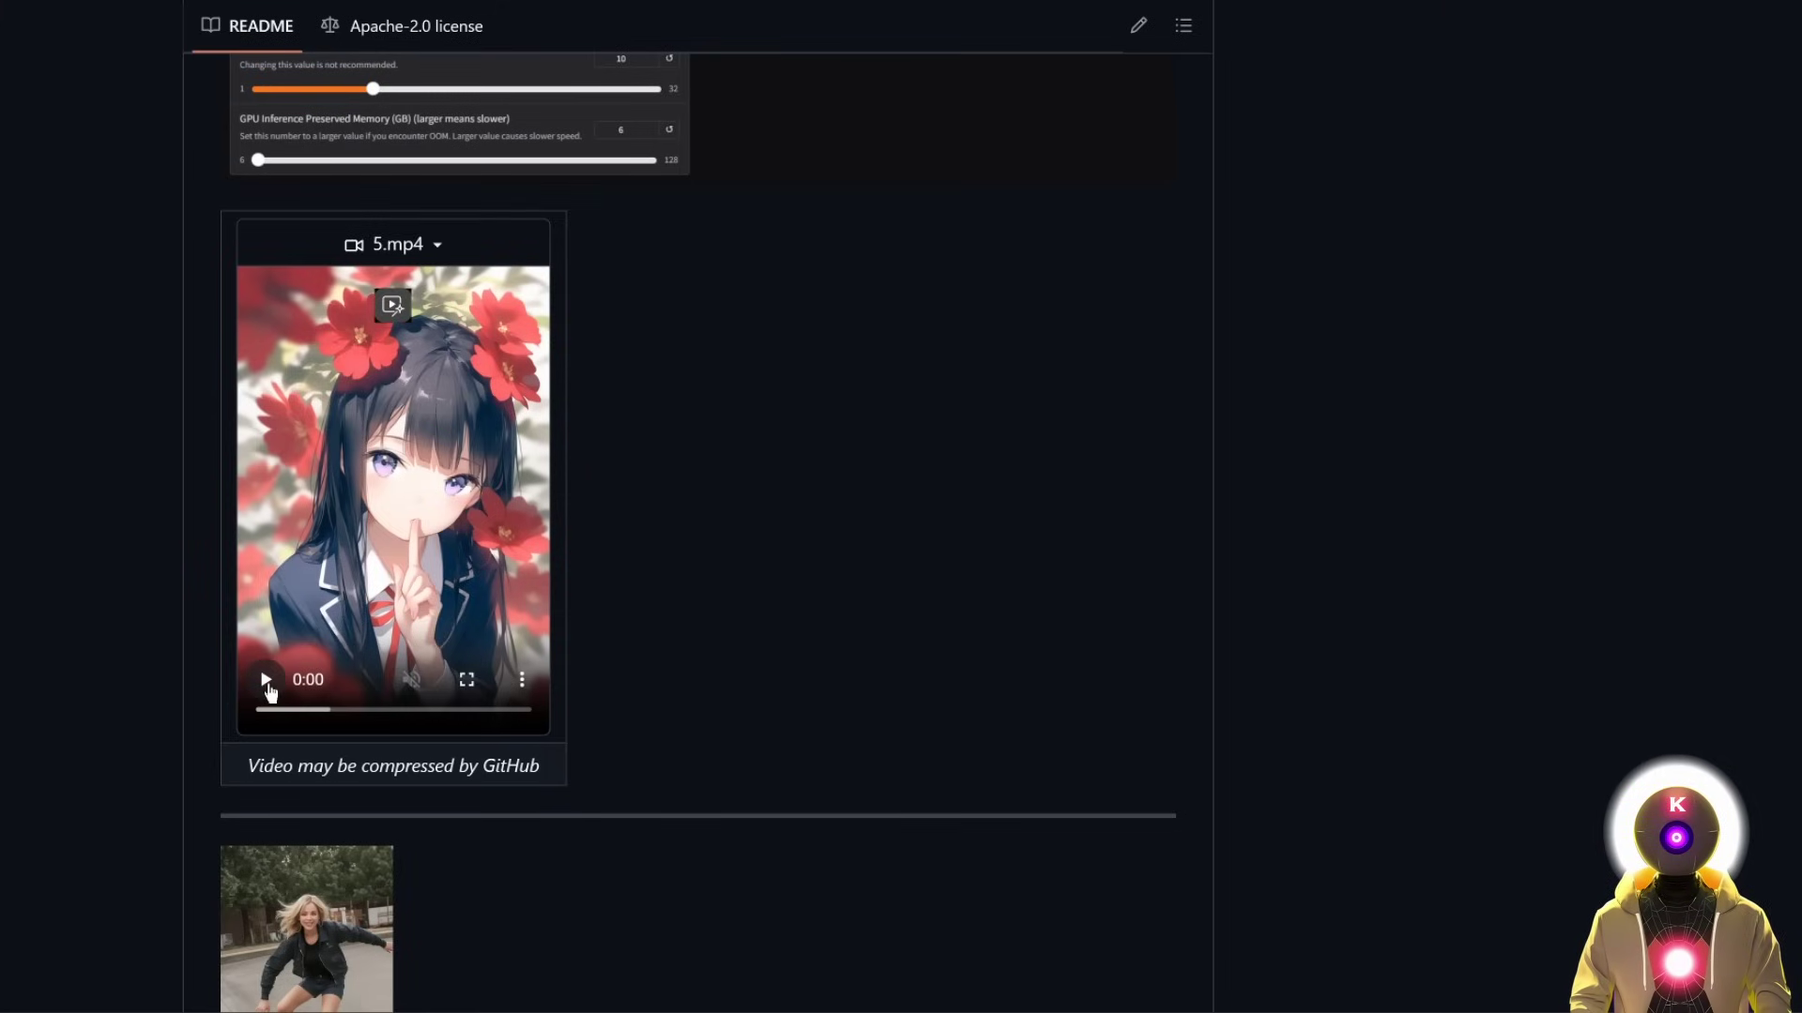
pyautogui.click(268, 681)
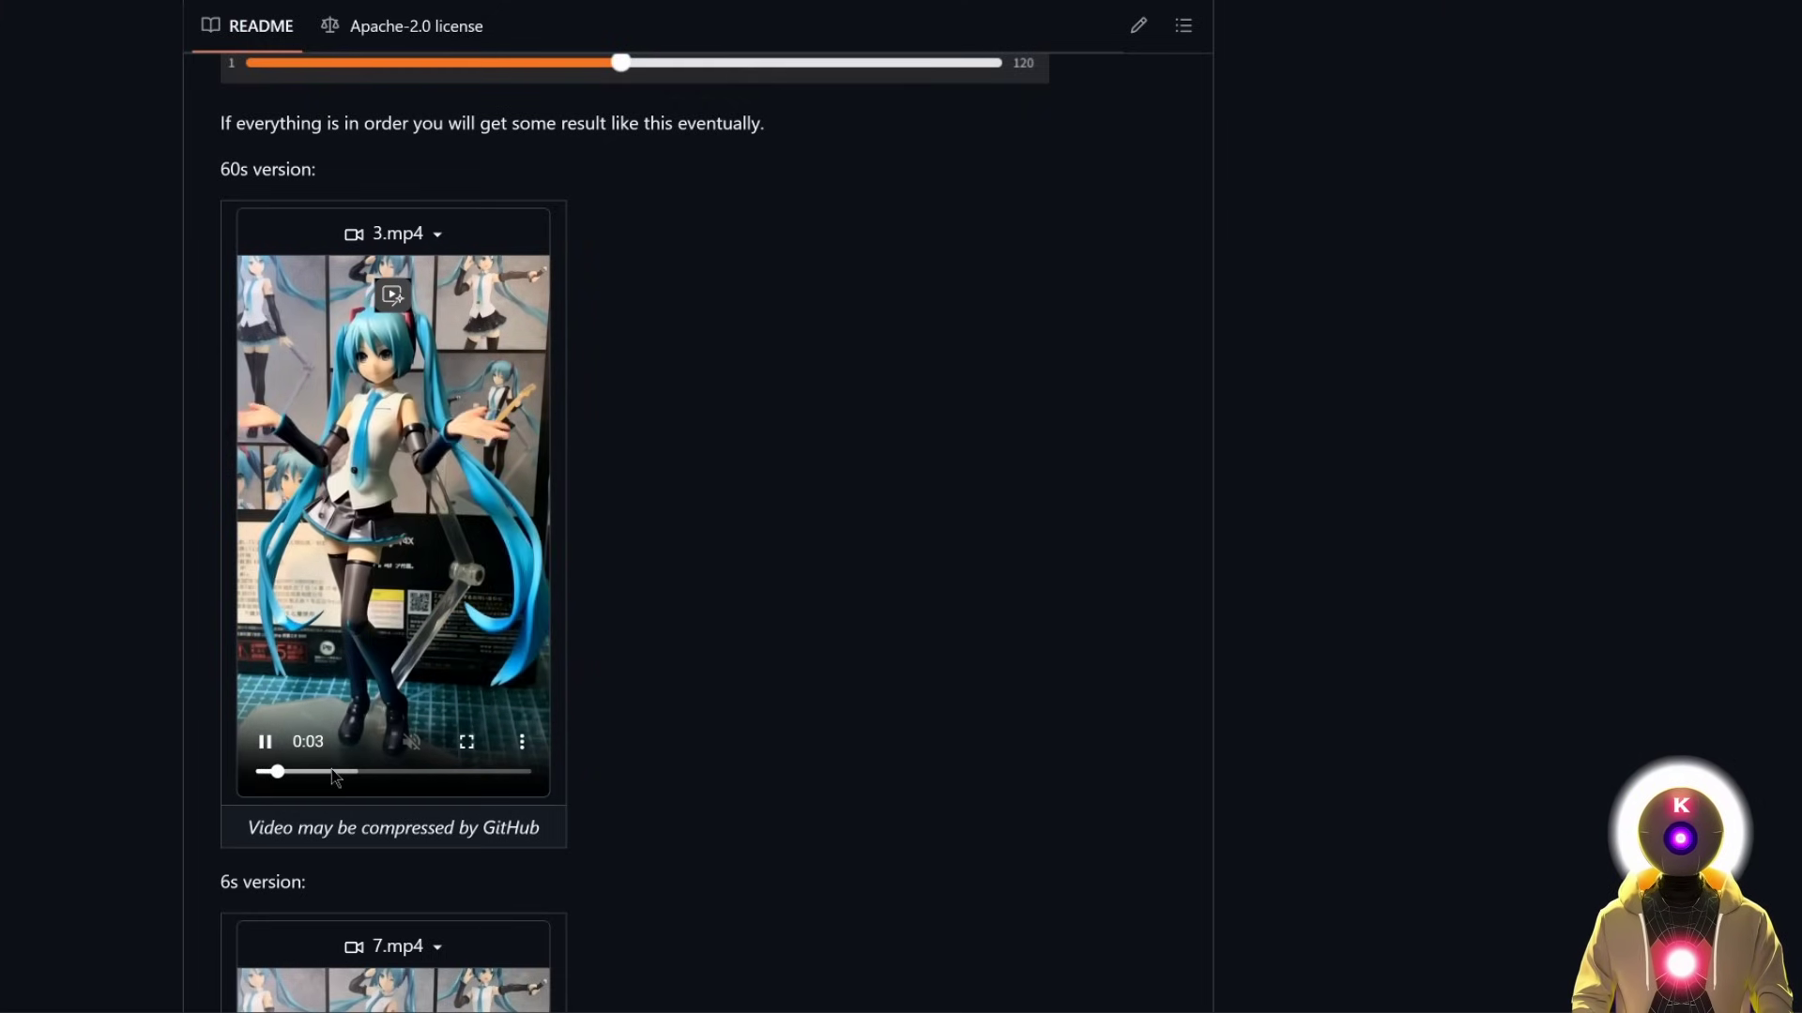
pyautogui.click(417, 772)
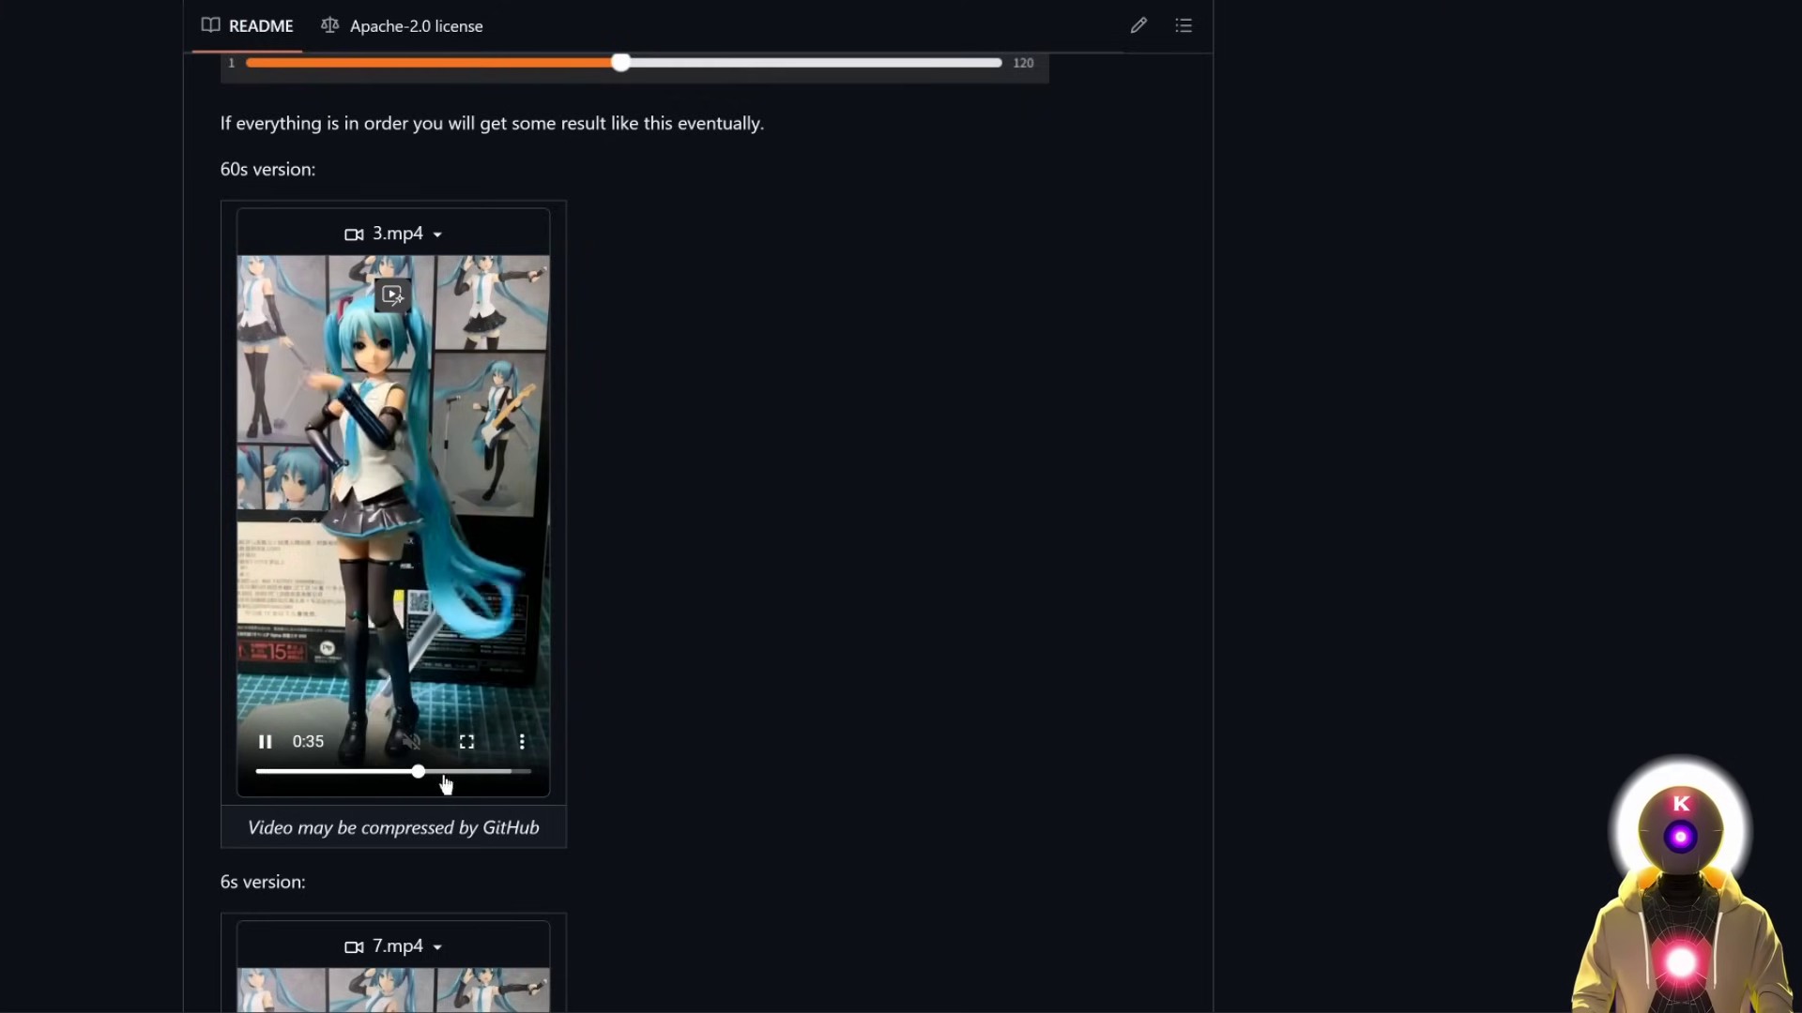
pyautogui.moveTo(445, 774); pyautogui.dragTo(517, 774)
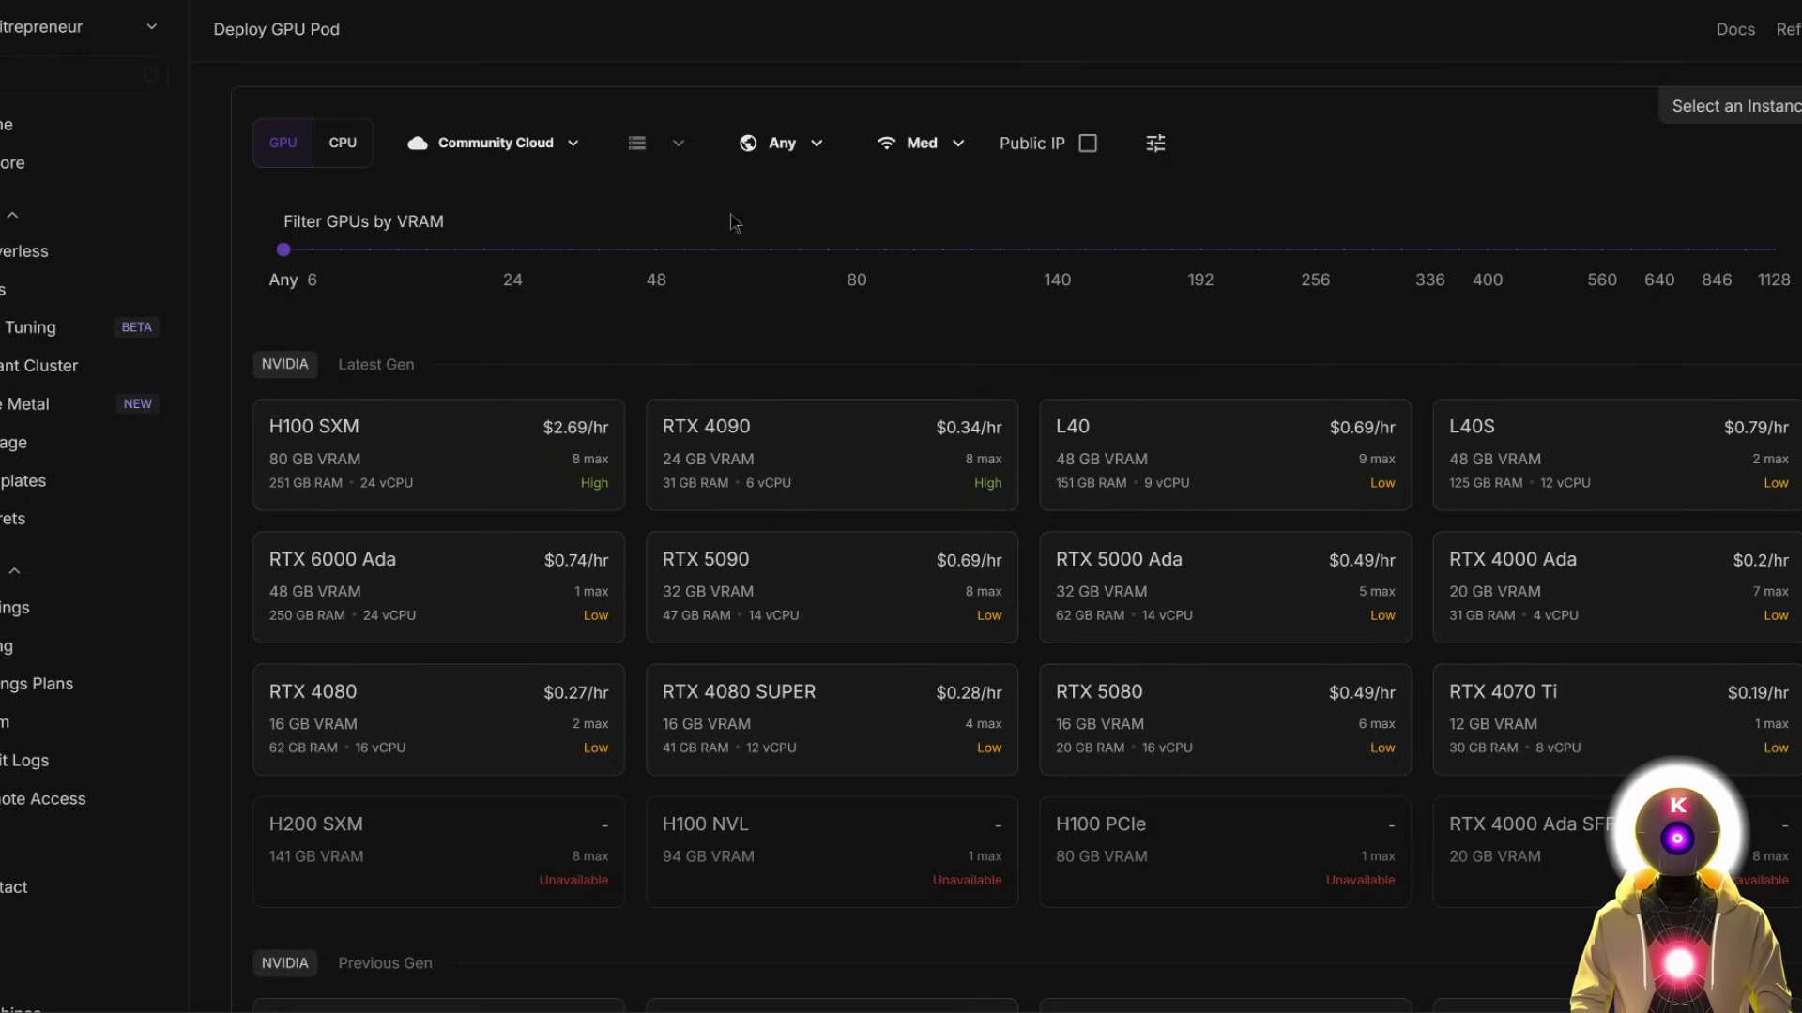
# Start a new RunPod pod on an RTX 4090 with the RunPod Pytorch 2.1 template
pyautogui.click(38, 289)
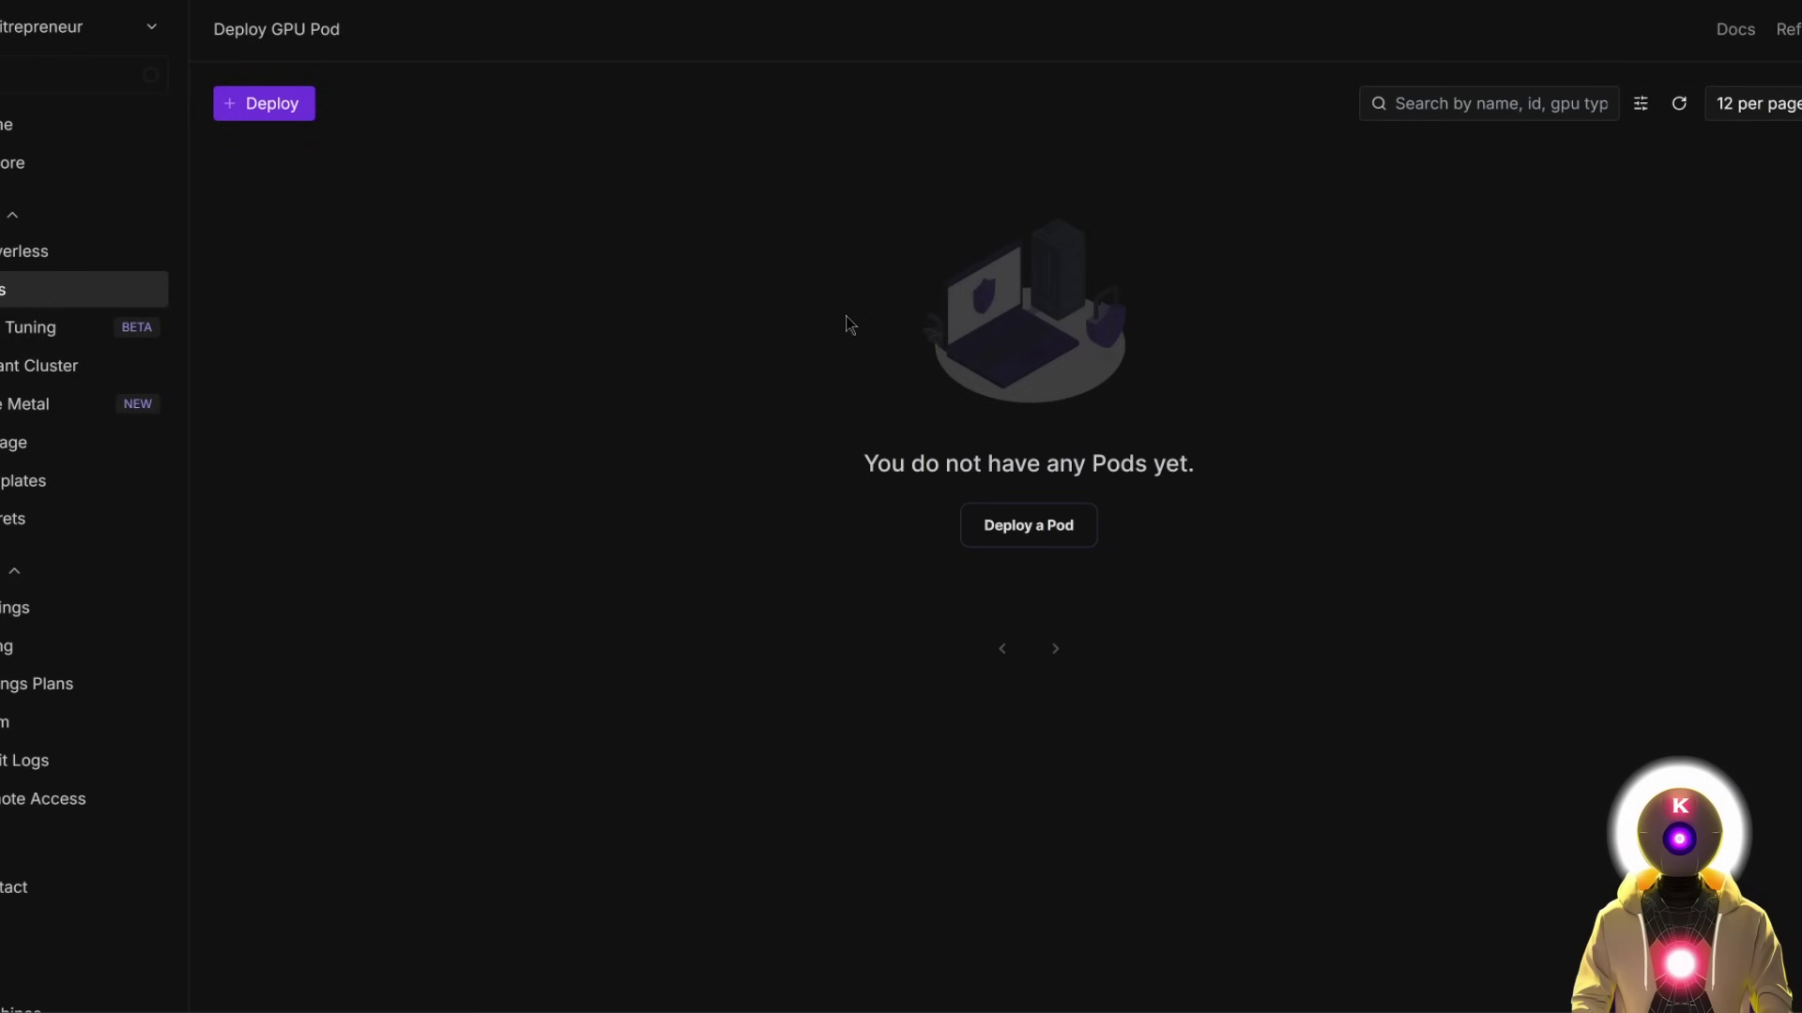
pyautogui.click(1030, 538)
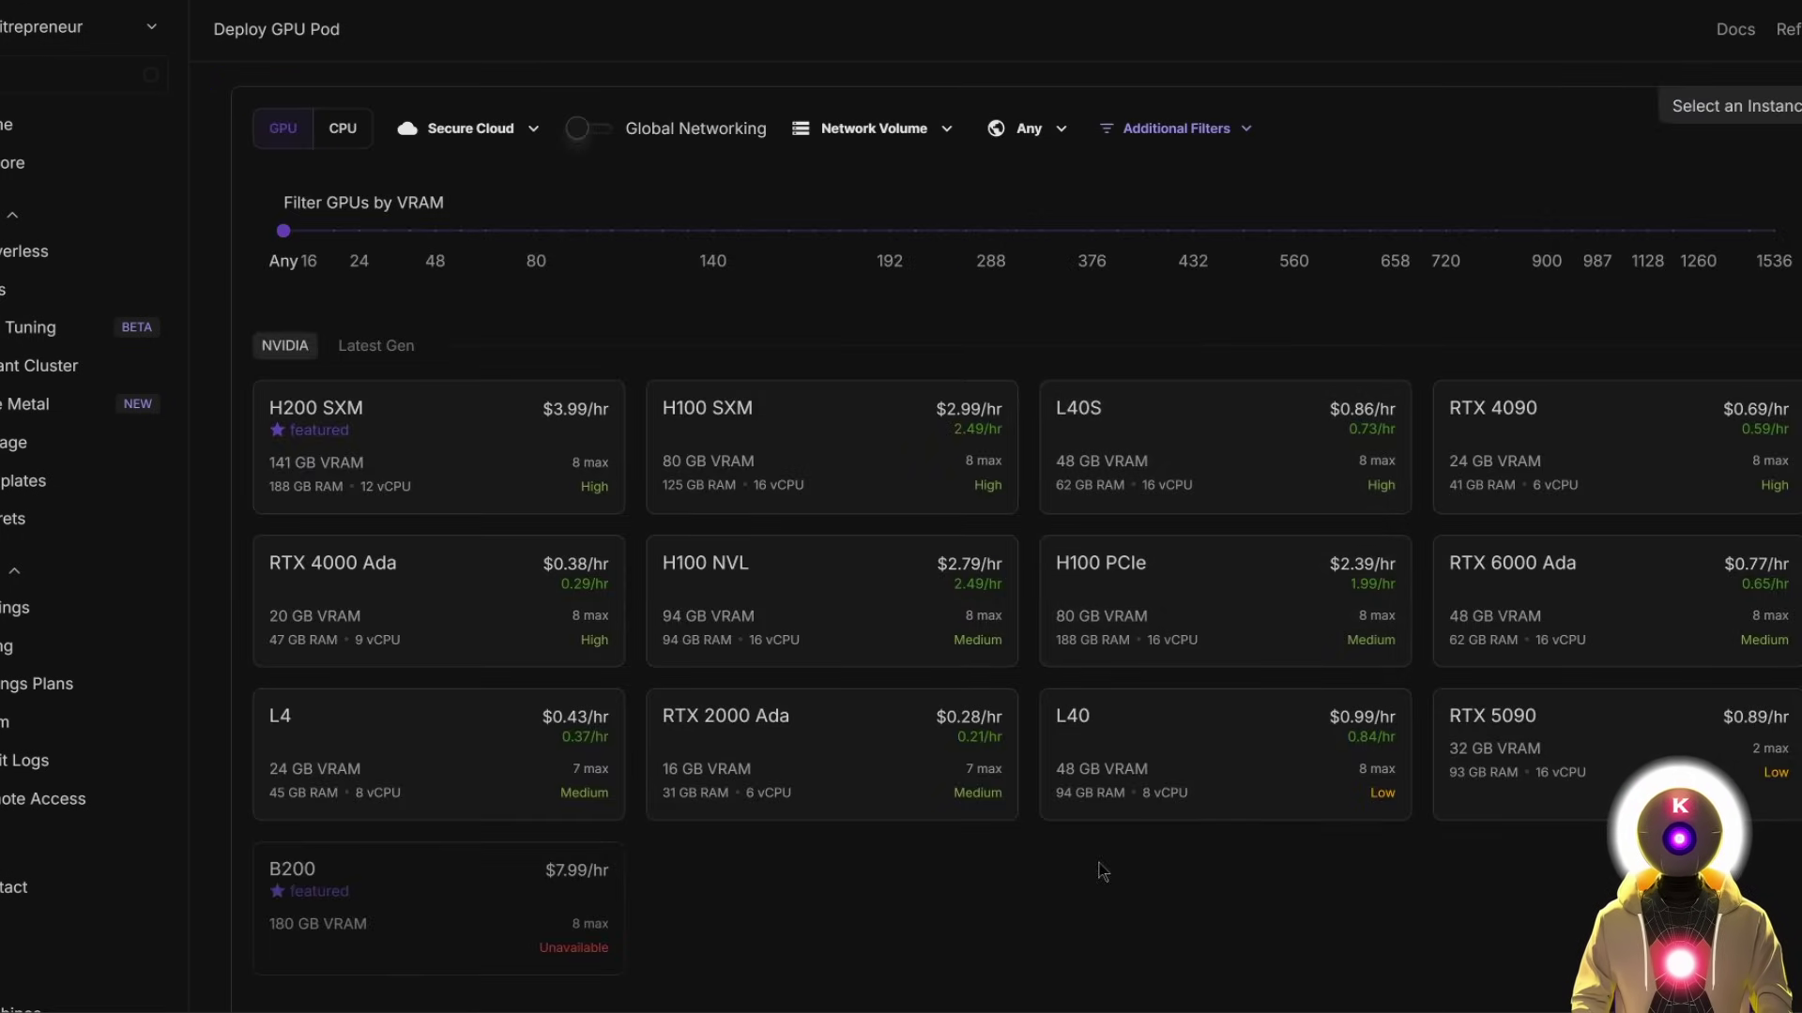
pyautogui.click(1561, 437)
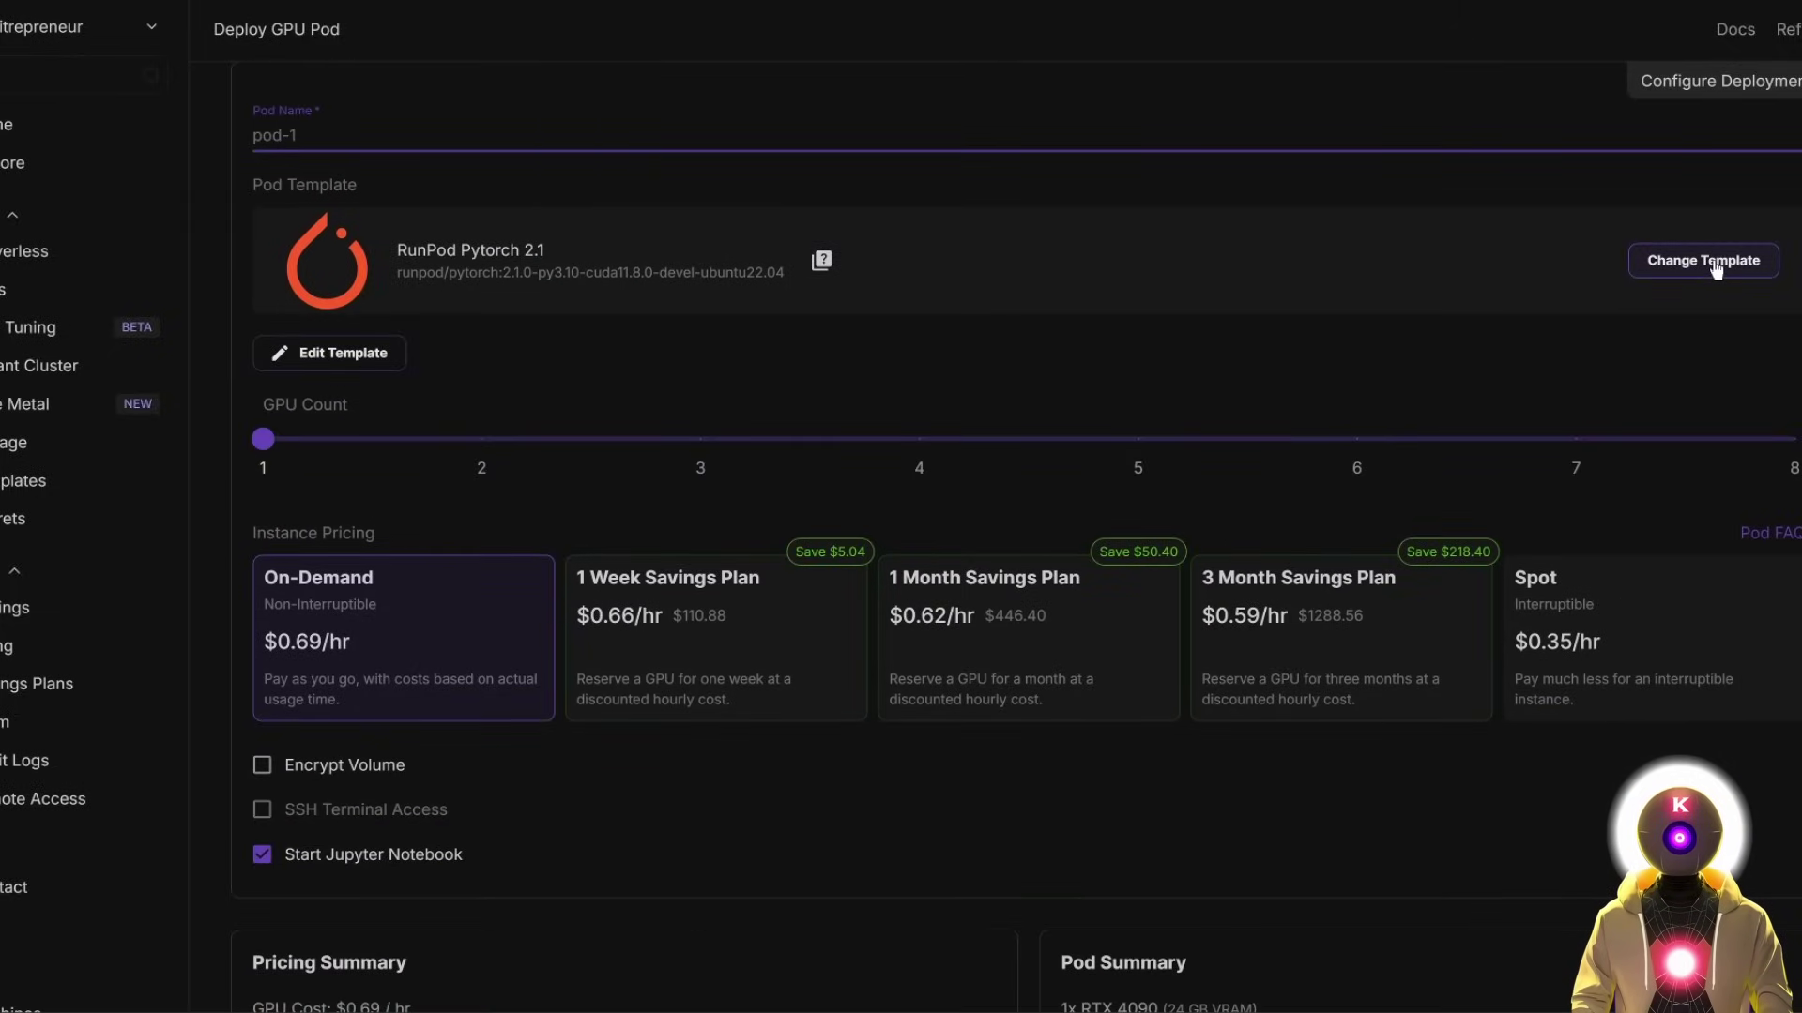
pyautogui.click(1703, 261)
pyautogui.scroll(-3, 581, 581)
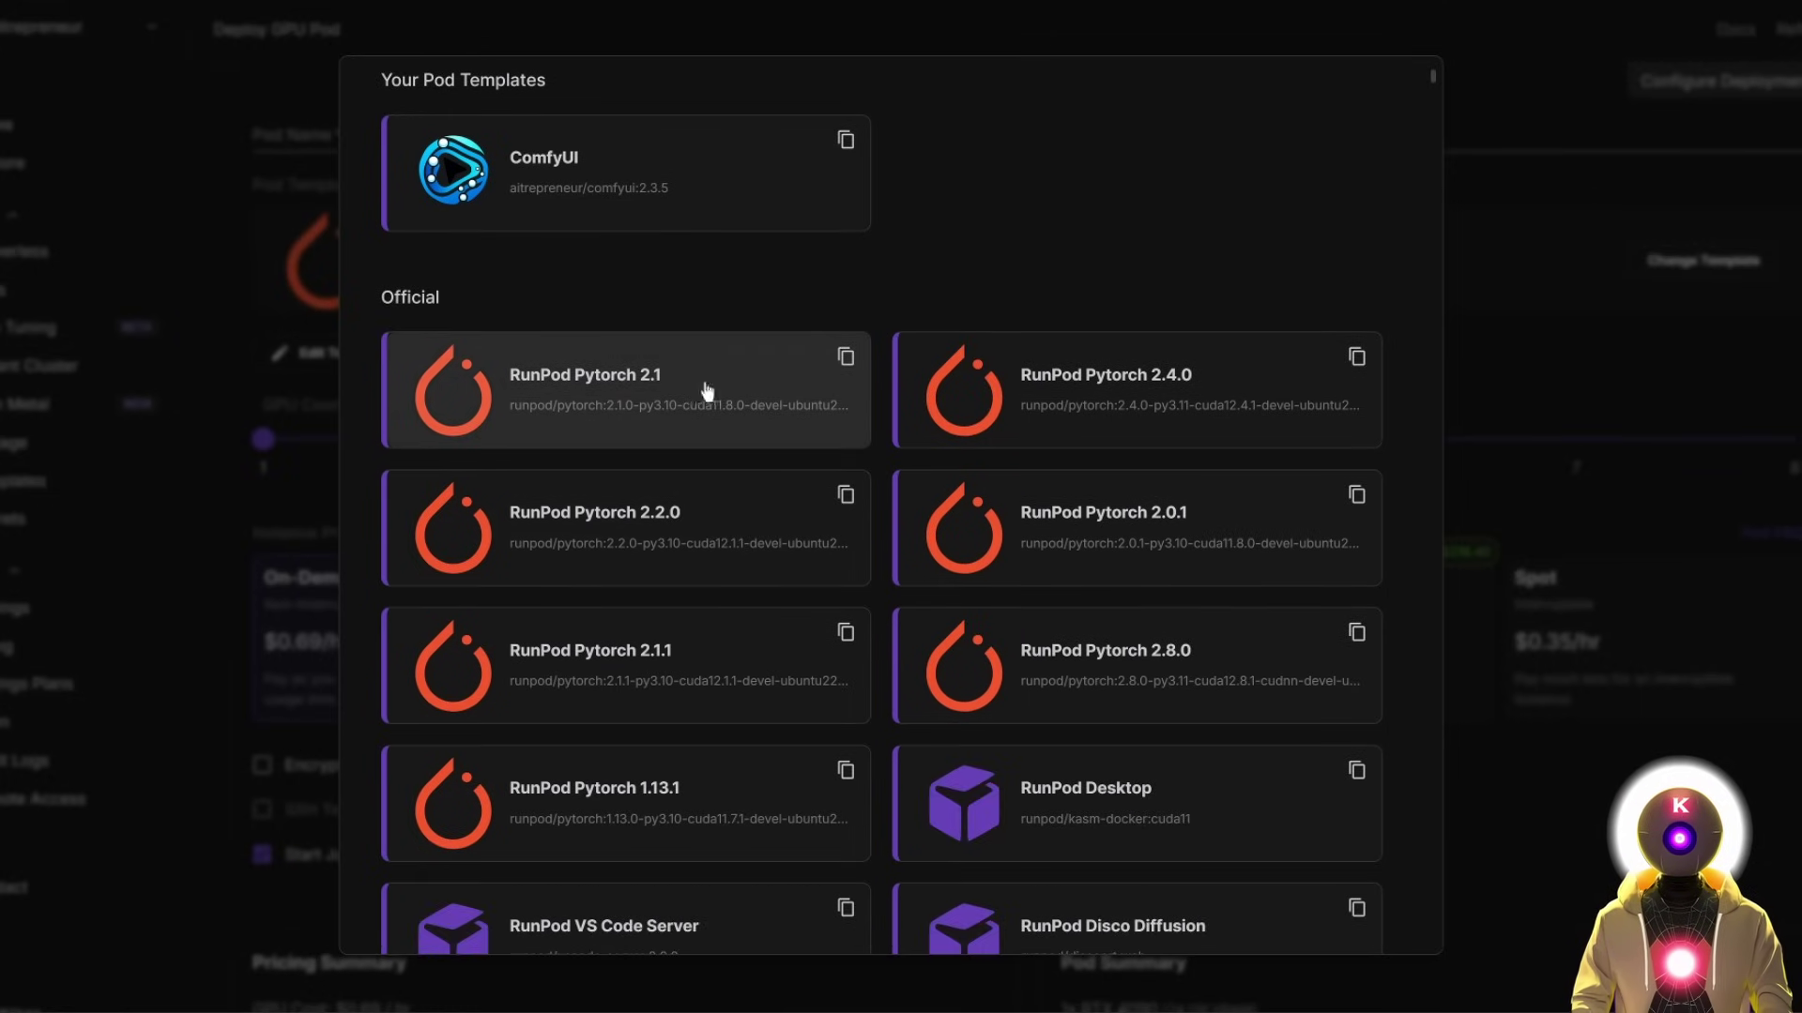
pyautogui.click(673, 403)
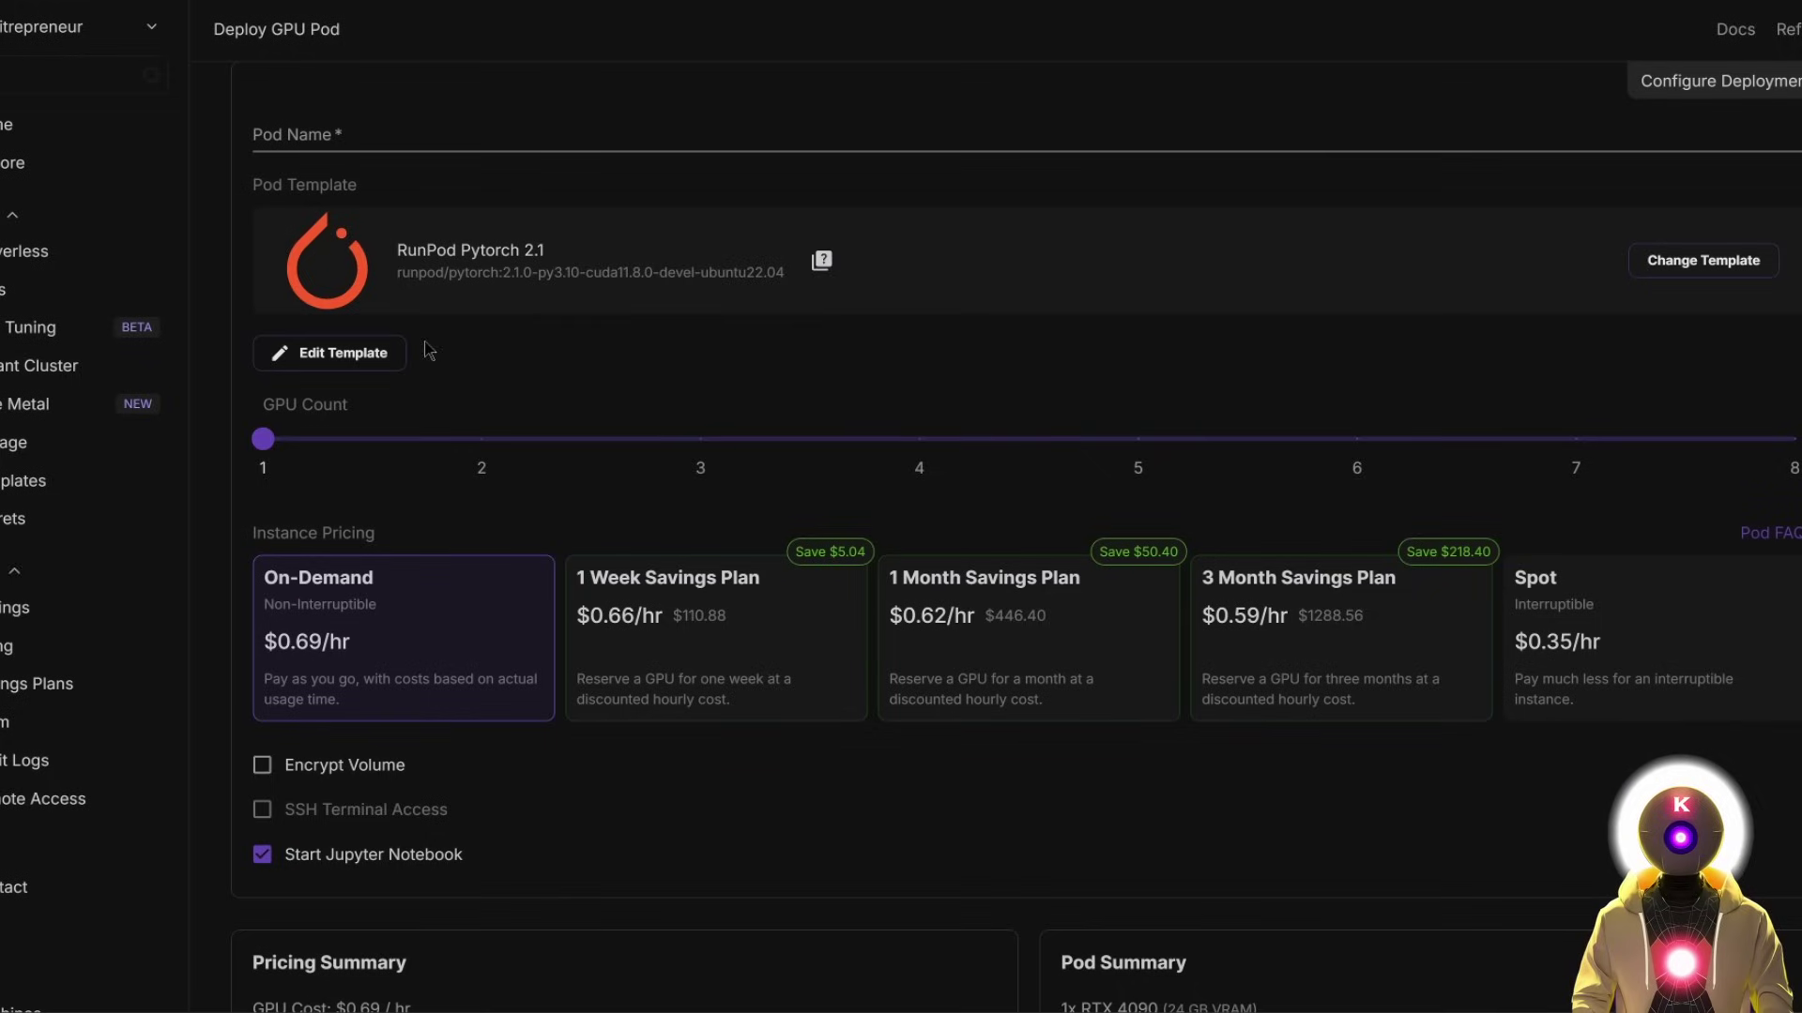
# Override the template's container and volume disk sizes to 80 GB each
pyautogui.click(350, 356)
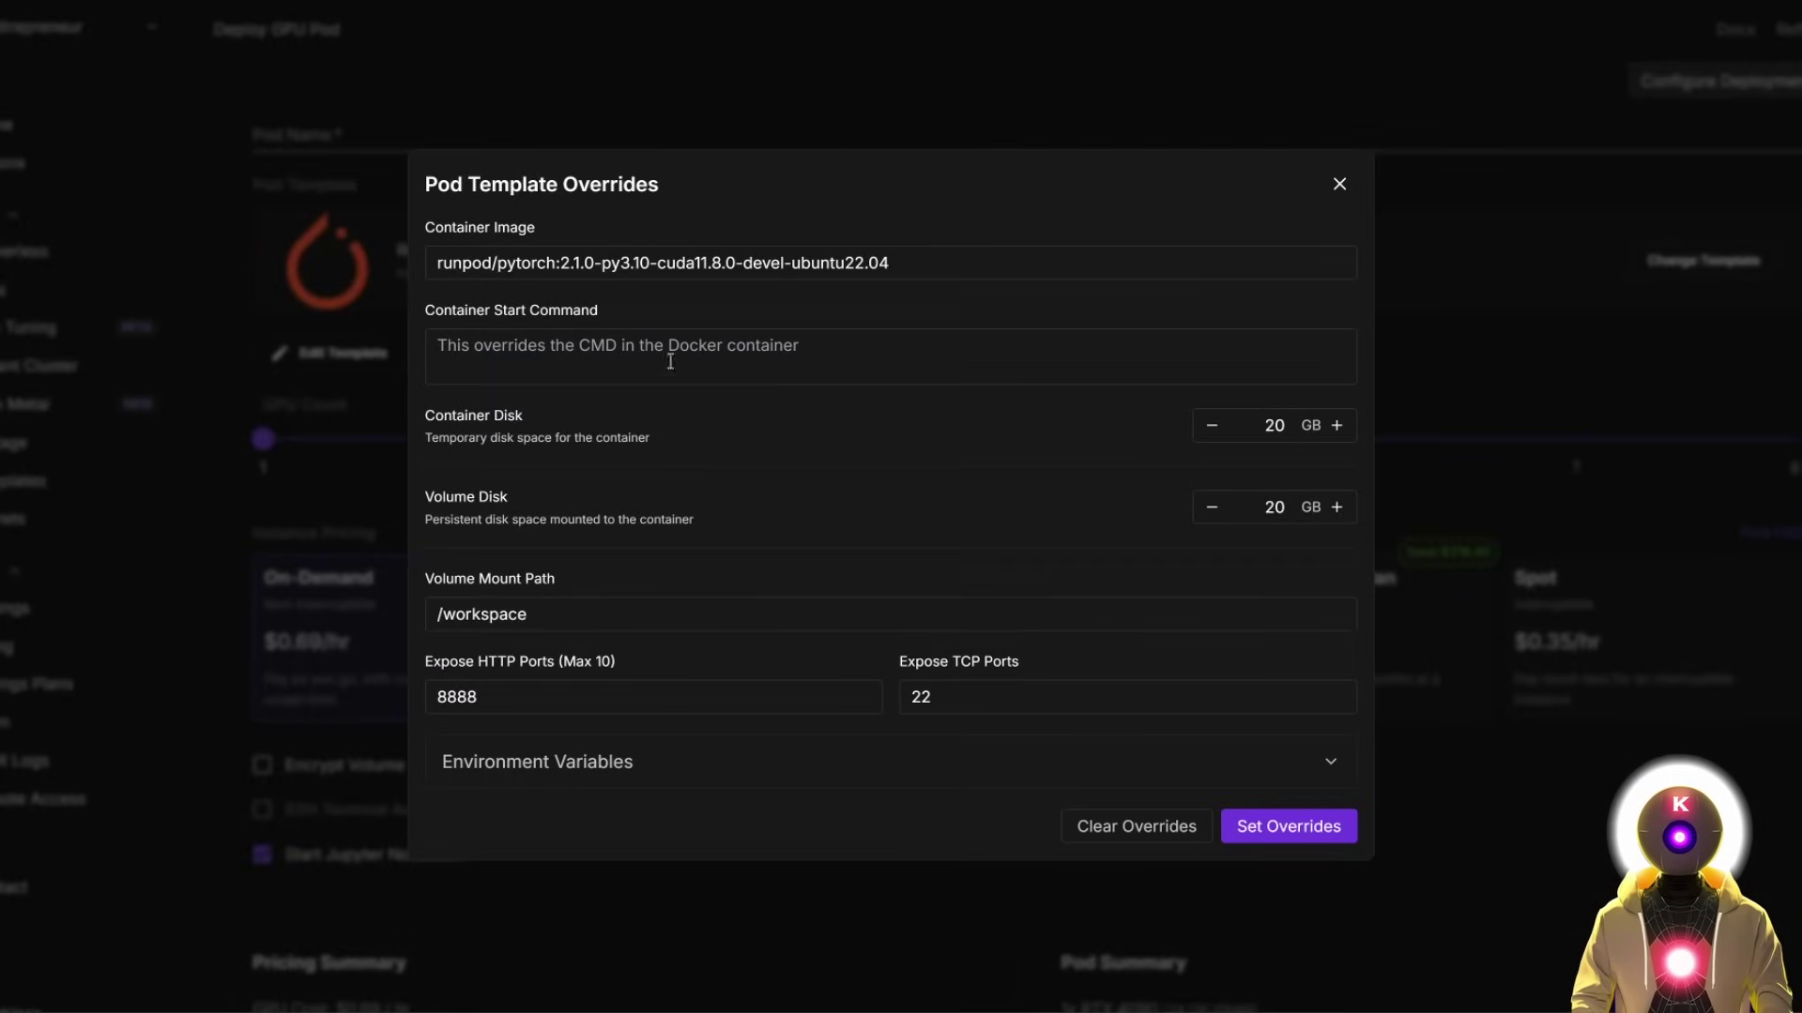
pyautogui.doubleClick(1292, 425)
pyautogui.write('80')
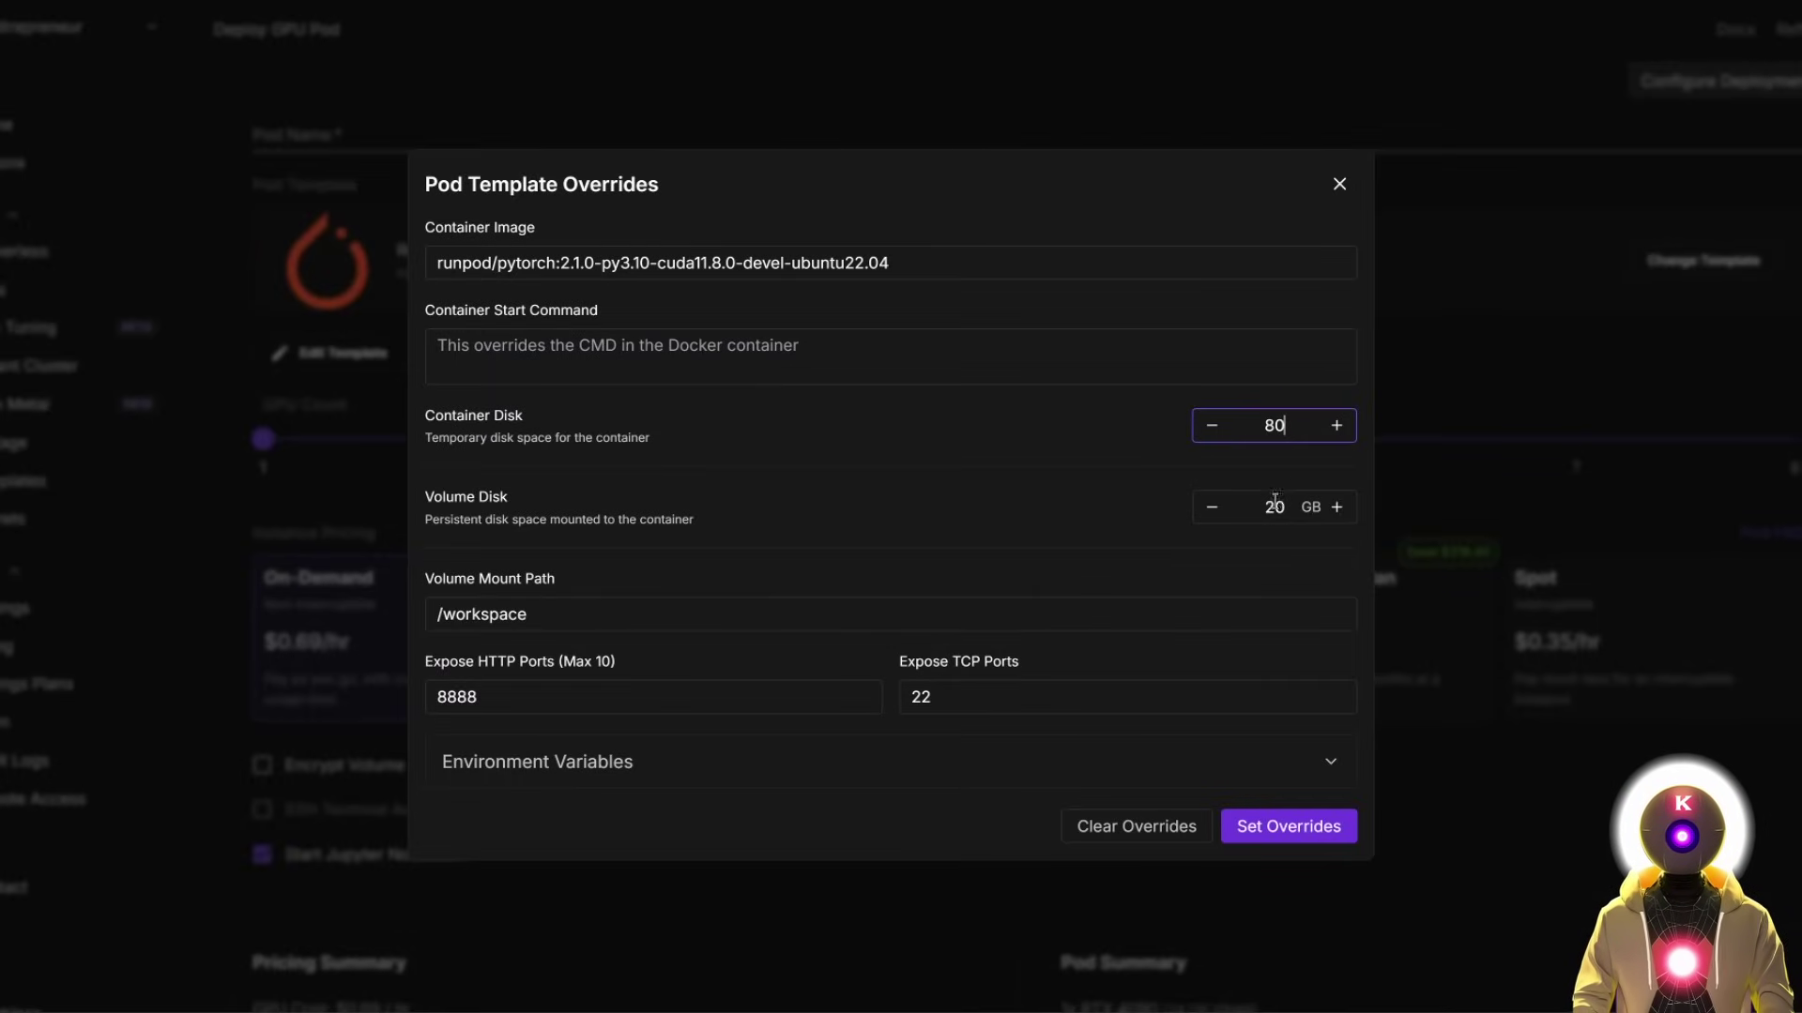
pyautogui.doubleClick(1276, 506)
pyautogui.write('80')
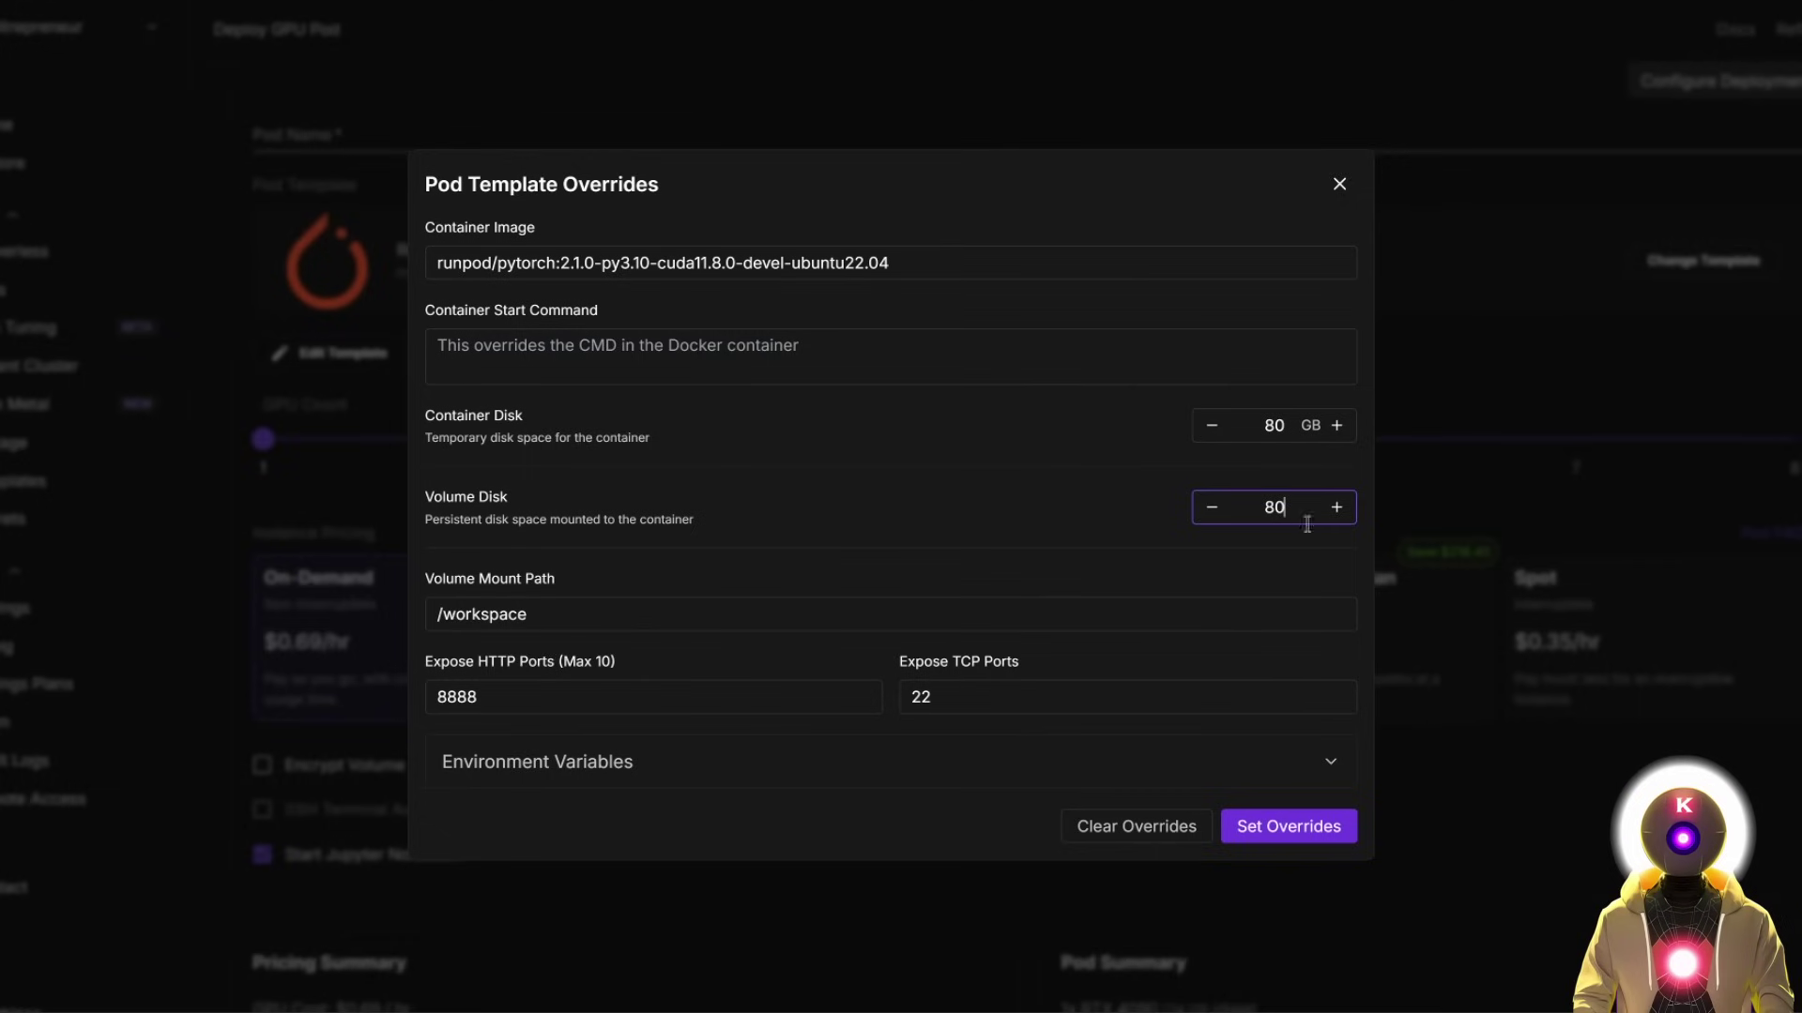
pyautogui.click(1288, 826)
# Deploy the pod on demand and connect to it through JupyterLab
pyautogui.scroll(-3, 1000, 563)
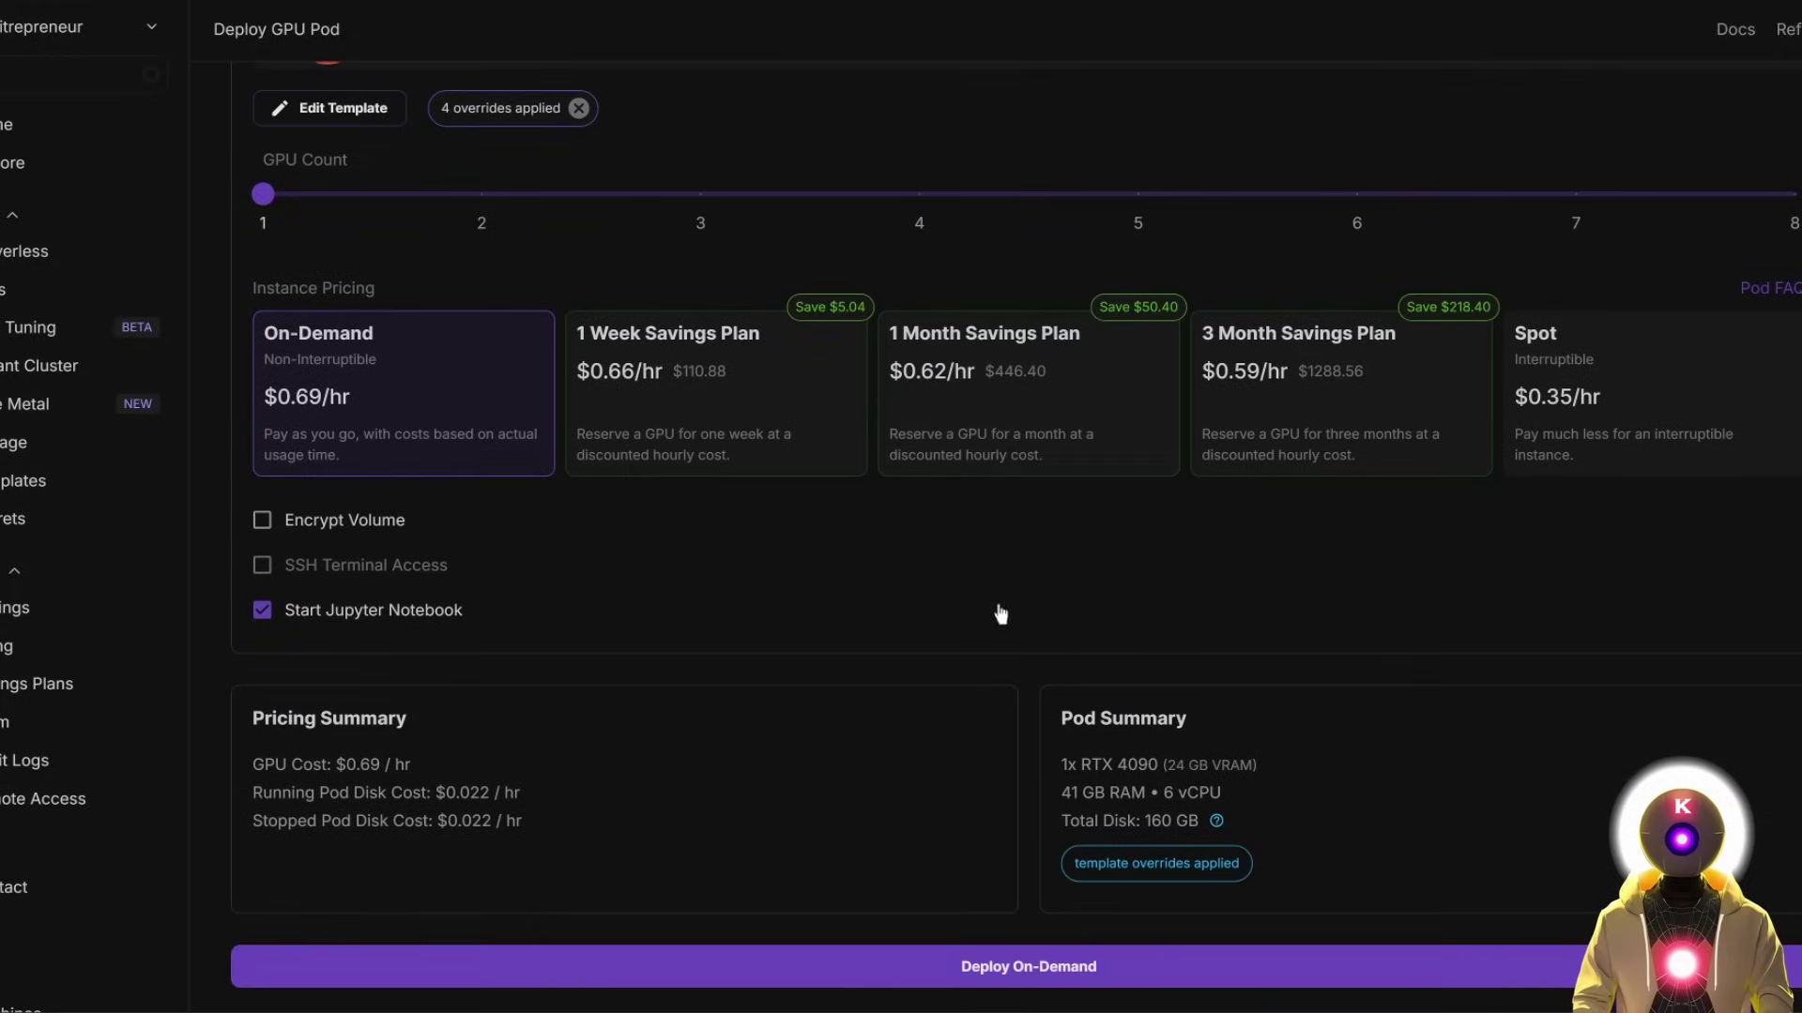
pyautogui.click(1026, 968)
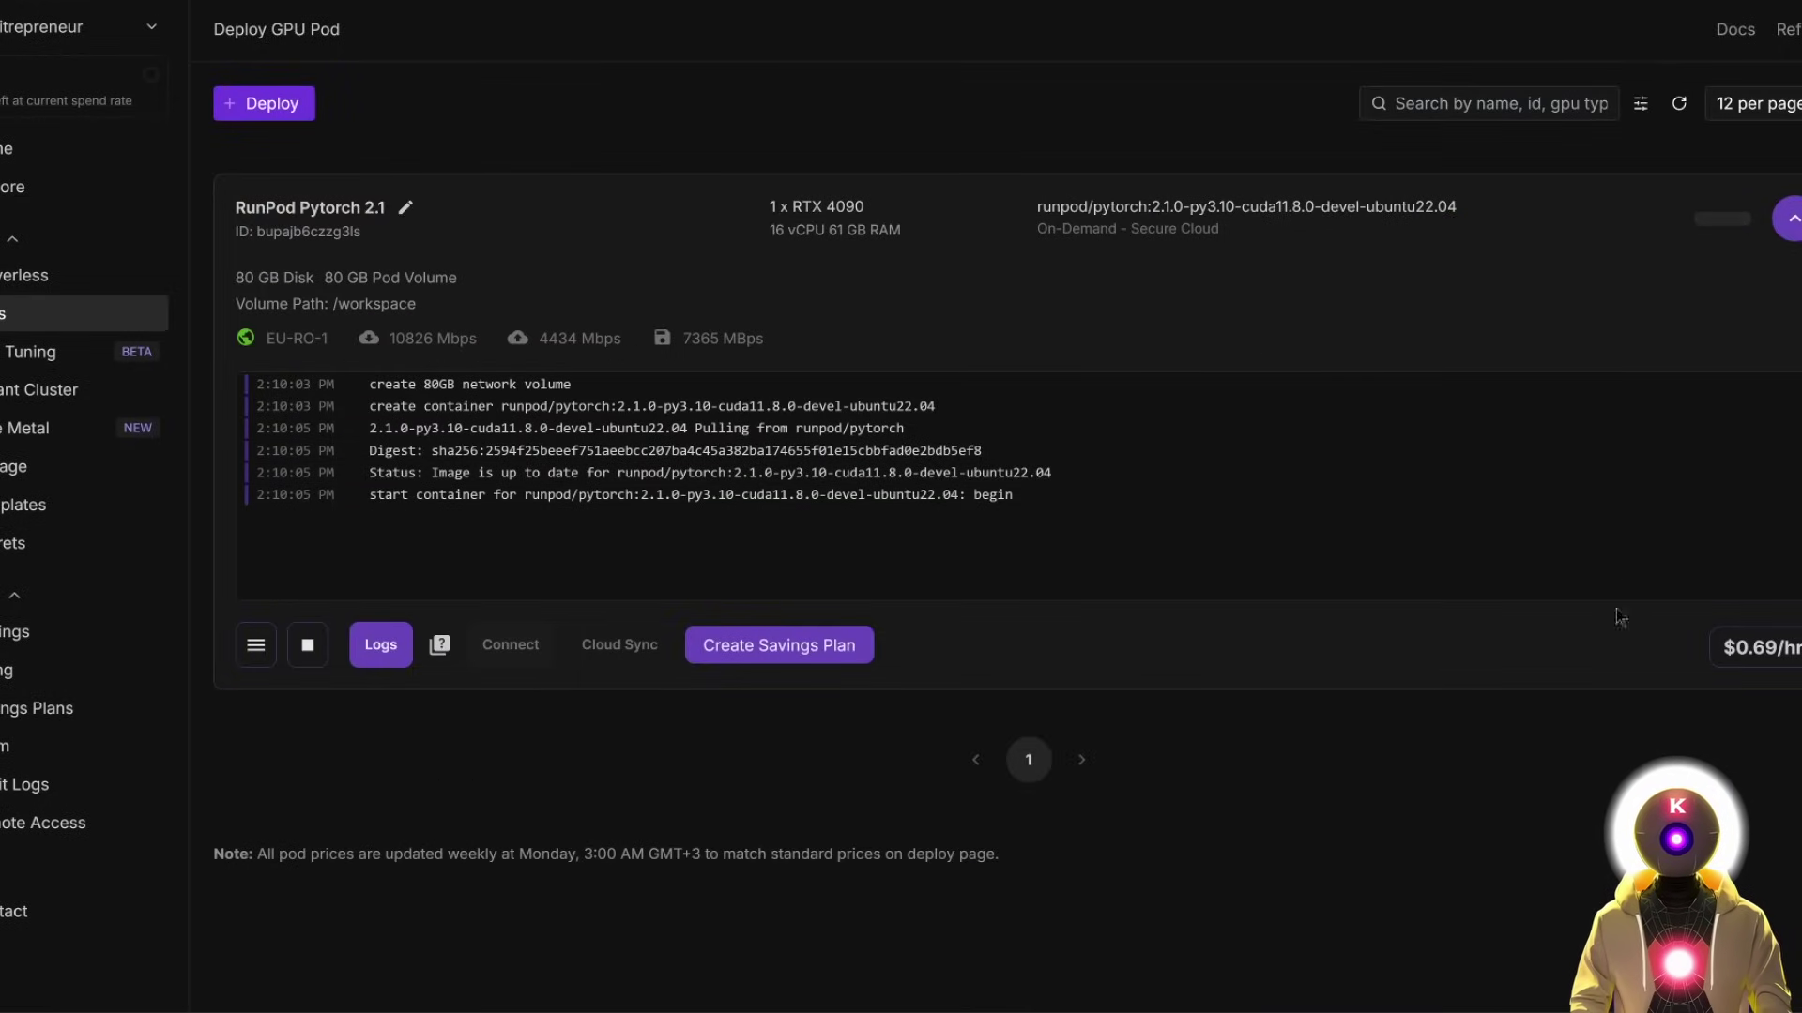
pyautogui.click(512, 643)
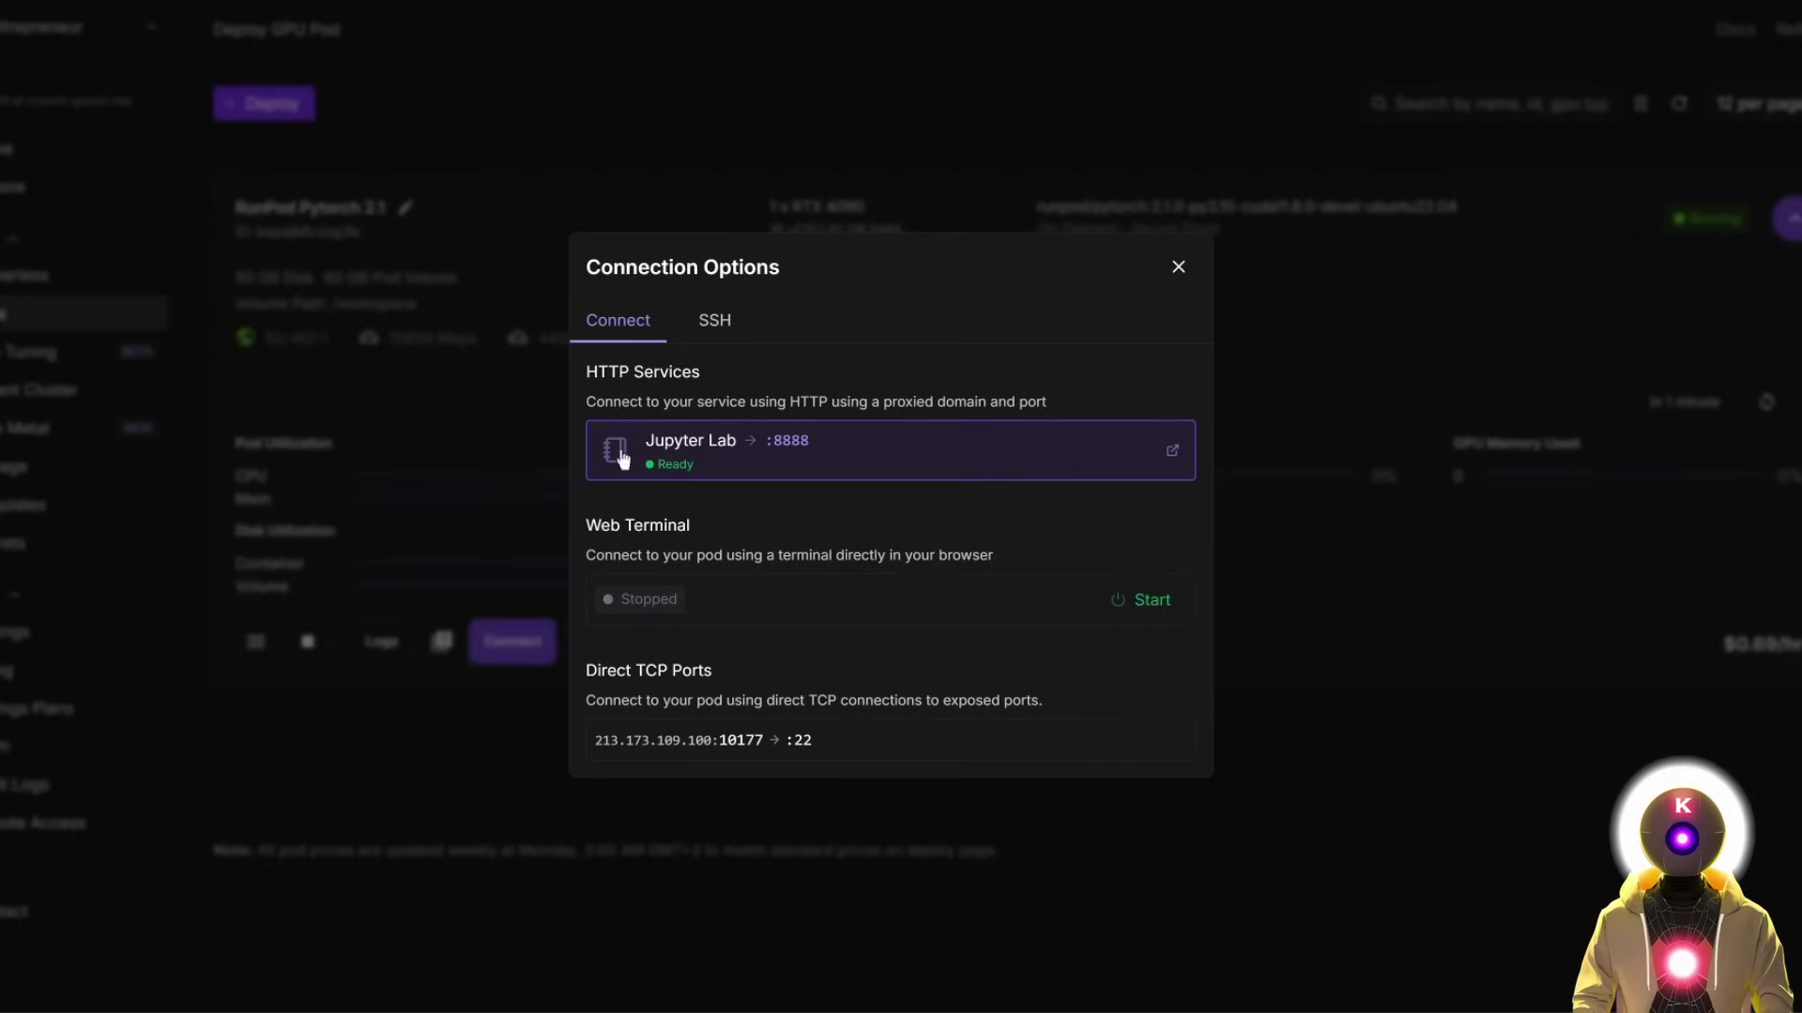
pyautogui.click(734, 445)
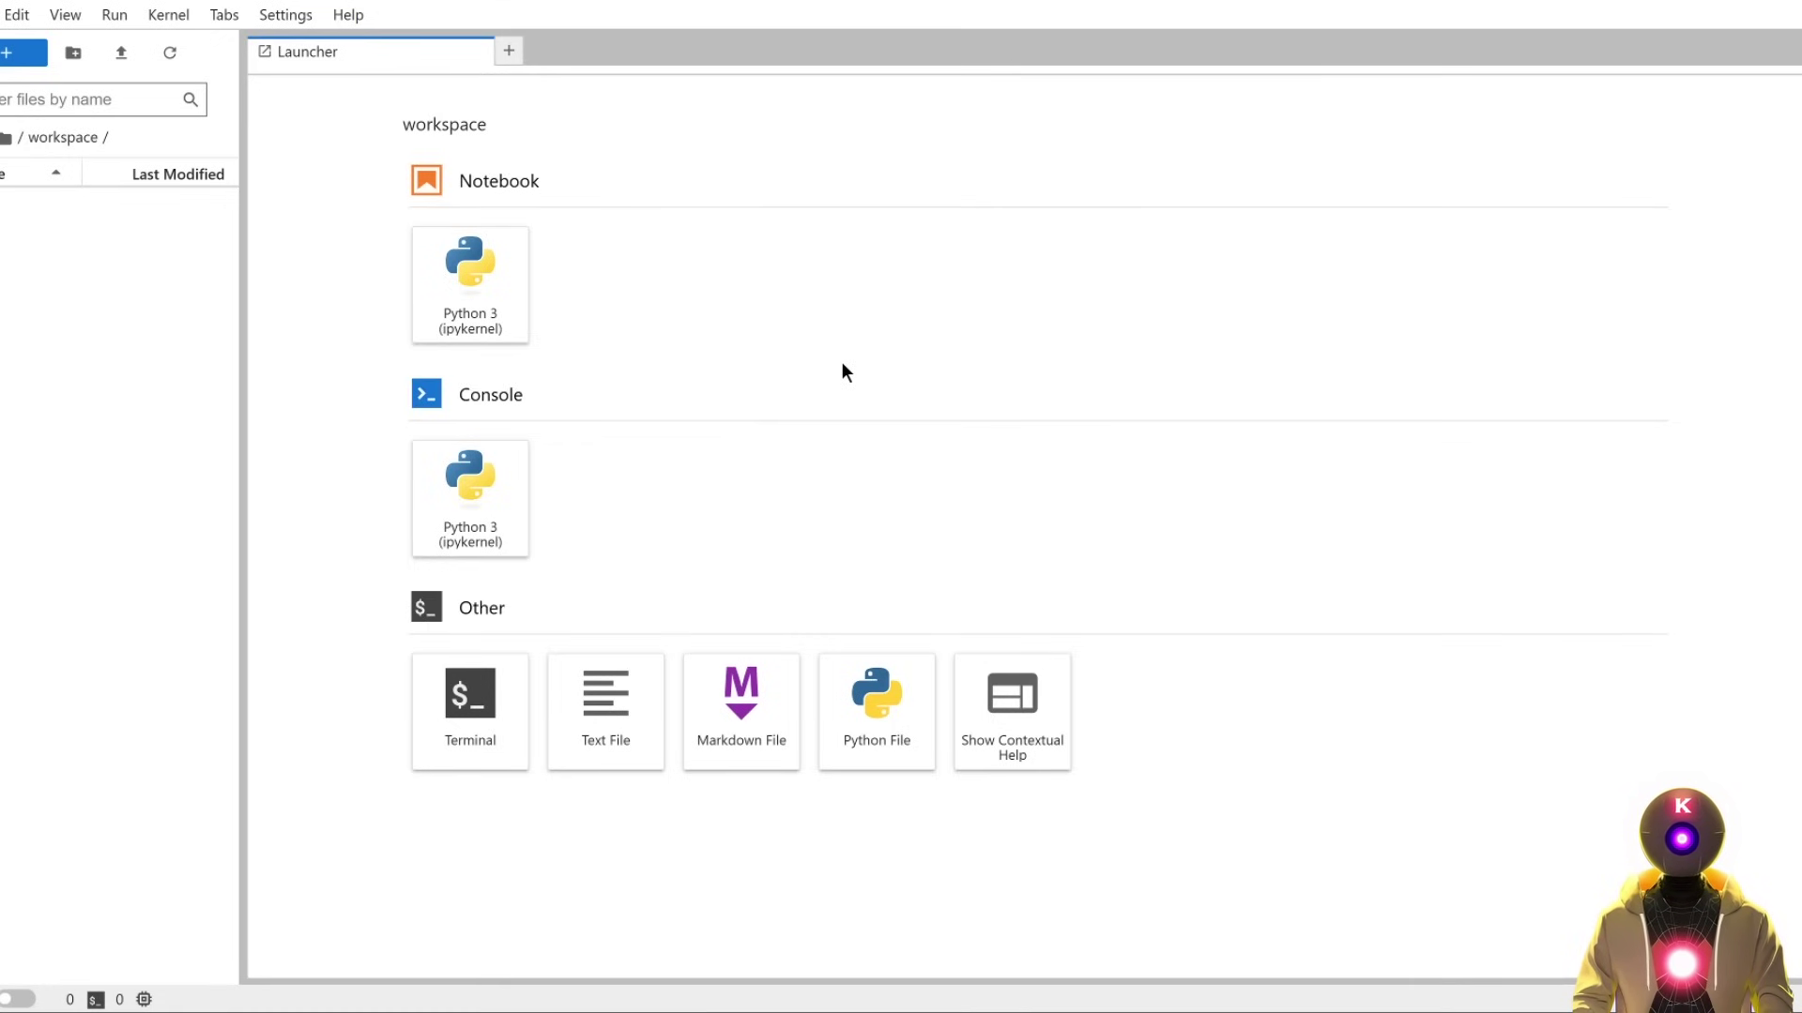
# Upload FRAMEPACK-WEBUI_AUTO_INSTALL-RUNPOD.sh from the local FramePack folder into the JupyterLab workspace
pyautogui.hotkey('alt', 'Tab')
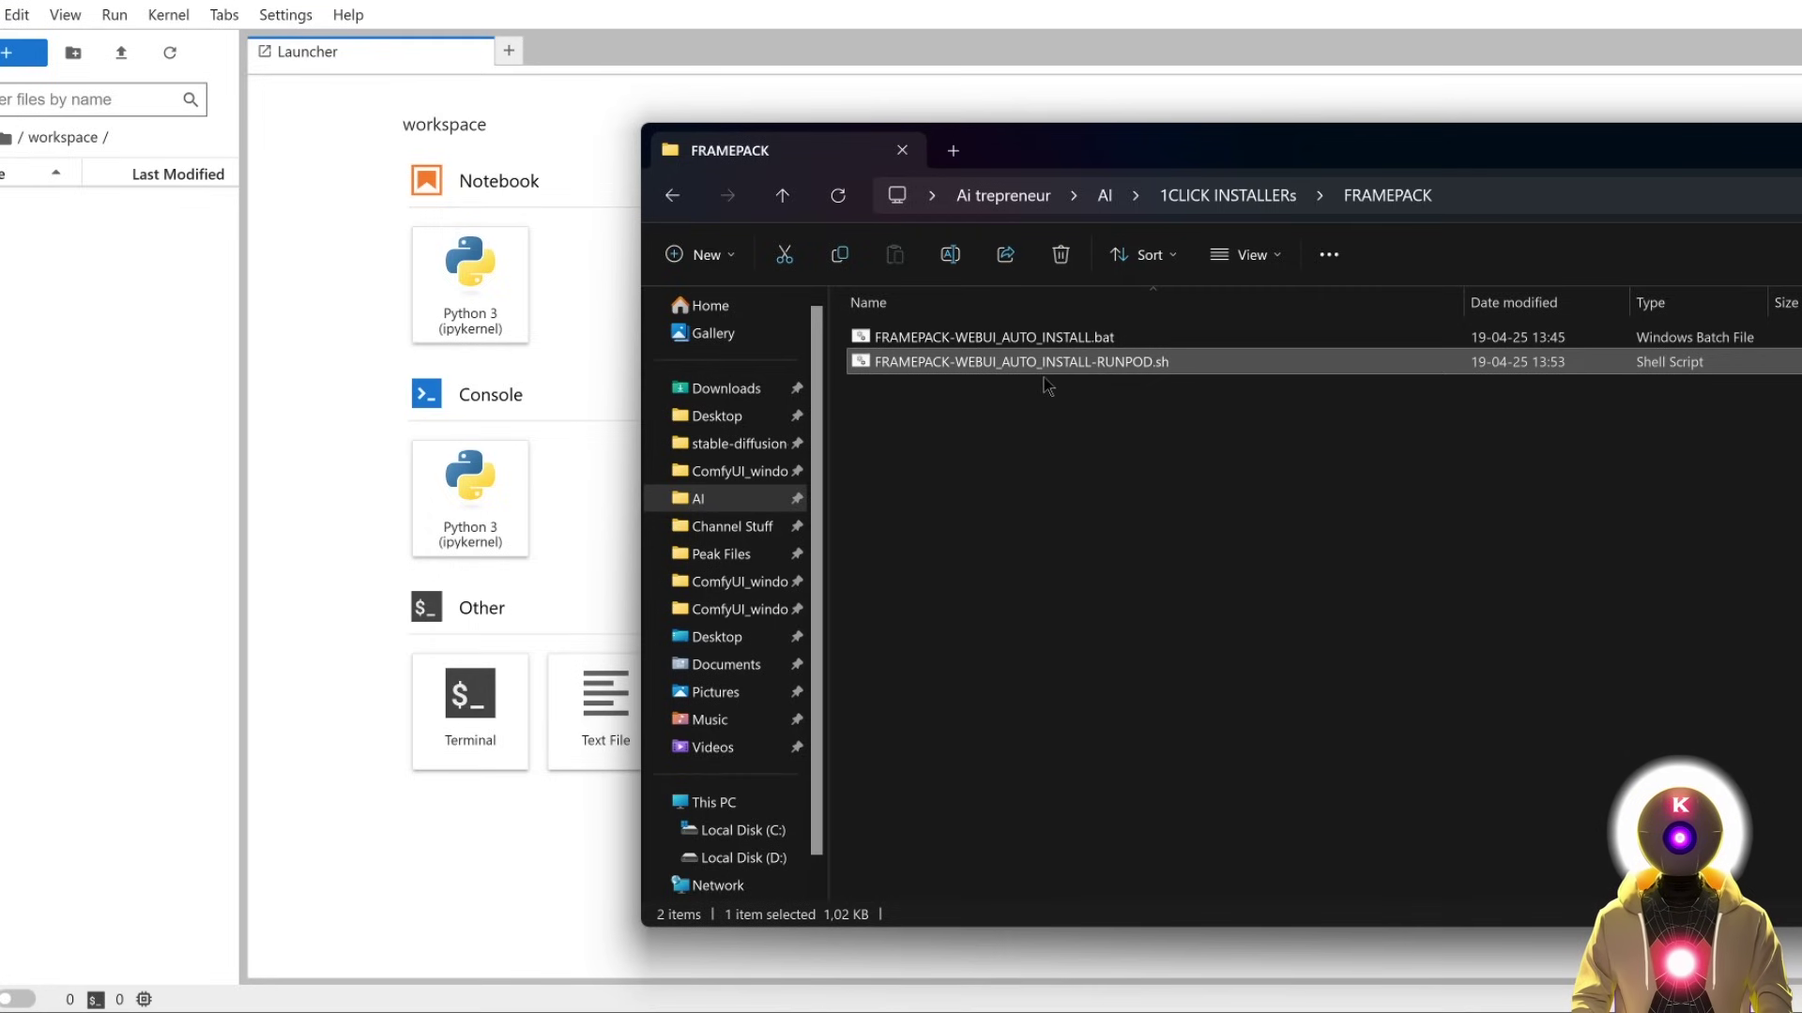
pyautogui.moveTo(1055, 371); pyautogui.dragTo(165, 246)
pyautogui.click(274, 390)
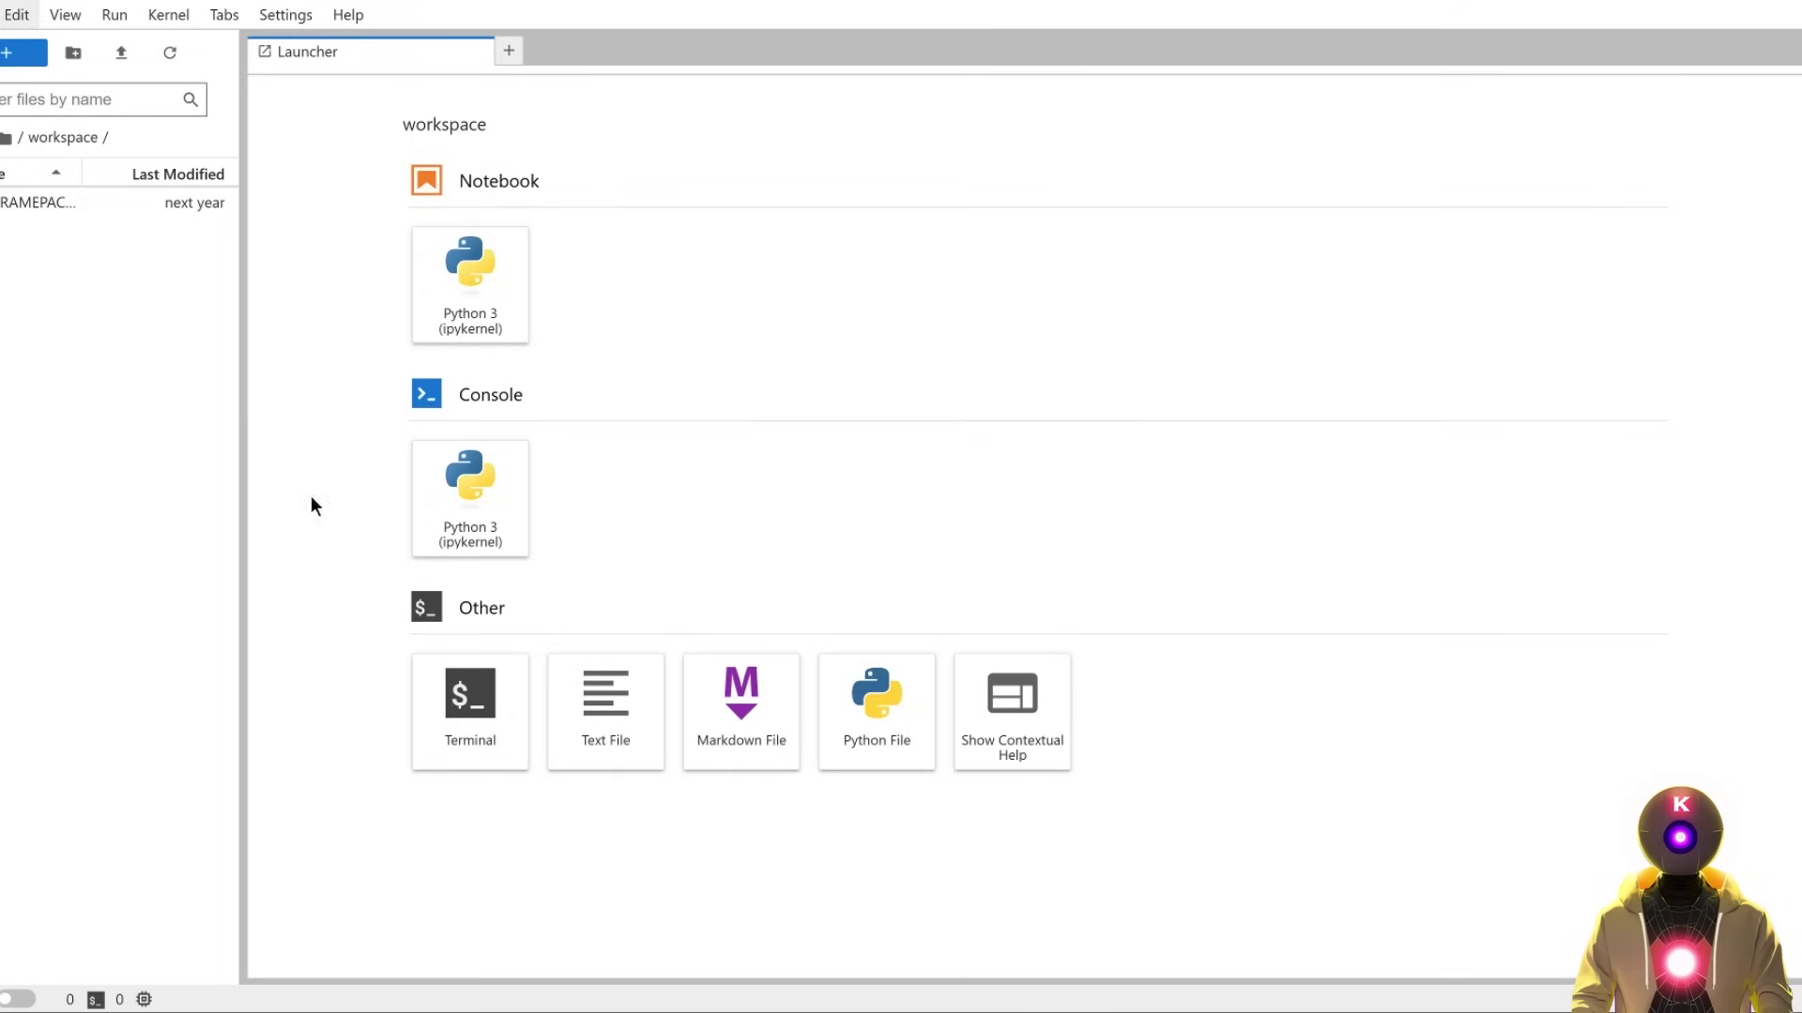
# In a new terminal, run chmod +x and ./FRAMEPACK-WEBUI_AUTO_INSTALL-RUNPOD.sh to start installing
pyautogui.click(496, 709)
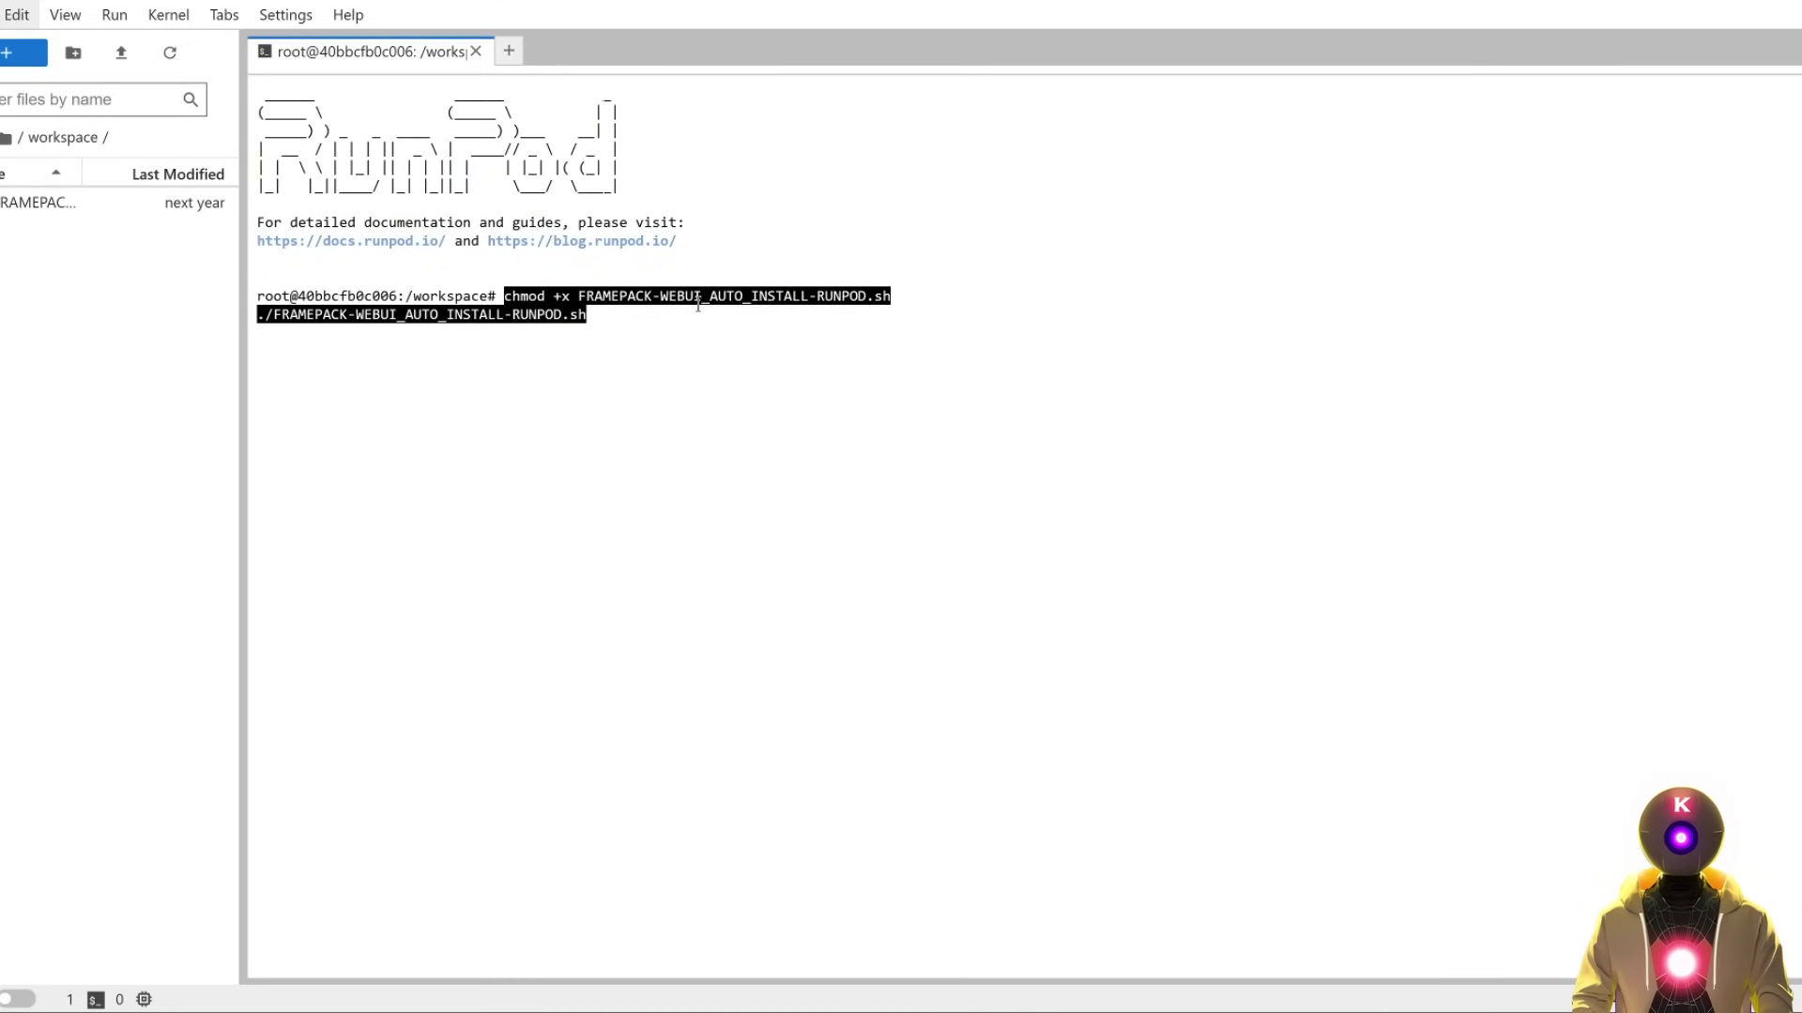
pyautogui.press('Return')
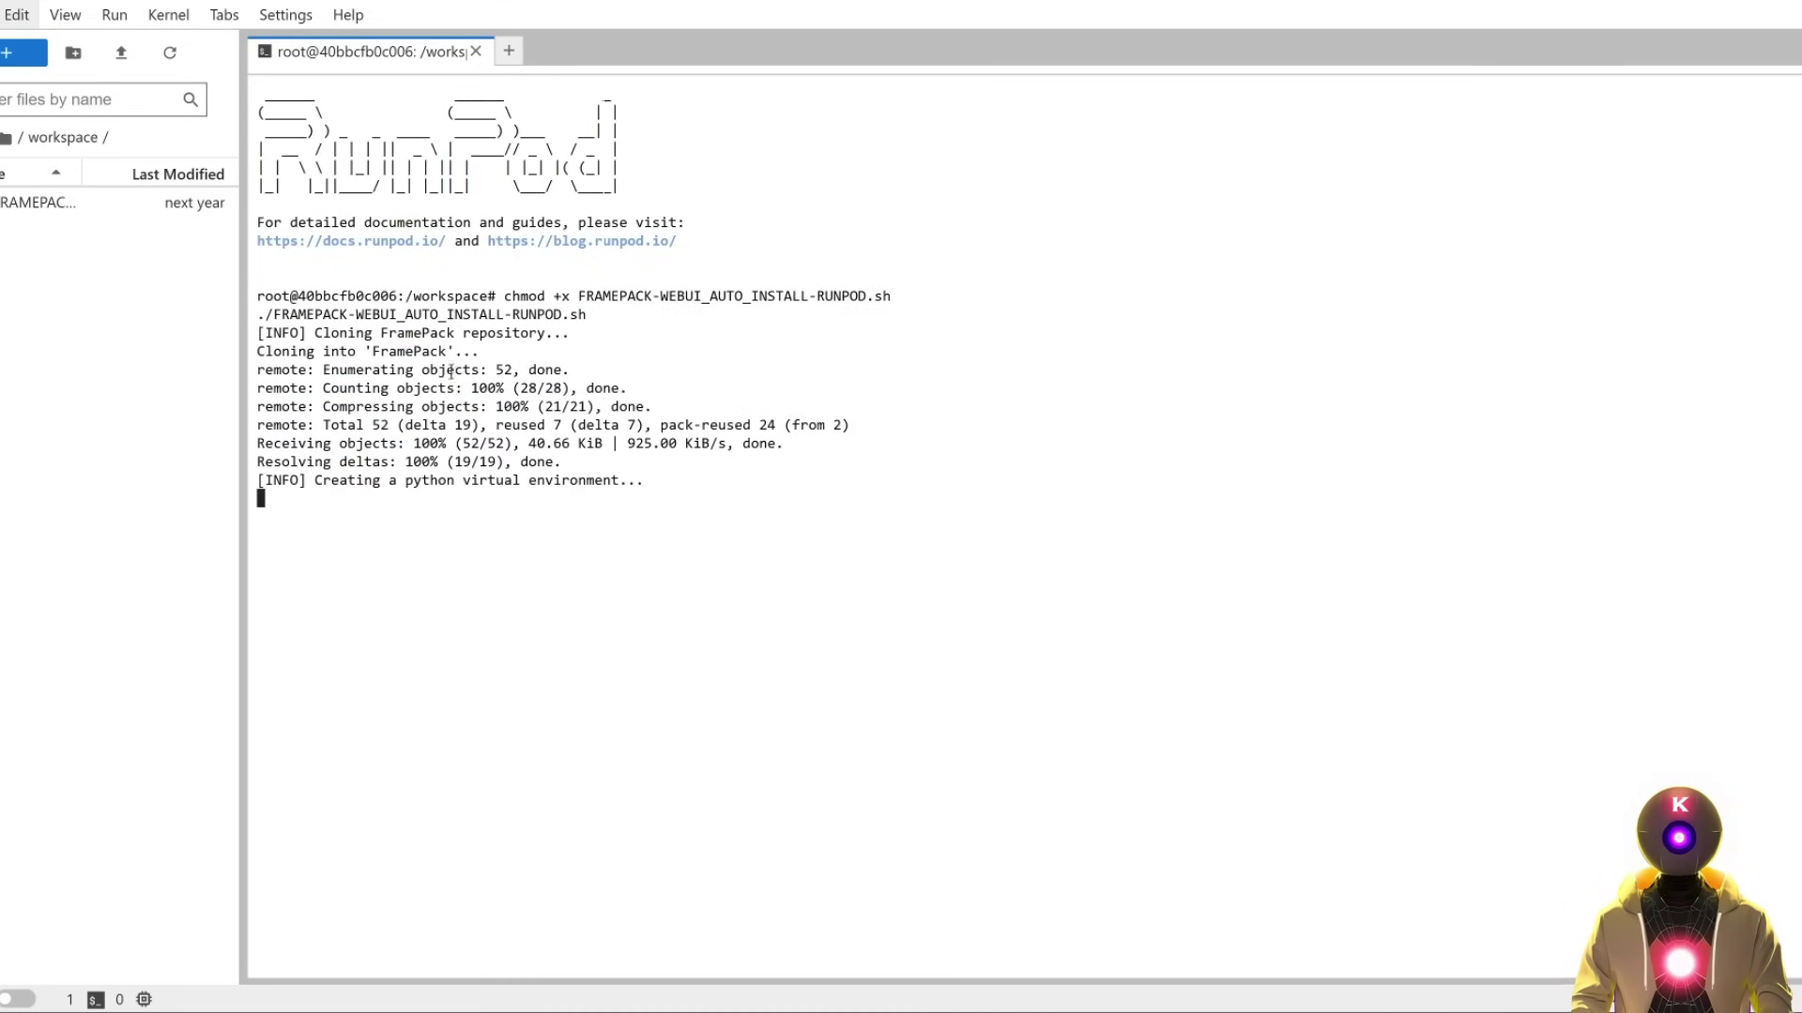